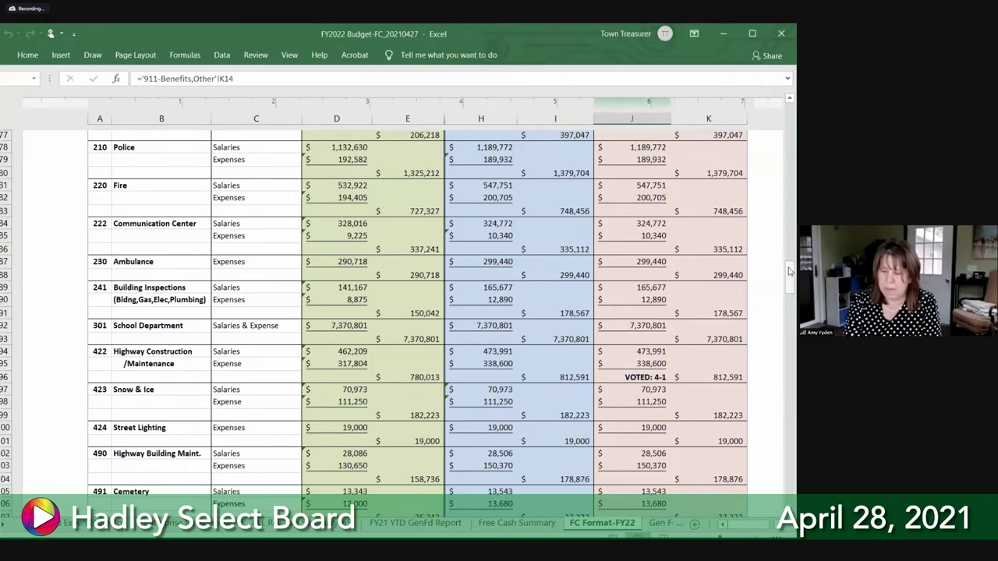
Step: Examine the General Fund revenues and funding table at the start of the FC Format-FY22 sheet
drag(789, 274, 789, 238)
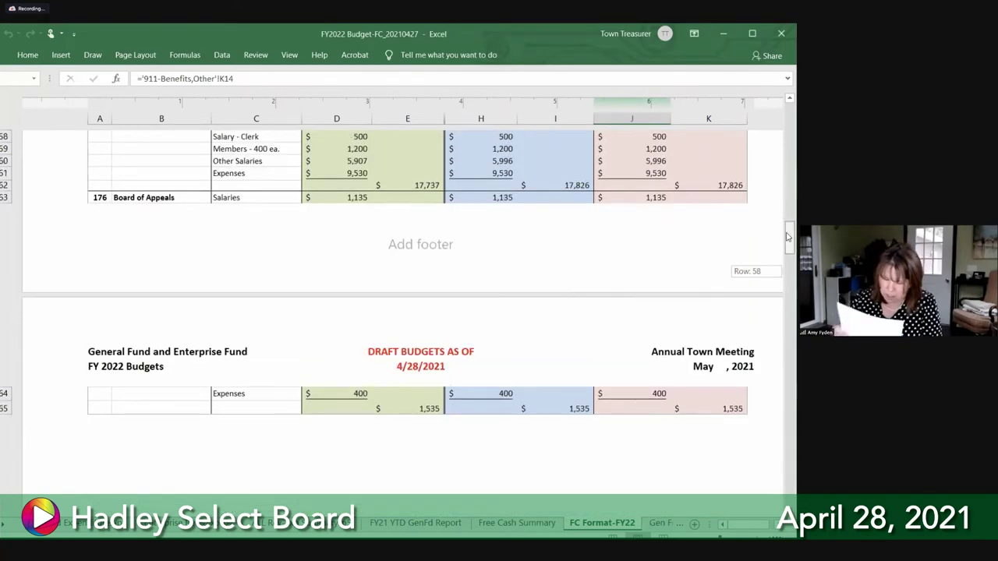
drag(778, 286, 792, 117)
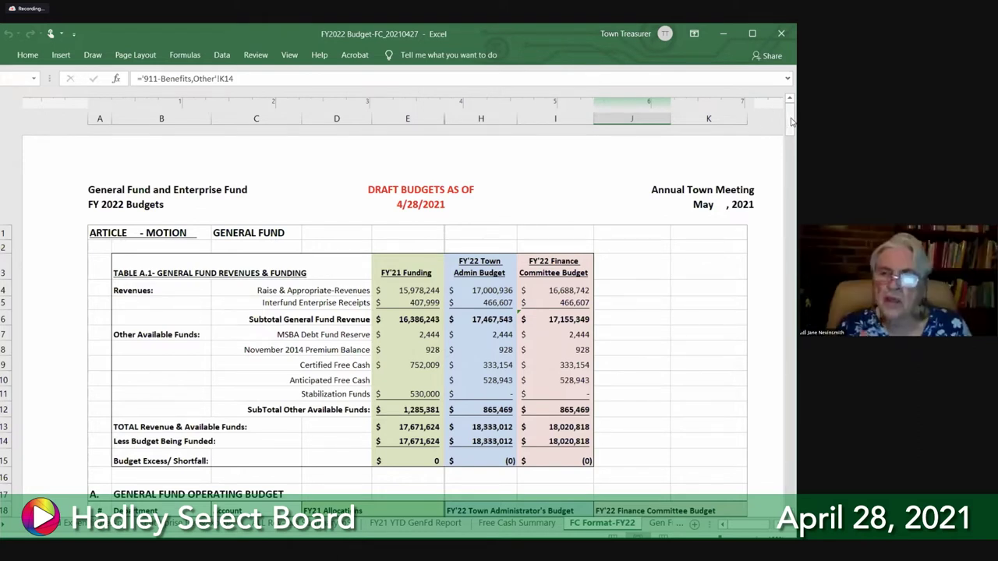
drag(790, 121, 791, 121)
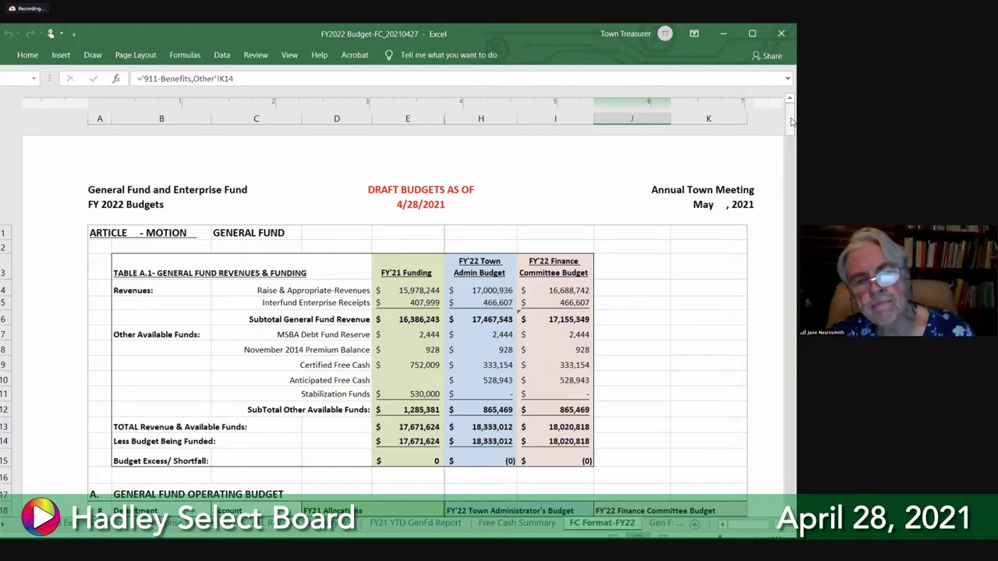
drag(791, 121, 791, 123)
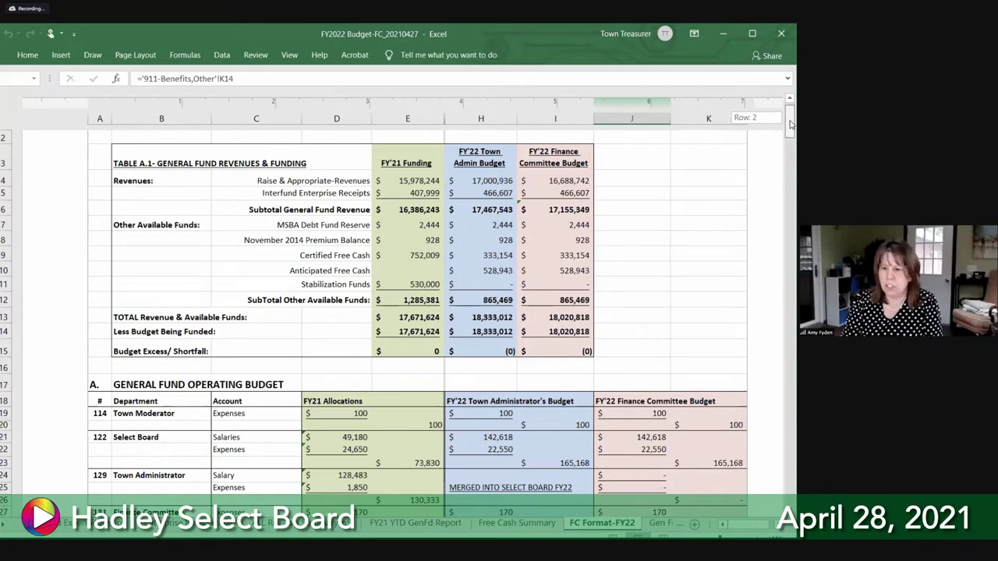
drag(792, 124, 791, 124)
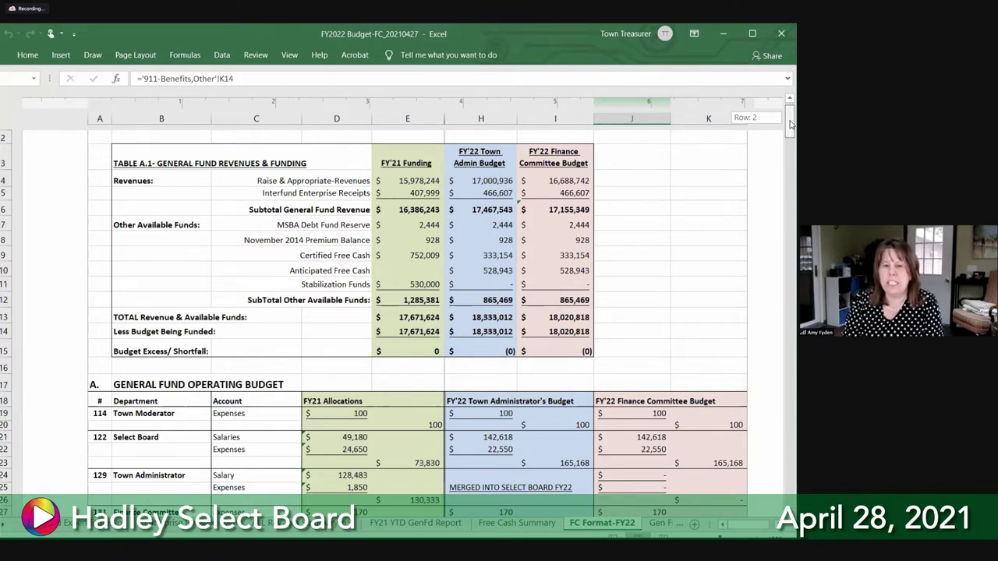
drag(791, 124, 789, 122)
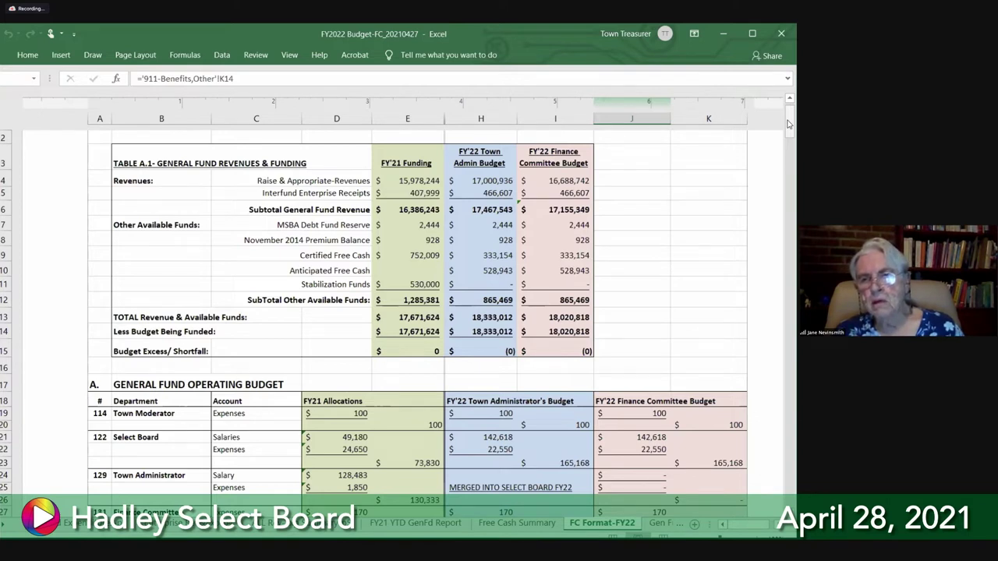
Step: Review the General Fund operating budget's Finance Committee totals in column K from the Reserve Fund down to Human Resources
drag(788, 123, 789, 157)
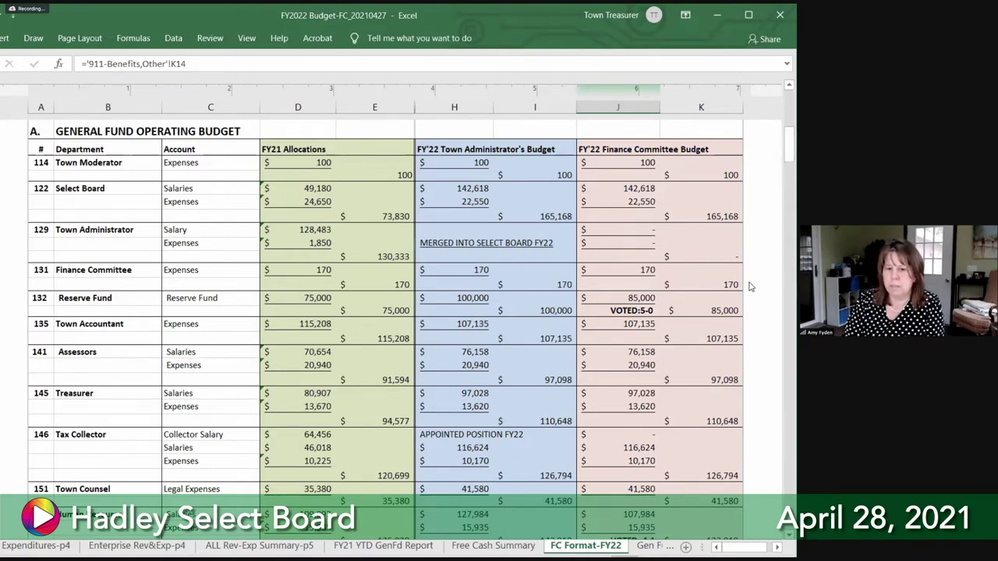
click(728, 311)
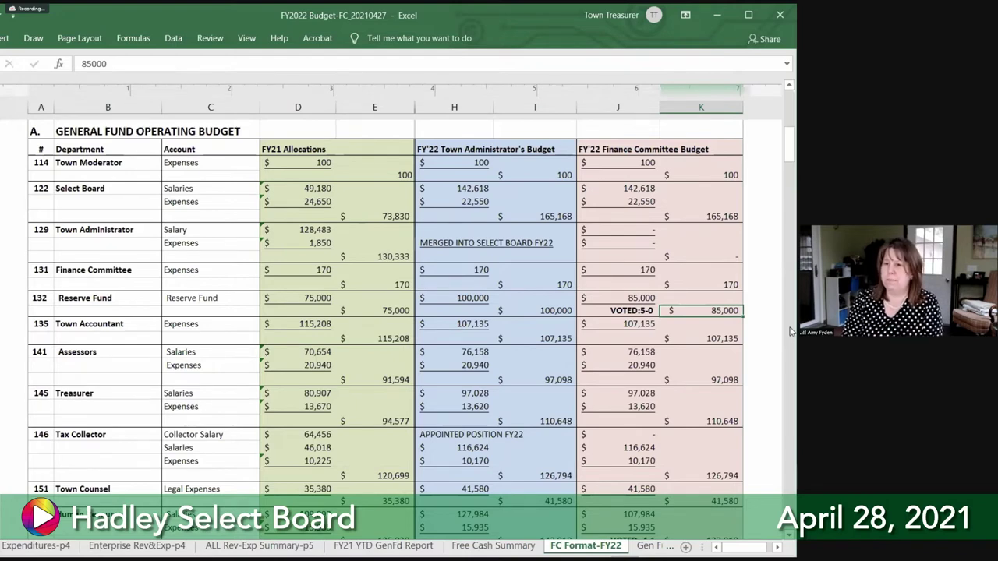
key(Down)
key(Down)
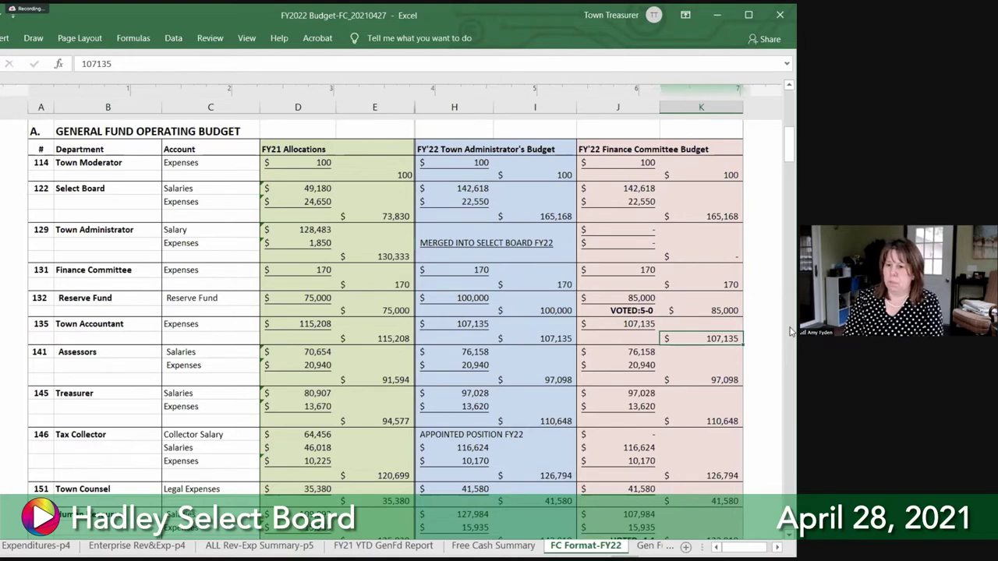
key(Down)
key(Down)
key(Down)
key(Down)
key(Down)
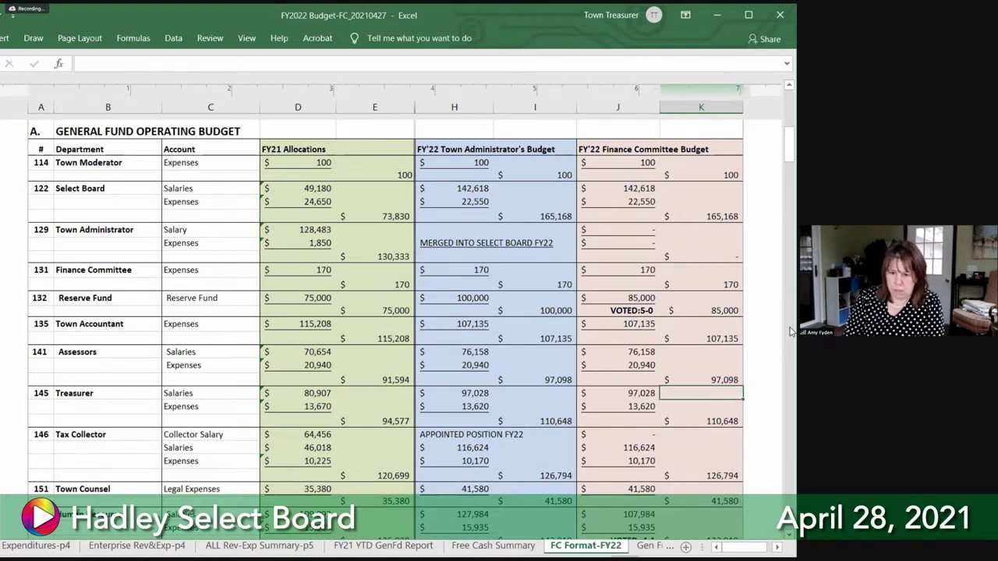
key(Down)
key(Down)
key(Down)
key(Down)
key(Down)
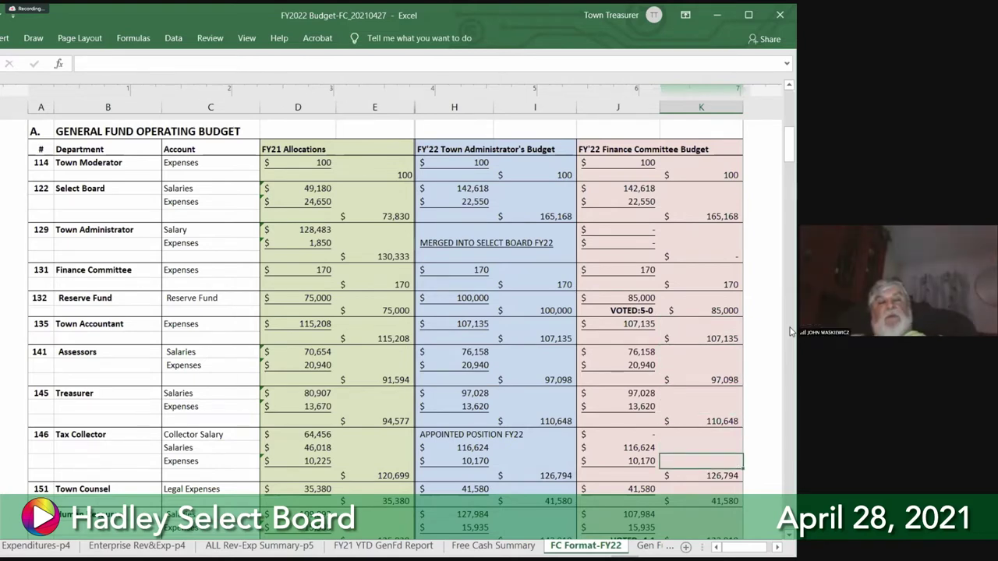
key(Down)
key(Down)
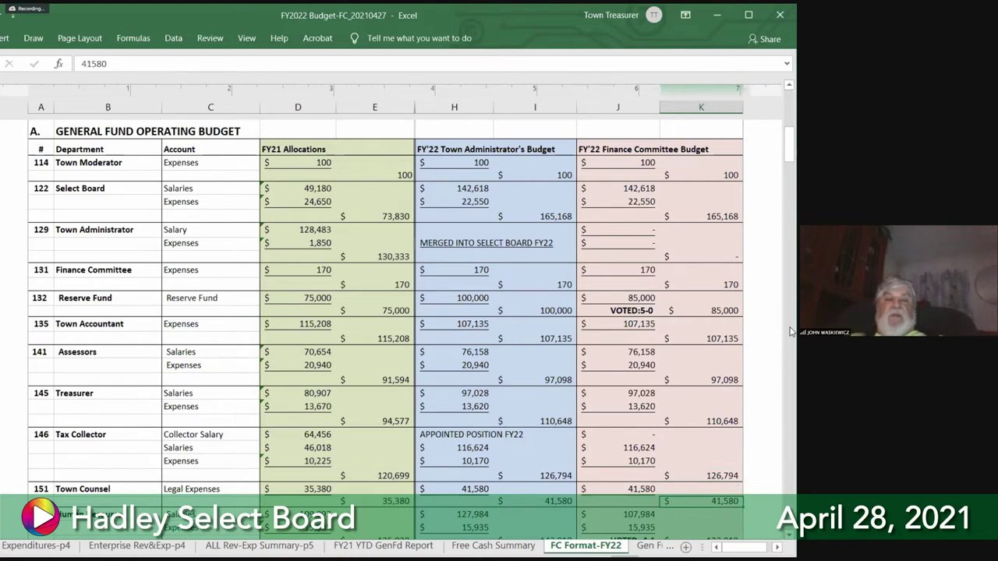
key(Down)
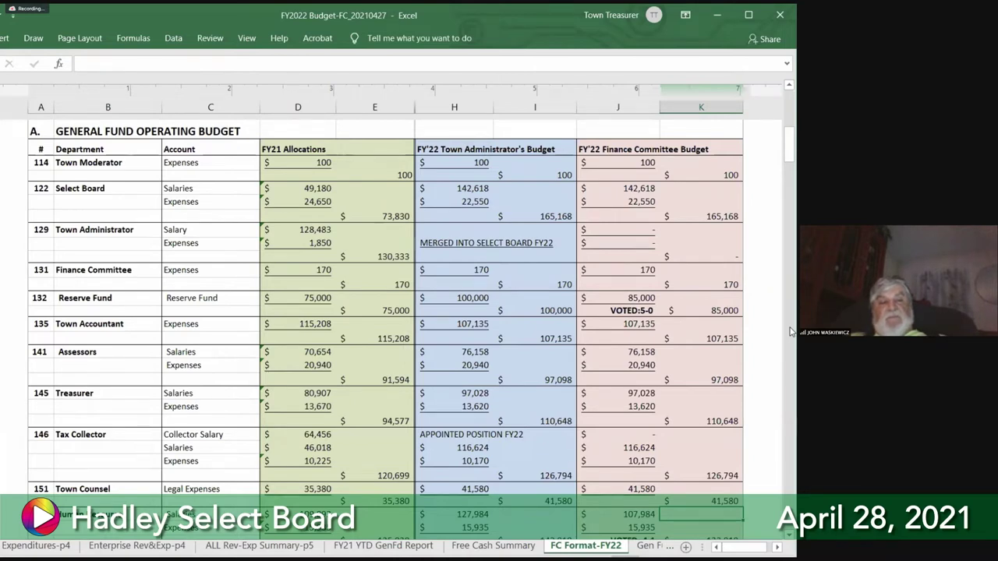
key(Down)
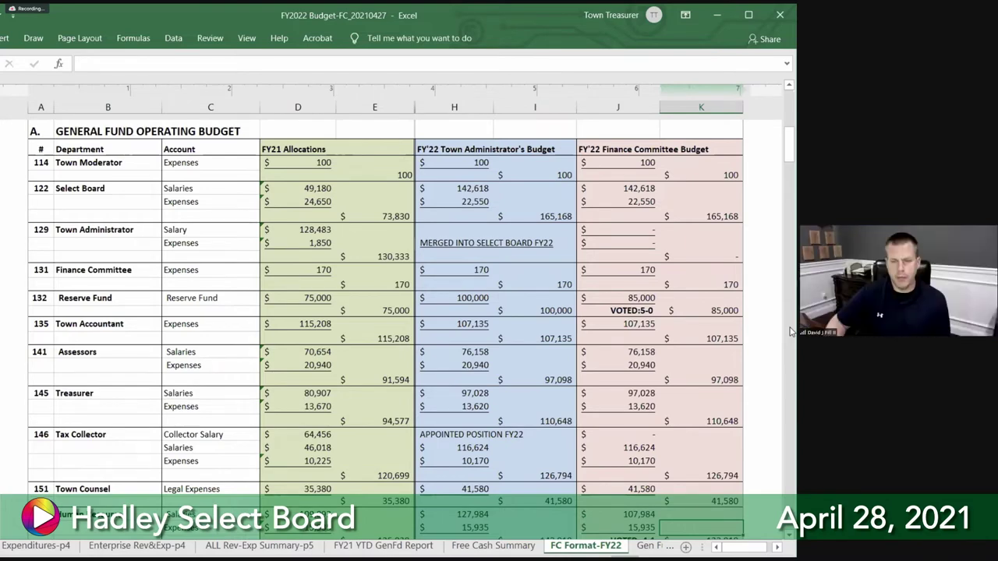
Step: Recheck the Finance Committee totals for Tax Collector, Town Counsel and Human Resources
key(Up)
key(Up)
key(Up)
key(Up)
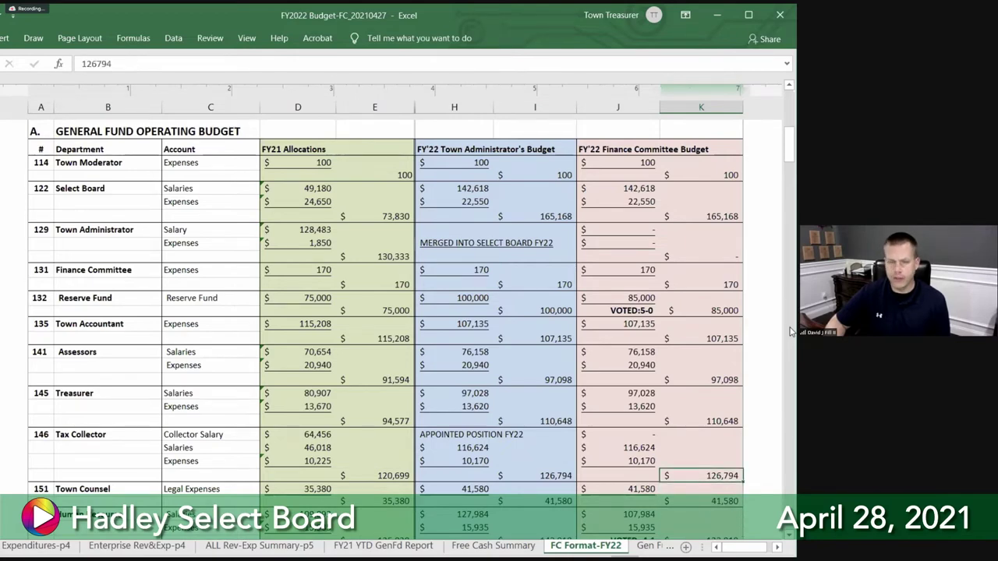
key(Down)
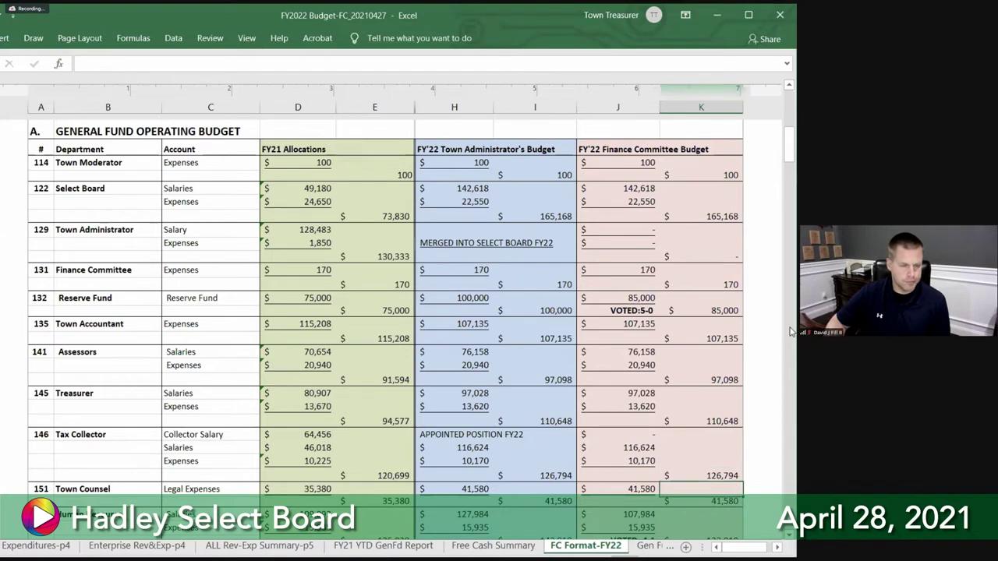
key(Down)
key(Down)
key(Down)
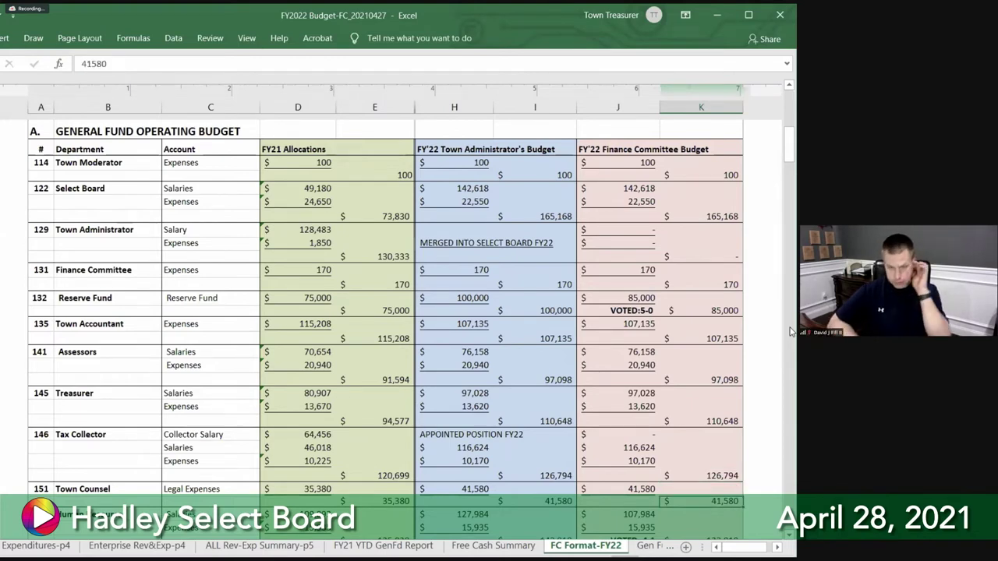
key(Down)
key(Down)
key(Down)
key(Down)
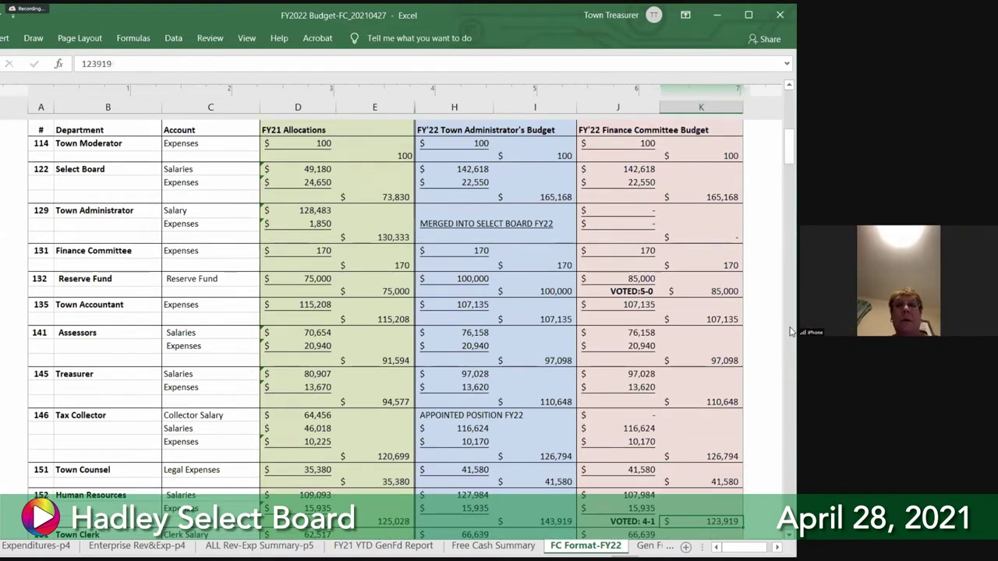
Step: Look through the Finance Committee figures for Town Clerk, Board of Registrars, Conservation Commission and the first Planning Board lines
key(Down)
key(Down)
key(Down)
key(Down)
key(Down)
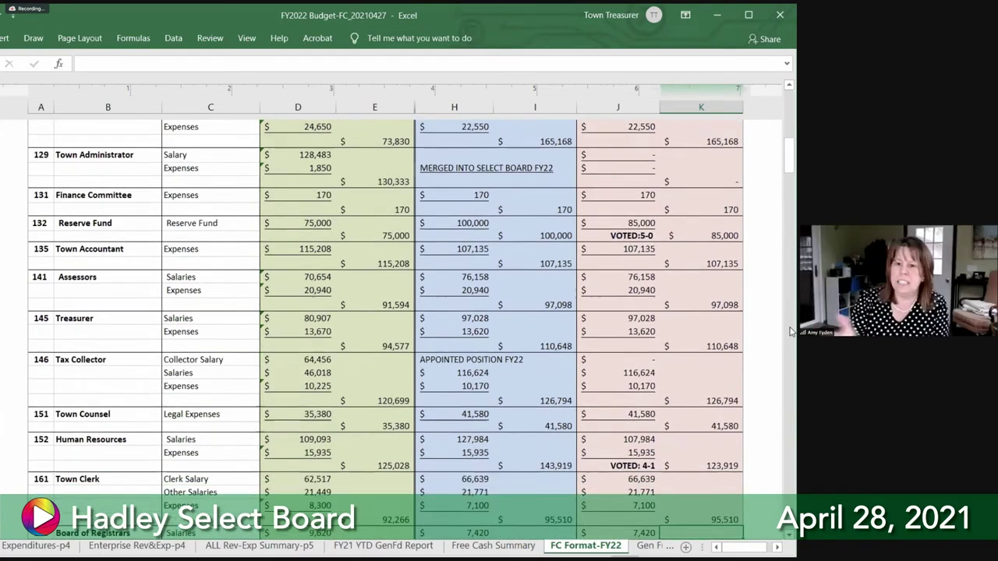
key(Down)
key(Down)
key(Down)
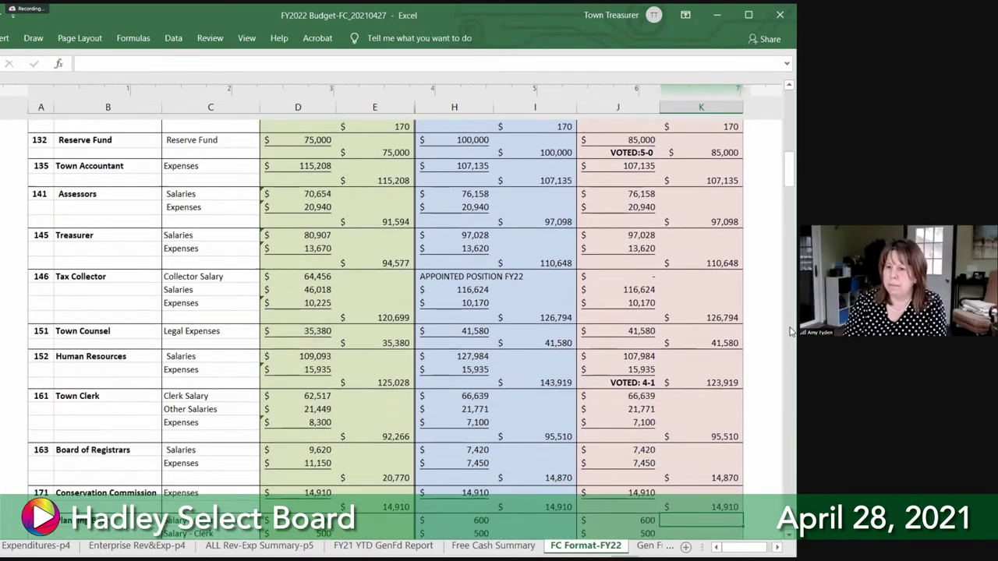
key(Down)
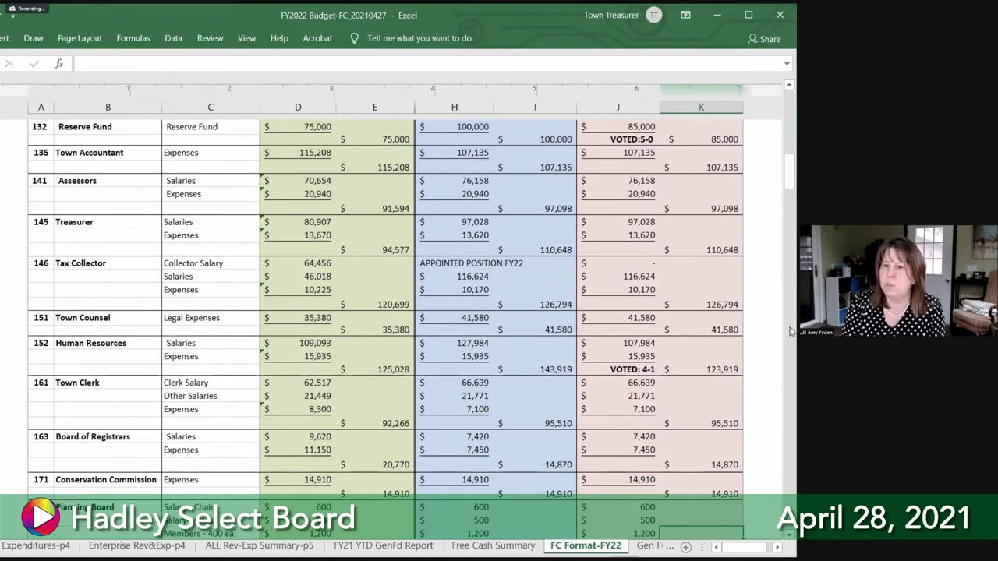
Step: Go back up column K to the Human Resources total of the Finance Committee budget
key(Up)
key(Up)
key(Up)
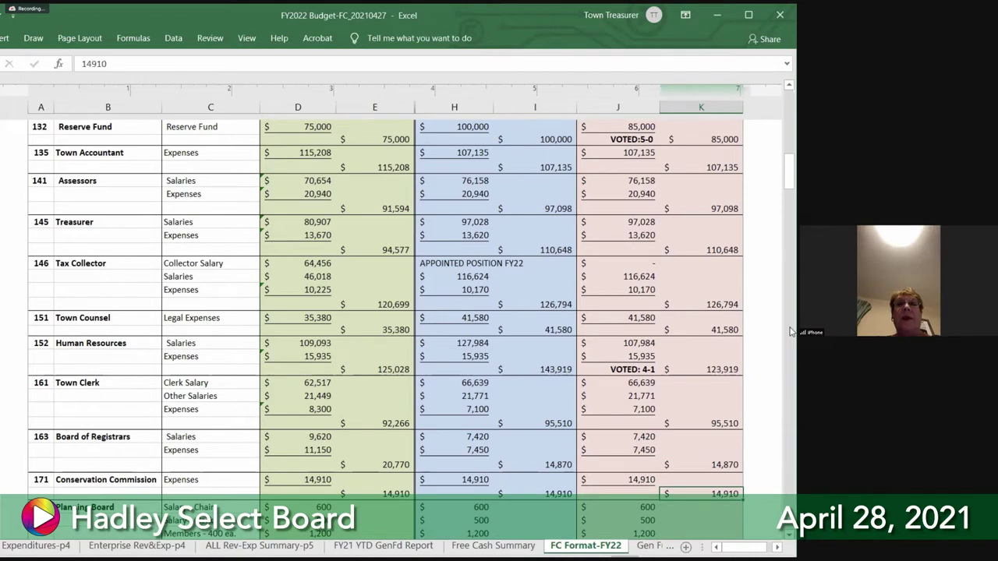
key(Up)
key(Up)
key(Up)
key(Up)
key(Up)
key(Up)
key(Up)
key(Up)
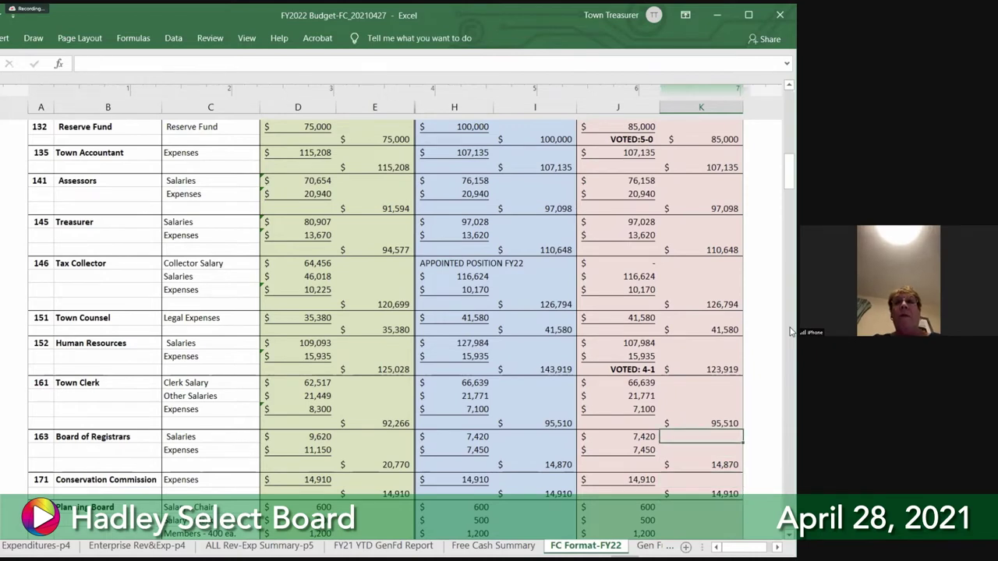
key(Up)
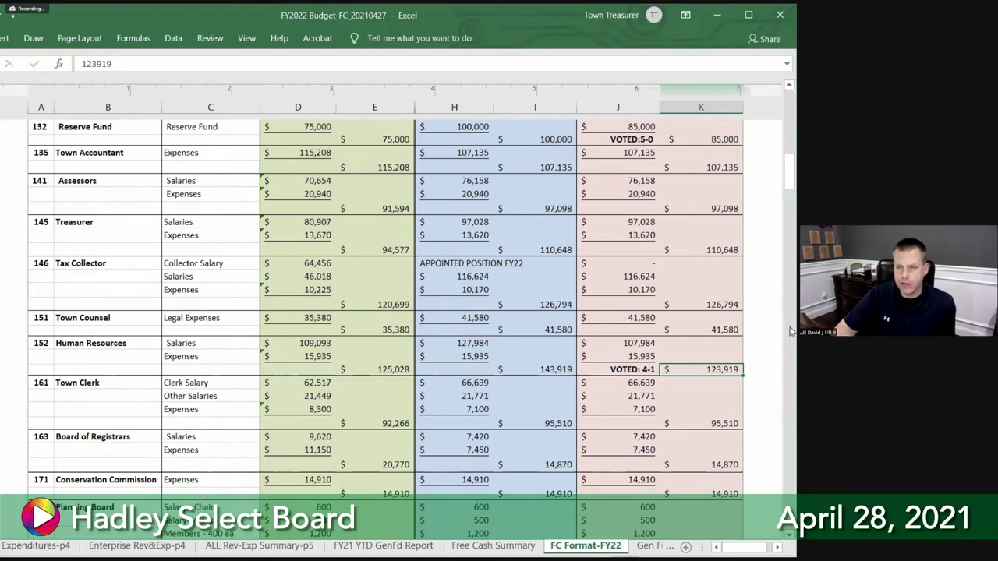
Step: Review the Finance Committee figures from Town Clerk down to the Board of Appeals total
key(Down)
key(Down)
key(Down)
key(Down)
key(Down)
key(Down)
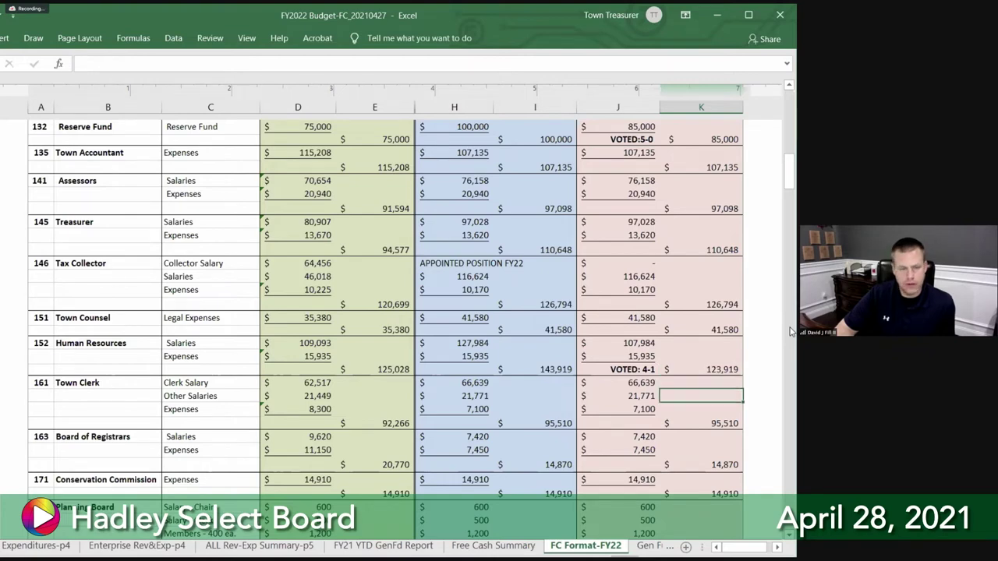
key(Down)
key(Down)
key(Down)
key(Down)
key(Down)
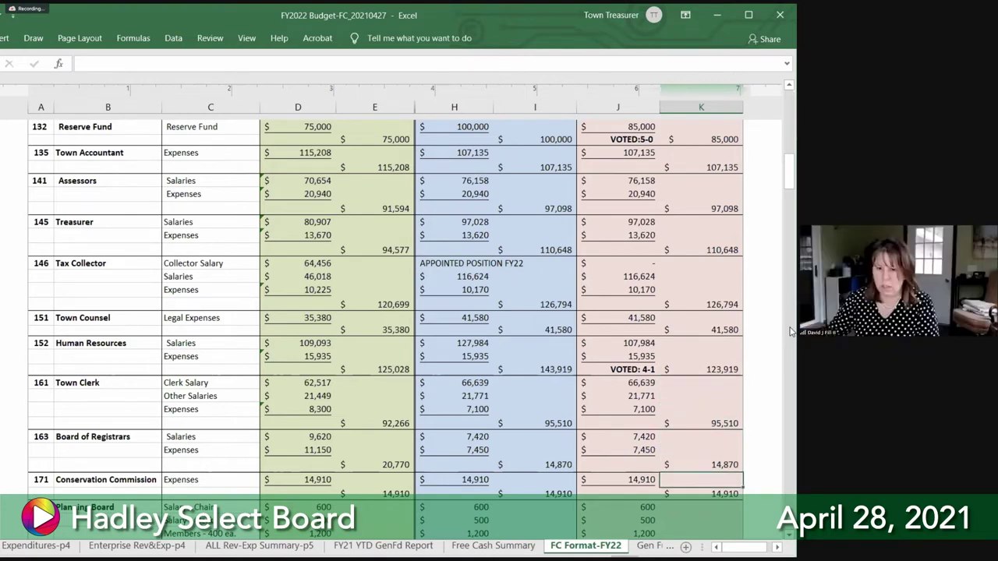
key(Down)
key(Down)
key(Down)
key(Down)
key(Down)
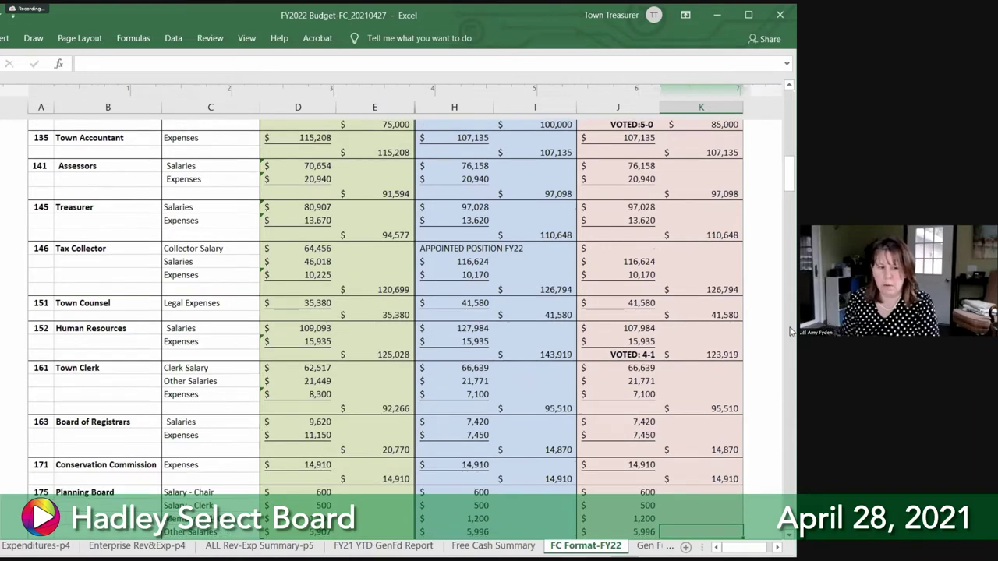
key(Down)
key(Down)
key(Down)
key(Down)
key(Down)
key(Down)
key(Down)
key(Down)
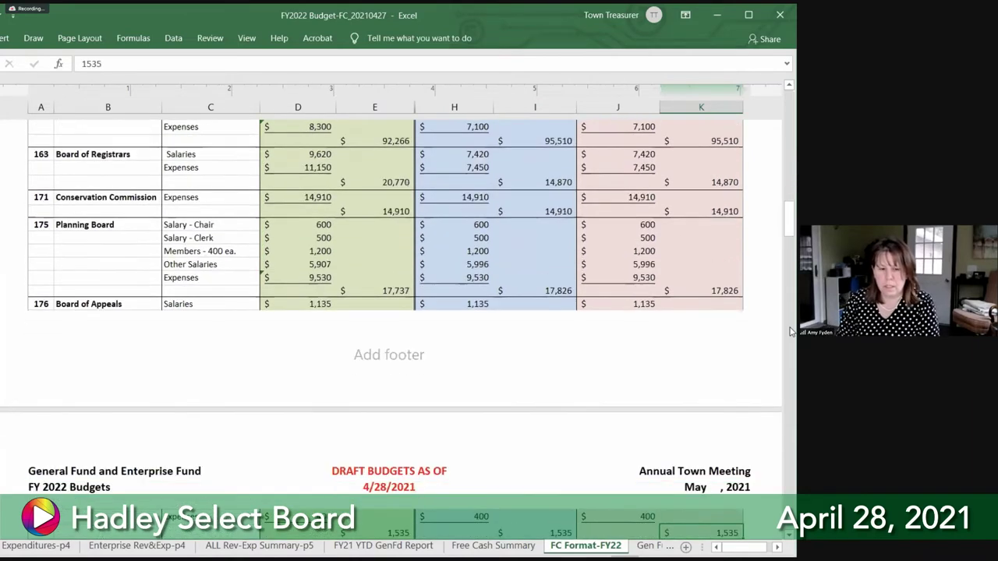
Step: Review the Finance Committee figures for Insurance, Town Buildings, Police and Fire on the following page
key(Down)
key(Down)
key(Down)
key(Down)
key(Down)
key(Down)
key(Down)
key(Down)
key(Down)
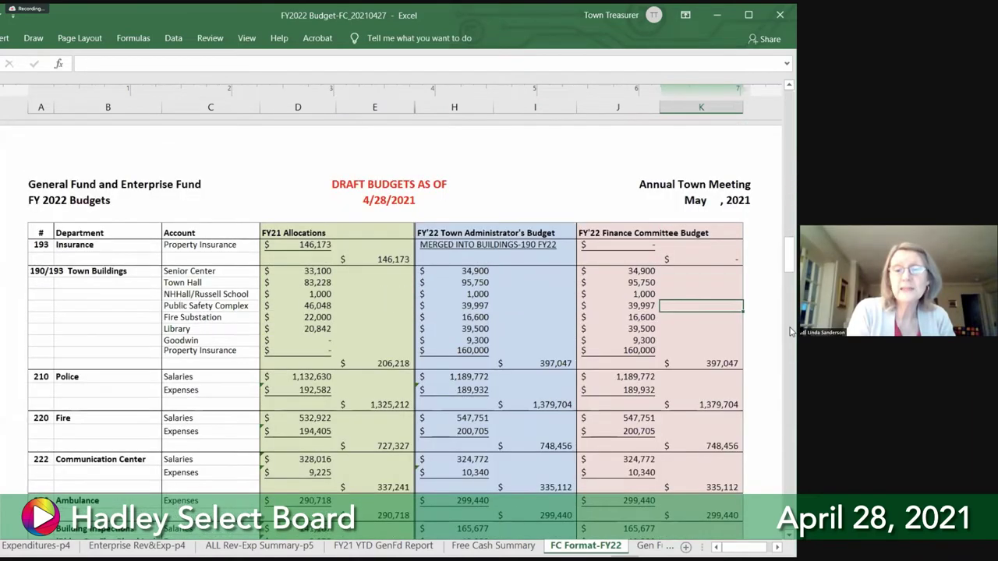
key(Down)
key(Down)
key(Down)
key(Down)
key(Down)
key(Down)
key(Down)
key(Down)
key(Down)
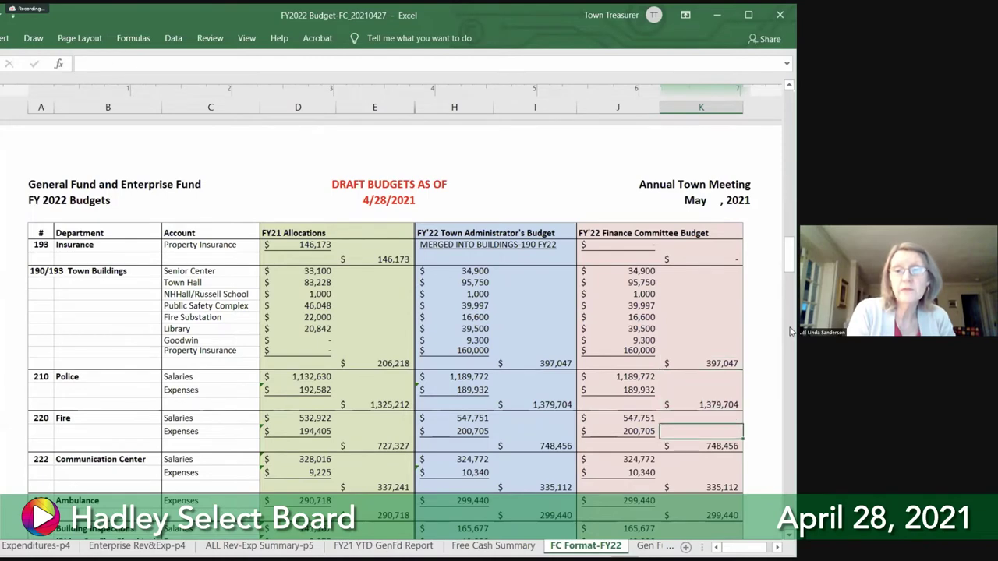
Step: Review the Finance Committee figures from Communication Center through Highway Construction/Maintenance to Snow & Ice
key(Down)
key(Down)
key(Down)
key(Down)
key(Down)
key(Down)
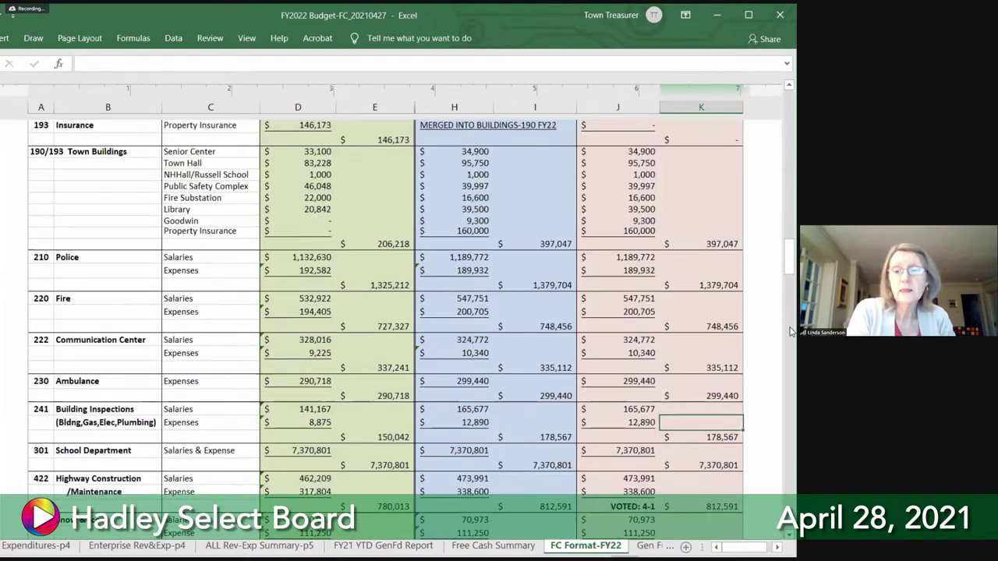
key(Down)
key(Down)
key(Down)
key(Down)
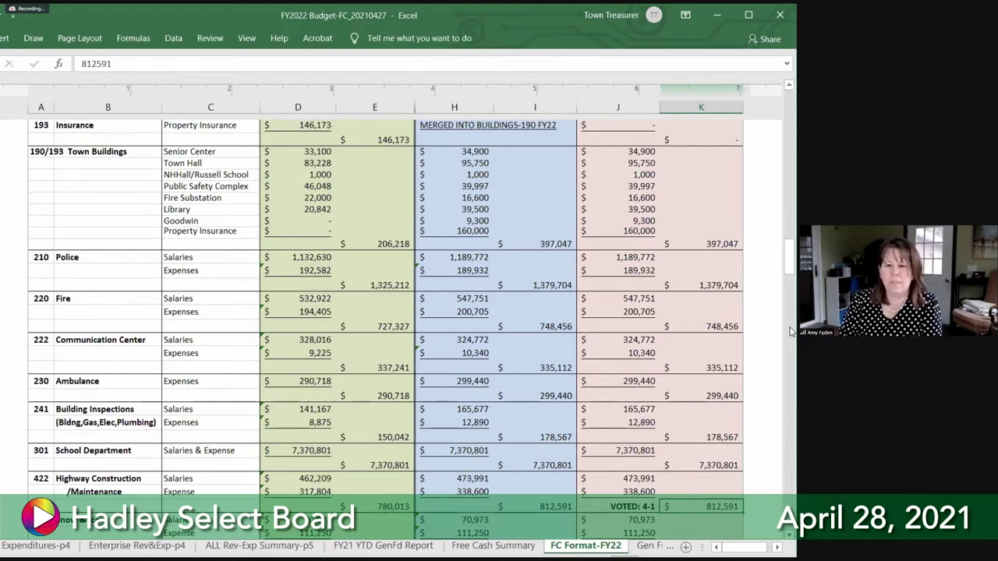
key(Down)
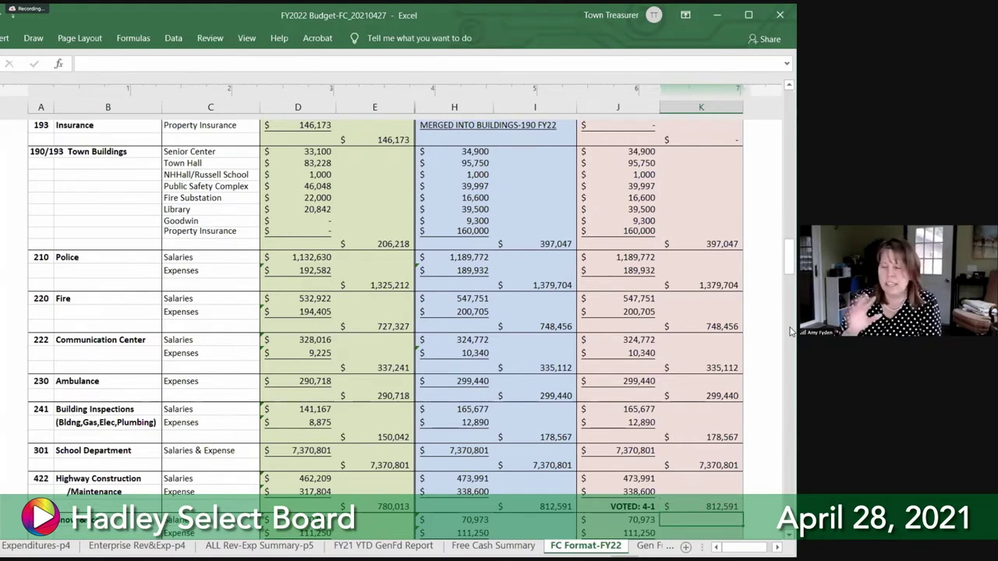
key(Down)
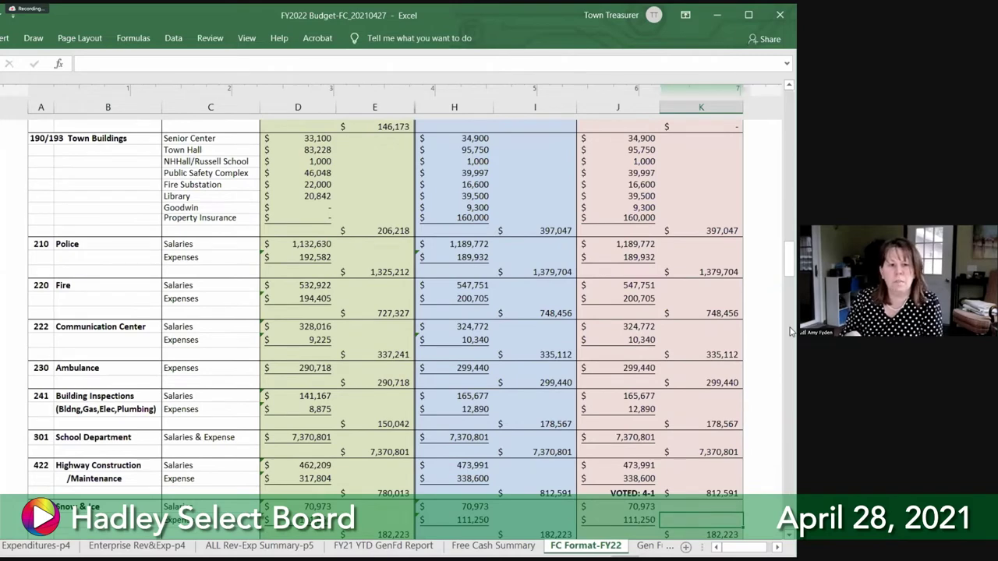
Step: Go back up column K from Snow & Ice to the Police total of the Finance Committee budget
key(Up)
key(Up)
key(Up)
key(Up)
key(Up)
key(Up)
key(Up)
key(Up)
key(Up)
key(Up)
key(Up)
key(Up)
key(Up)
key(Up)
key(Up)
key(Up)
key(Up)
key(Up)
key(Up)
key(Up)
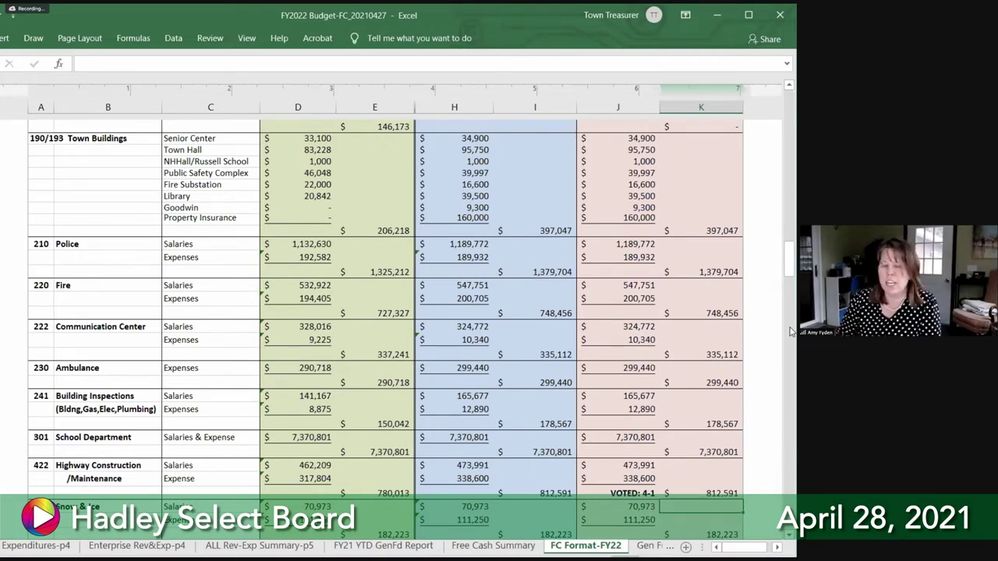
key(Down)
key(Down)
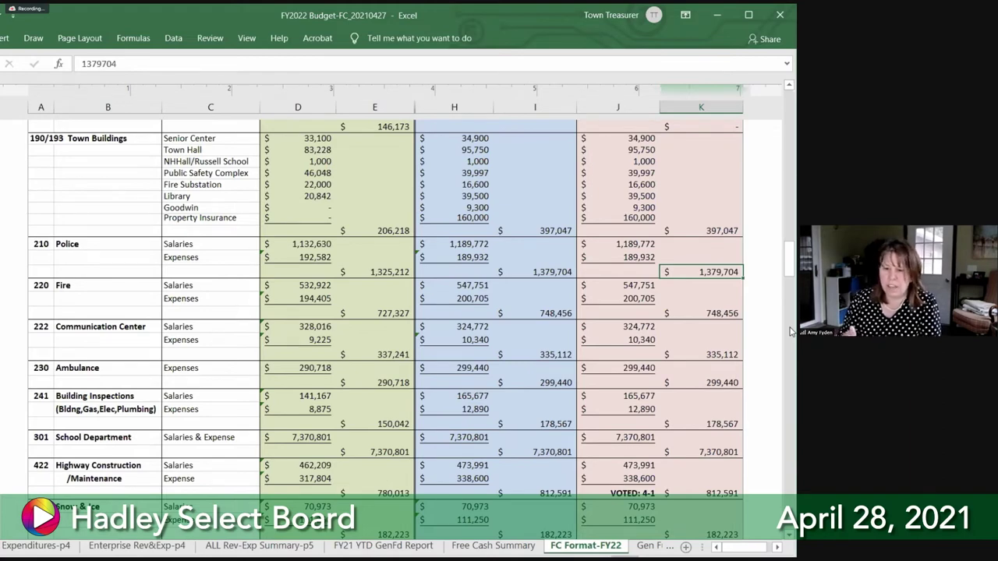
Step: Review the Finance Committee figures from the Police total past Fire to Communication Center salaries
key(Down)
key(Down)
key(Down)
key(Down)
key(Down)
key(Down)
key(Down)
key(Down)
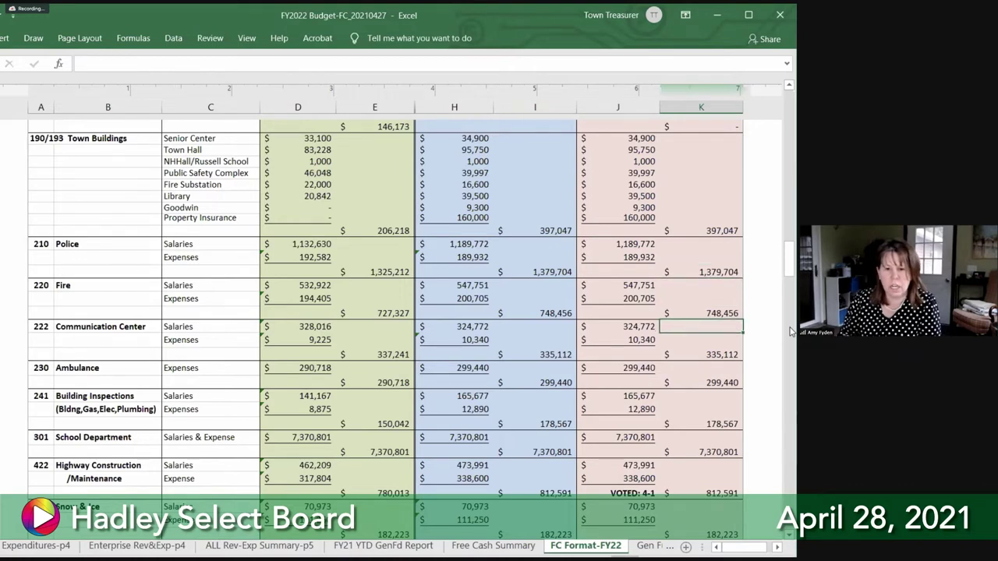
Step: Review the Finance Committee totals from Communication Center through Ambulance, Building Inspections and School Department to Highway Construction/Maintenance
key(Down)
key(Down)
key(Down)
key(Down)
key(Down)
key(Down)
key(Down)
key(Down)
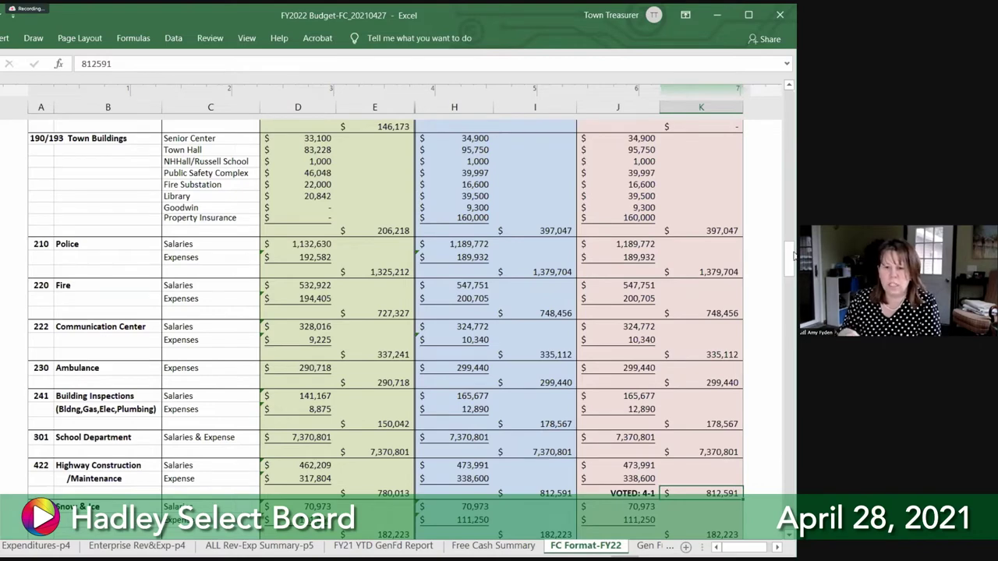
Step: Review the Finance Committee figures for Snow & Ice, Street Lighting and Highway Building Maint
drag(792, 256, 789, 279)
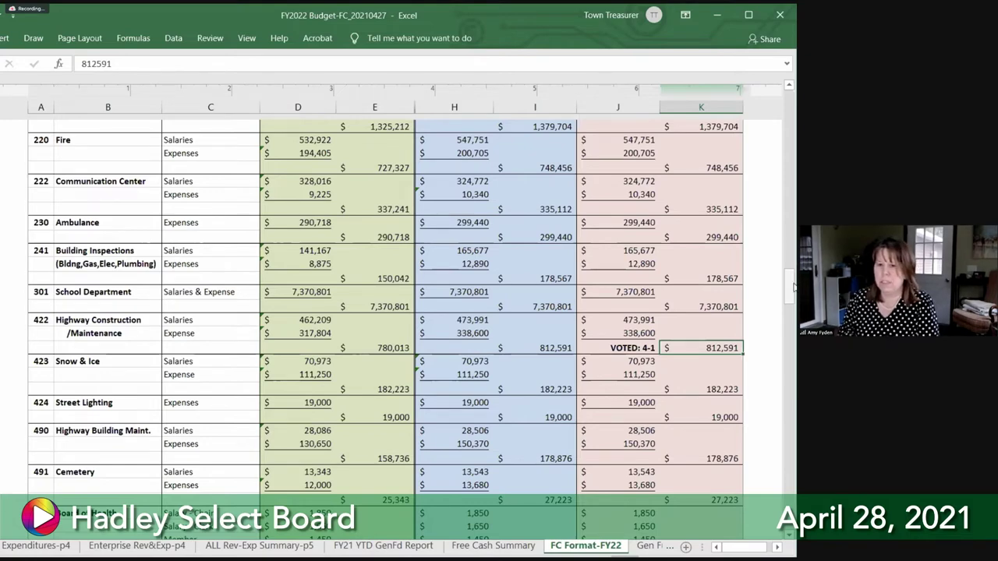
click(701, 374)
key(Down)
key(Down)
key(Down)
key(Down)
key(Down)
key(Down)
key(Down)
key(Down)
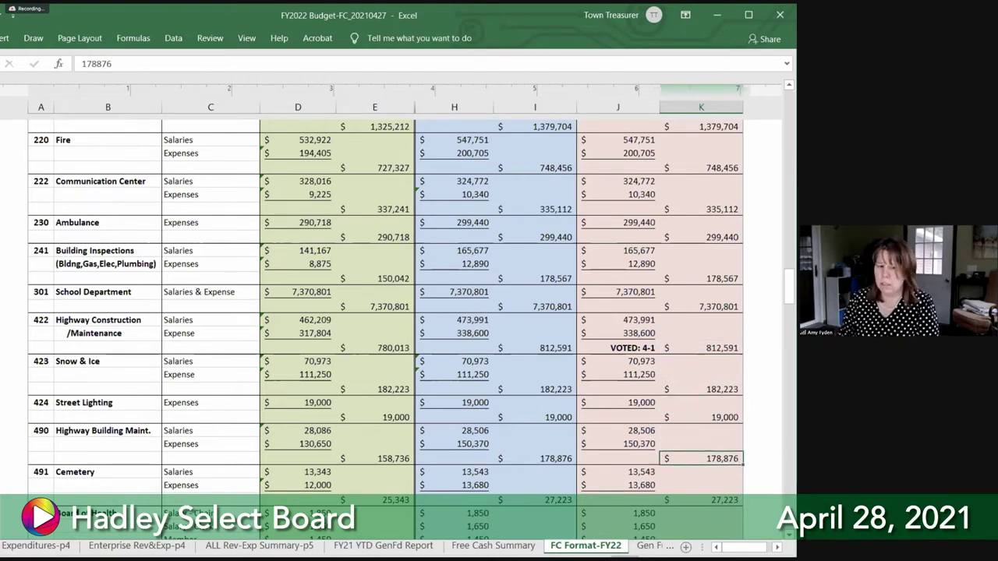
Step: Review the Finance Committee figures for Cemetery and the first Board of Health salaries
key(Down)
key(Down)
key(Down)
key(Down)
key(Down)
key(Down)
key(Down)
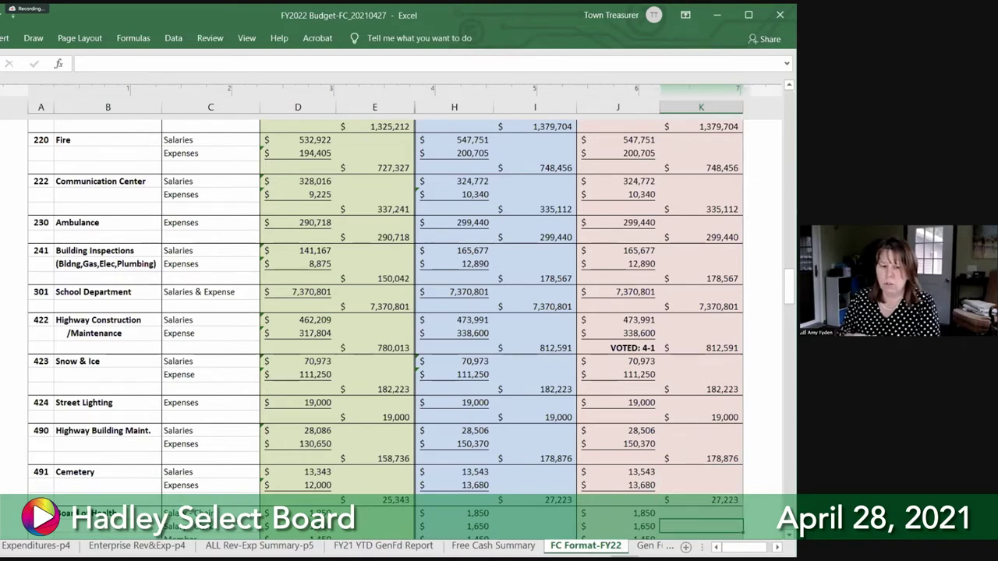
Step: Go down the Finance Committee column from Board of Health past Council on Aging to the end of Long Term Debt
key(Down)
key(Down)
key(Down)
key(Down)
key(Down)
key(Down)
key(Down)
key(Down)
key(Down)
key(Down)
key(Down)
key(Down)
key(Down)
key(Down)
key(Down)
key(Down)
key(Down)
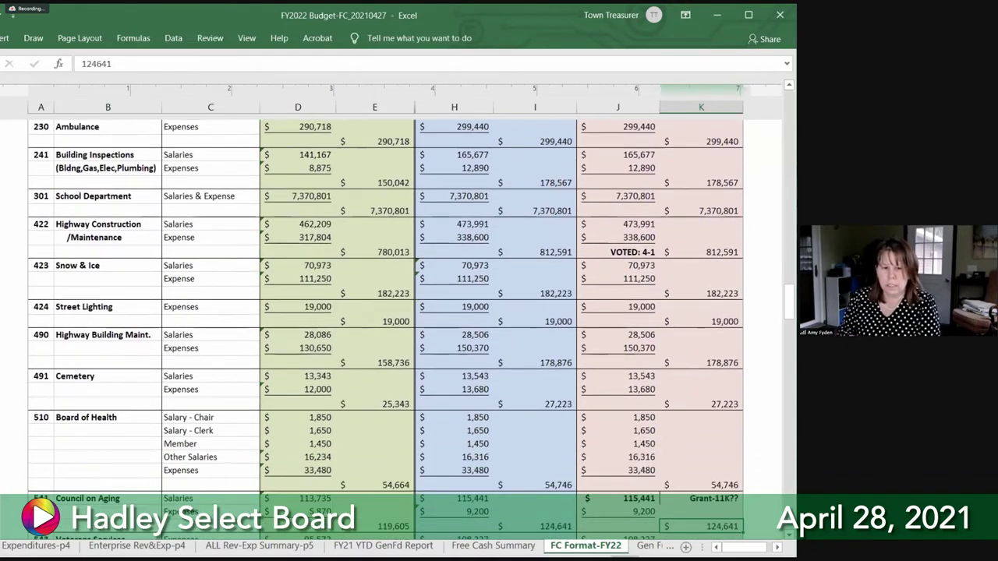
key(Down)
key(Down)
key(Down)
key(Down)
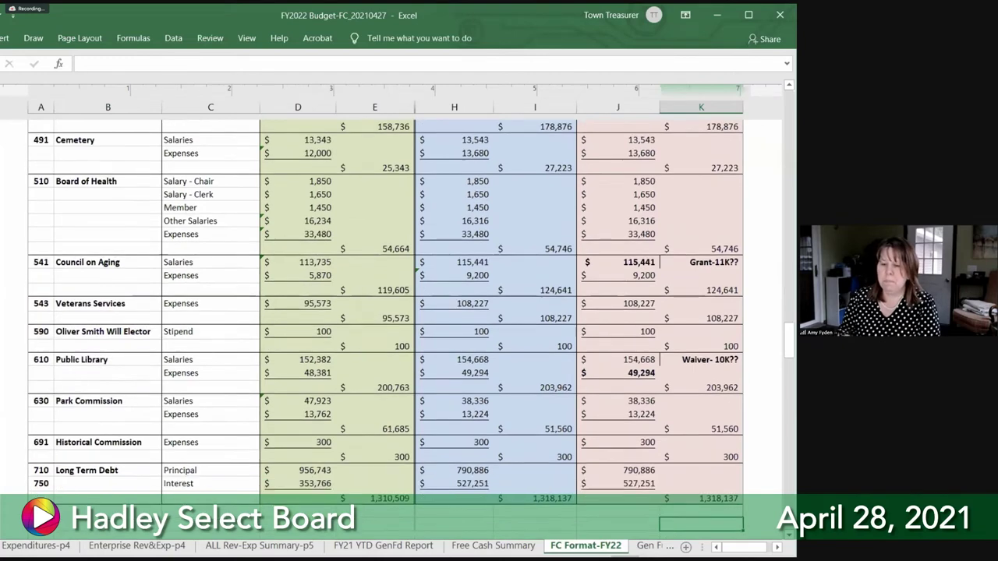
Step: Go back up column K from Long Term Debt to the Highway Building Maint. total
key(Up)
key(Up)
key(Up)
key(Up)
key(Up)
key(Up)
key(Up)
key(Up)
key(Up)
key(Up)
key(Up)
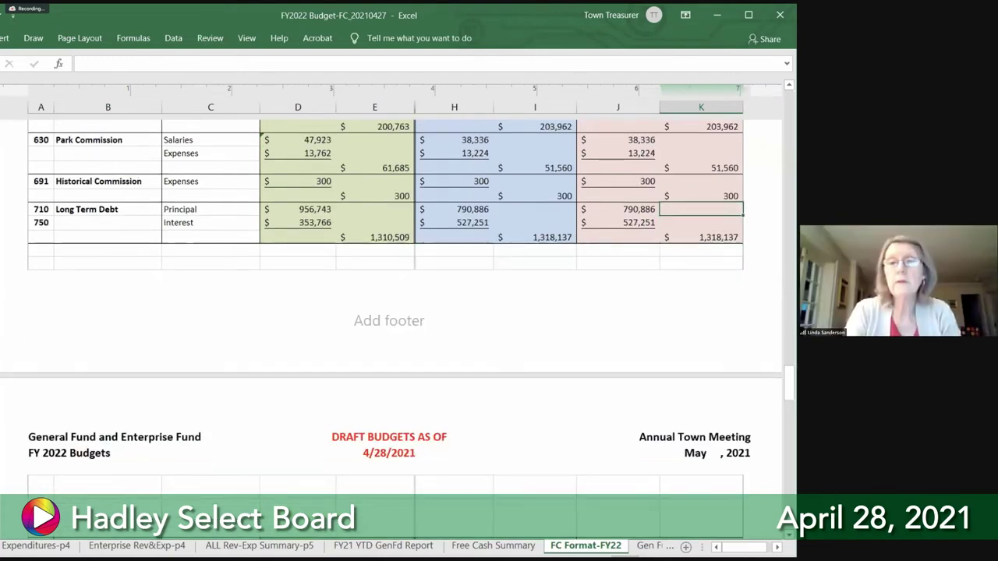
key(Up)
key(Up)
key(Up)
key(Up)
key(Up)
key(Up)
key(Up)
key(Up)
key(Up)
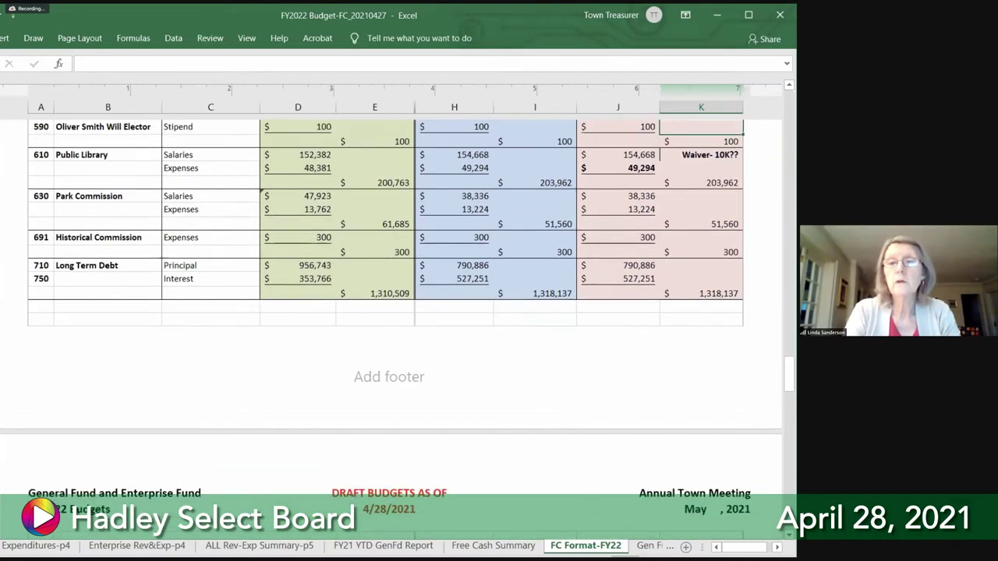
key(Up)
key(Up)
key(Up)
key(Up)
key(Up)
key(Up)
key(Up)
key(Up)
key(Up)
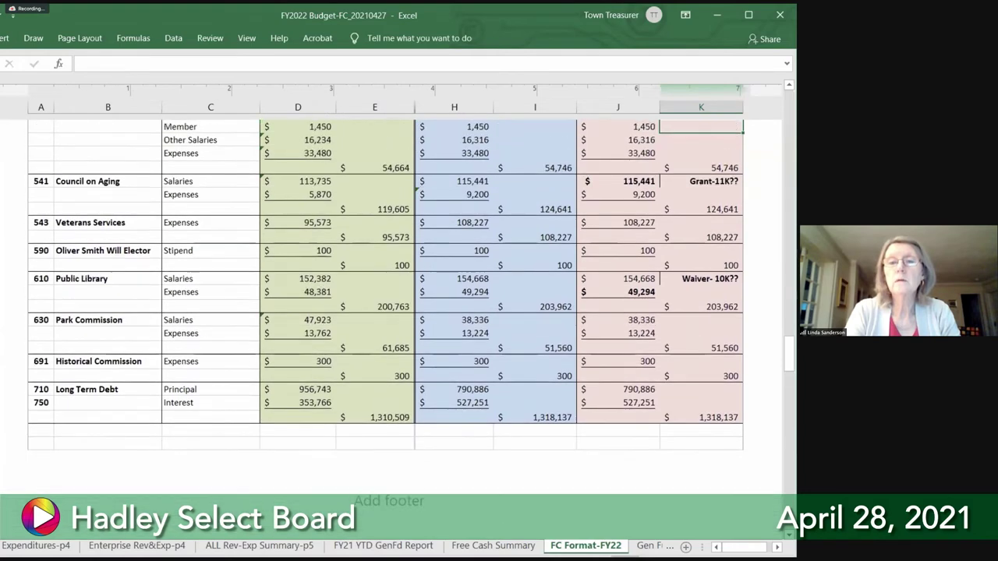
key(Up)
key(Up)
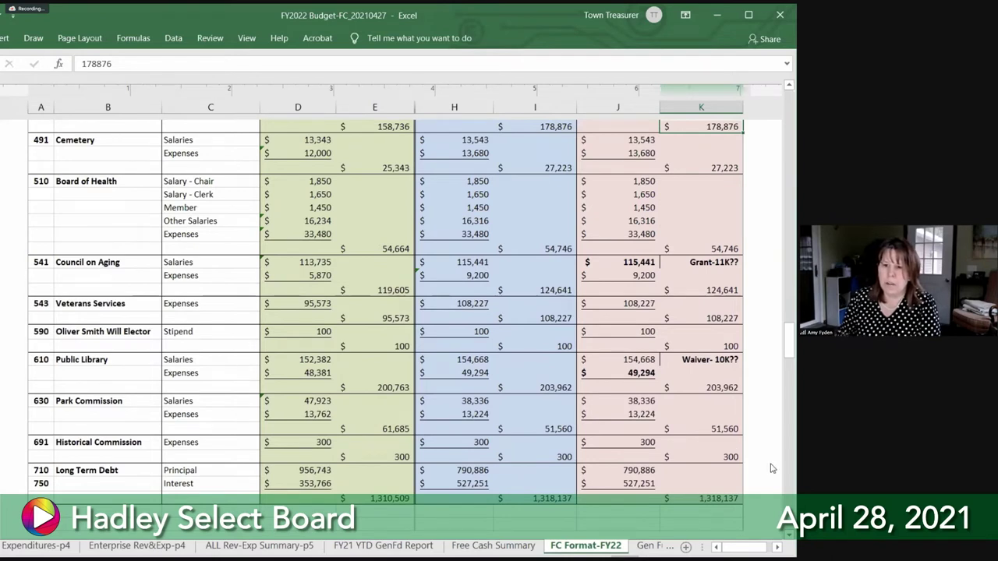
Step: Examine the Council on Aging total and the grant note beside its Finance Committee salaries
click(736, 292)
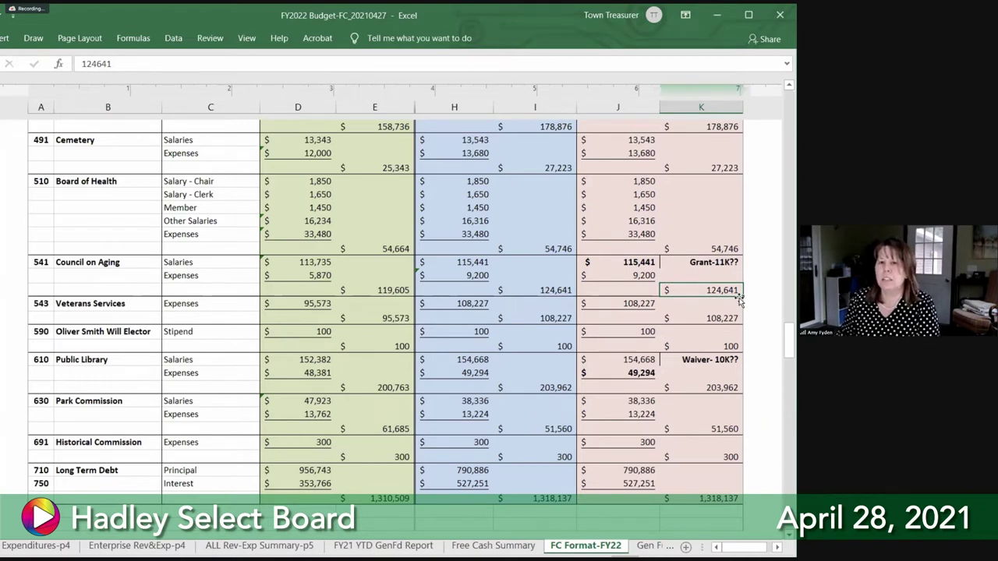
key(Up)
key(Up)
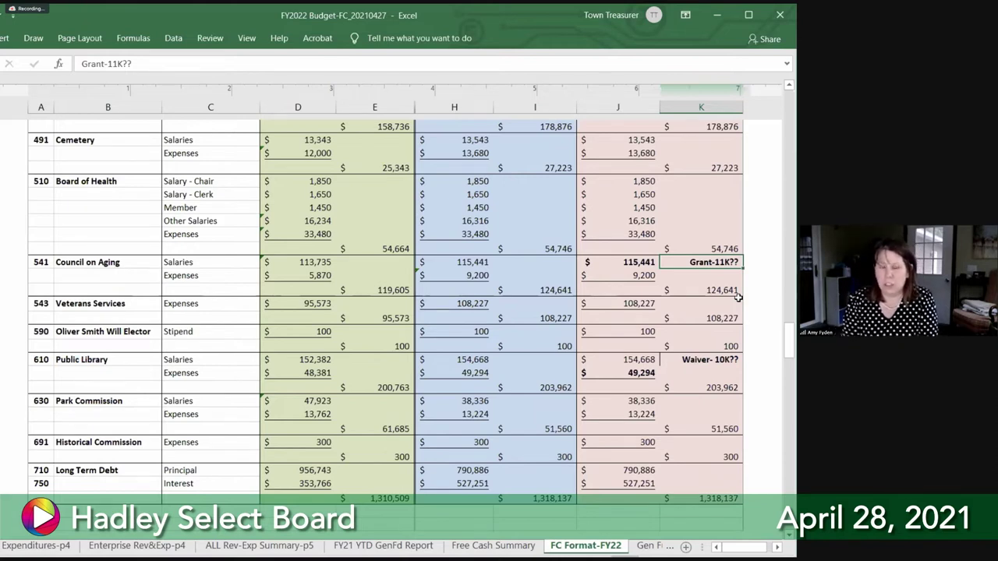
click(736, 293)
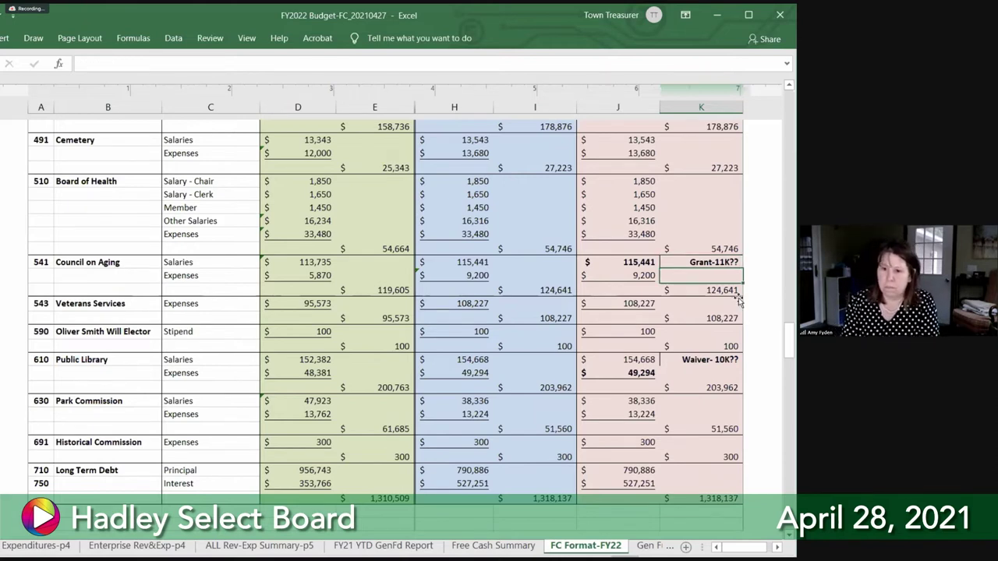
Step: Review Veterans Services and Oliver Smith Will Elector, ending at the waiver note beside the Public Library figures
key(Down)
key(Down)
key(Down)
key(Down)
key(Down)
key(Down)
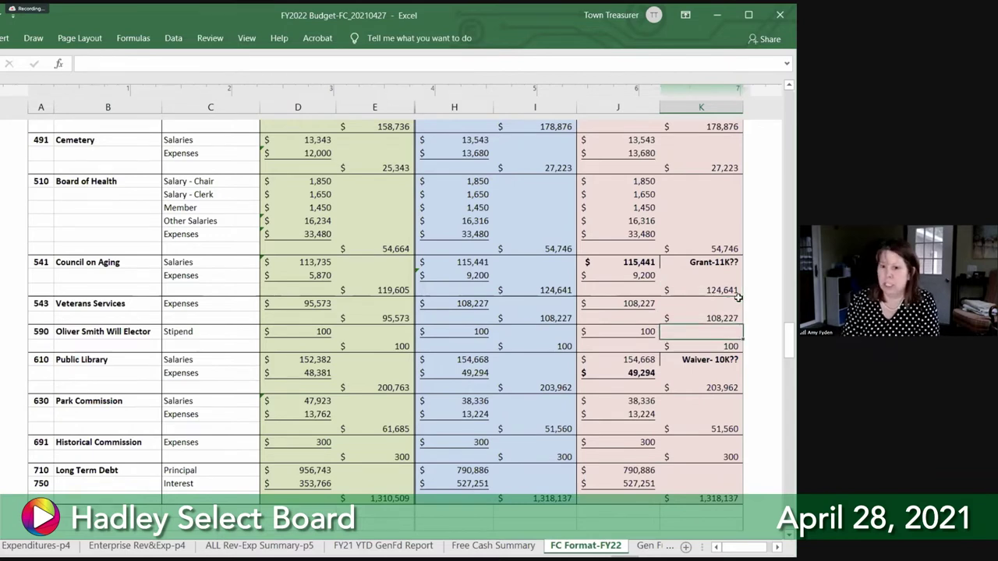
key(Up)
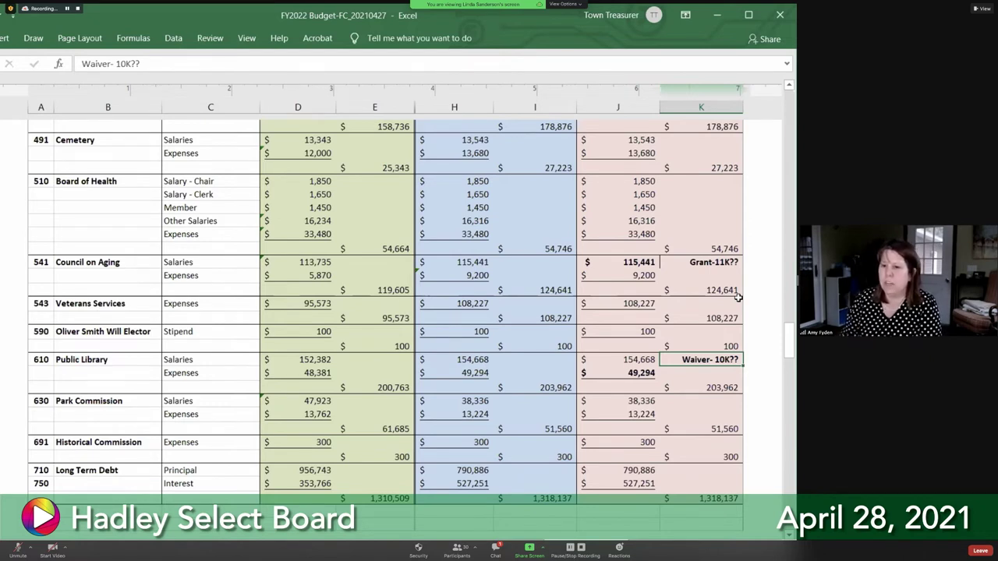
Step: Compare the Park Commission total across columns E, I and K
key(Down)
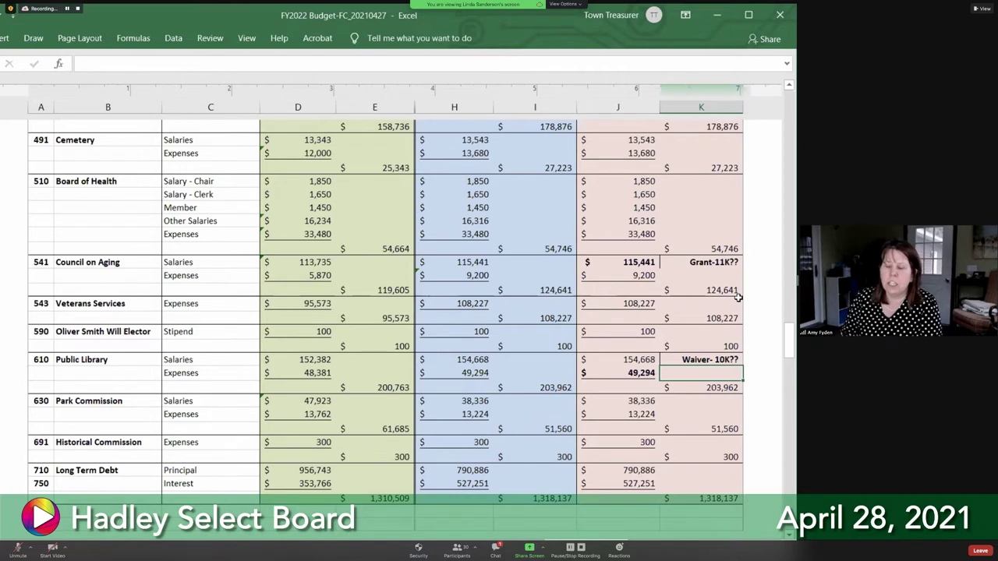
key(Down)
key(Down)
key(Down)
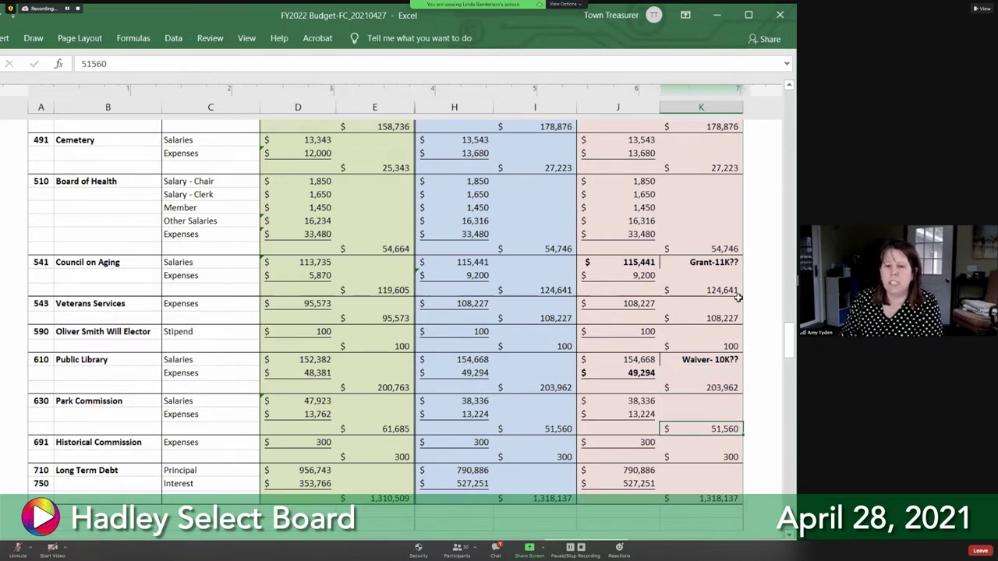
key(Left)
key(Left)
key(Left)
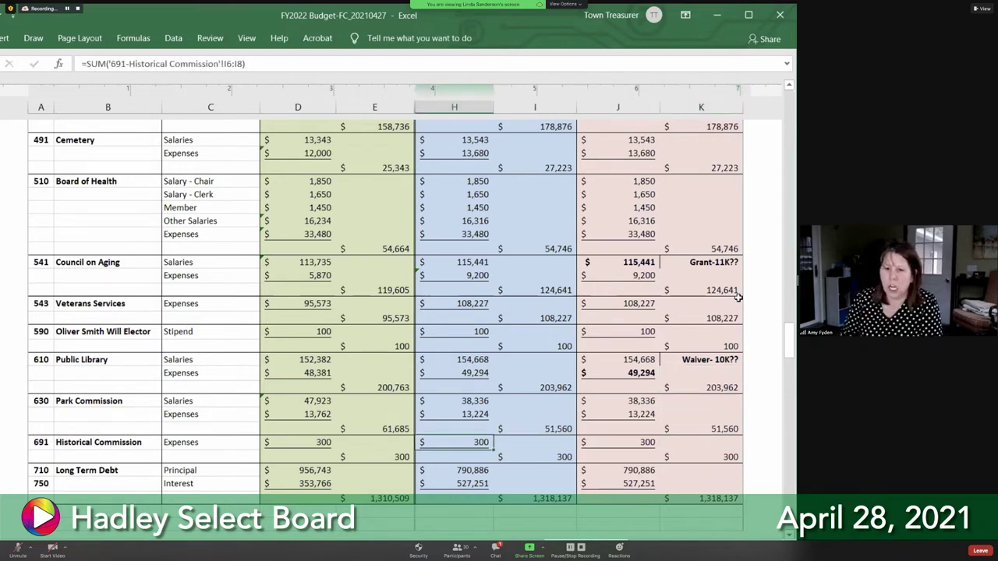
key(Left)
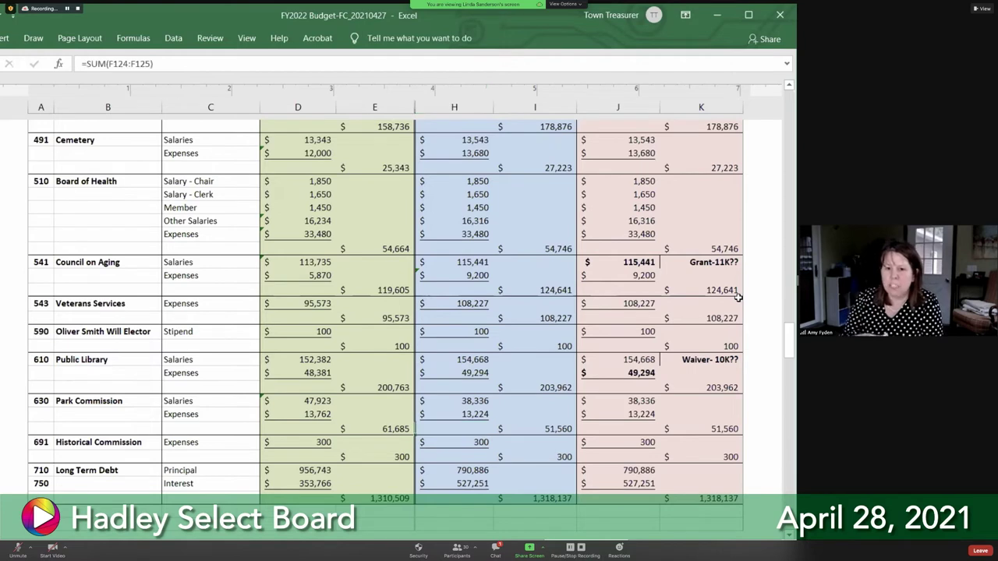
key(Right)
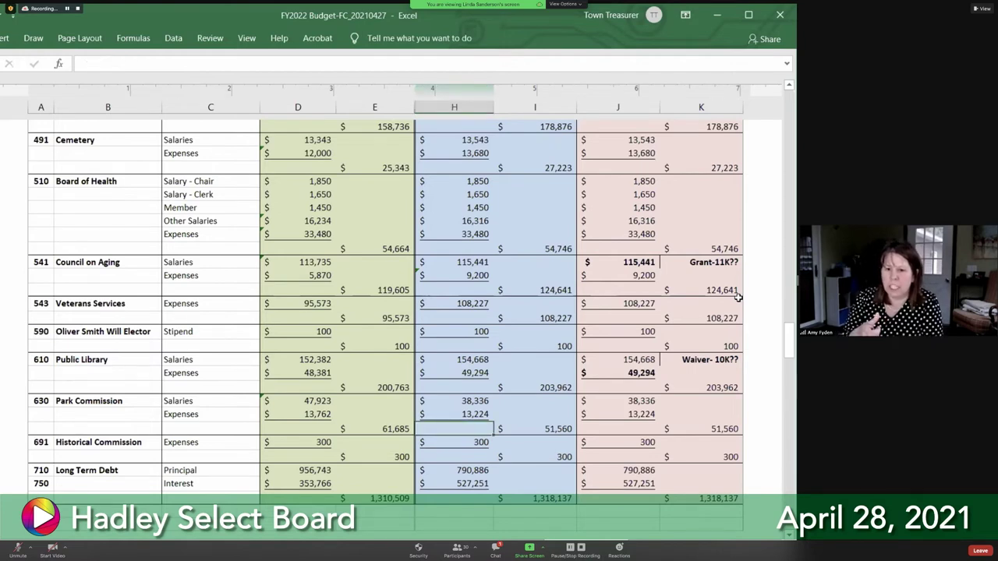
key(Left)
key(Right)
key(Right)
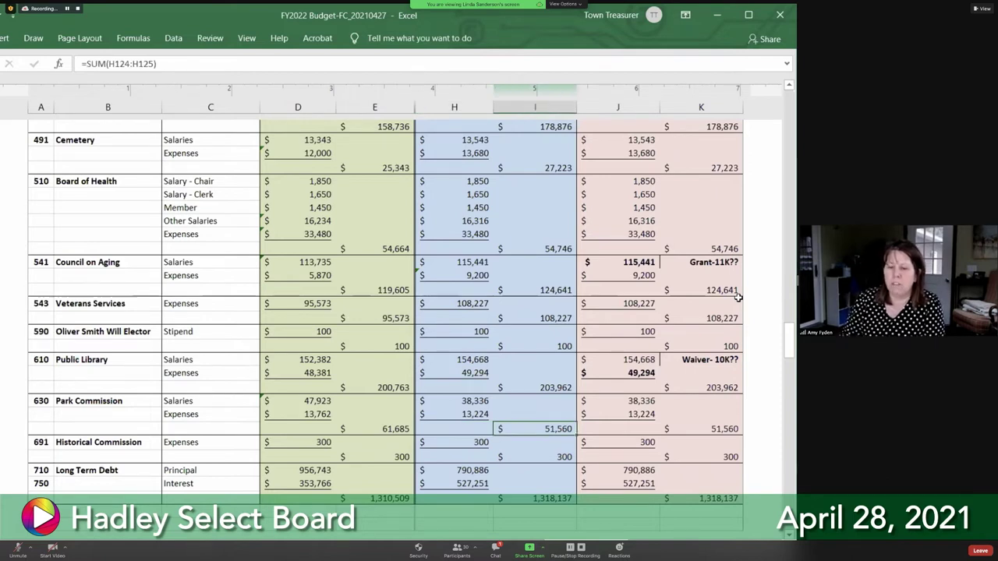
key(Right)
key(Right)
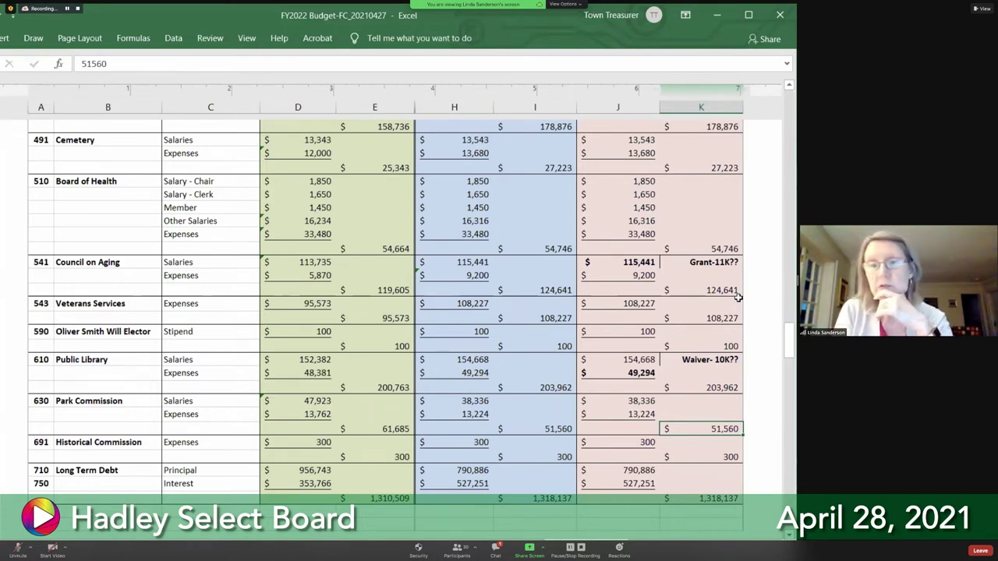
Step: Examine the Park Commission salaries and expenses in the Finance Committee budget against the department total
key(Up)
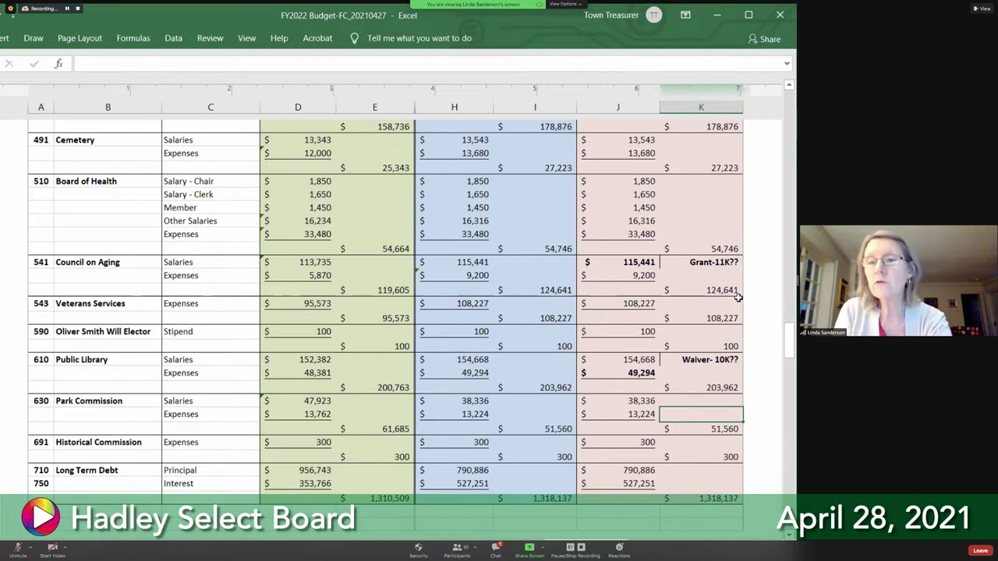
key(Left)
key(Up)
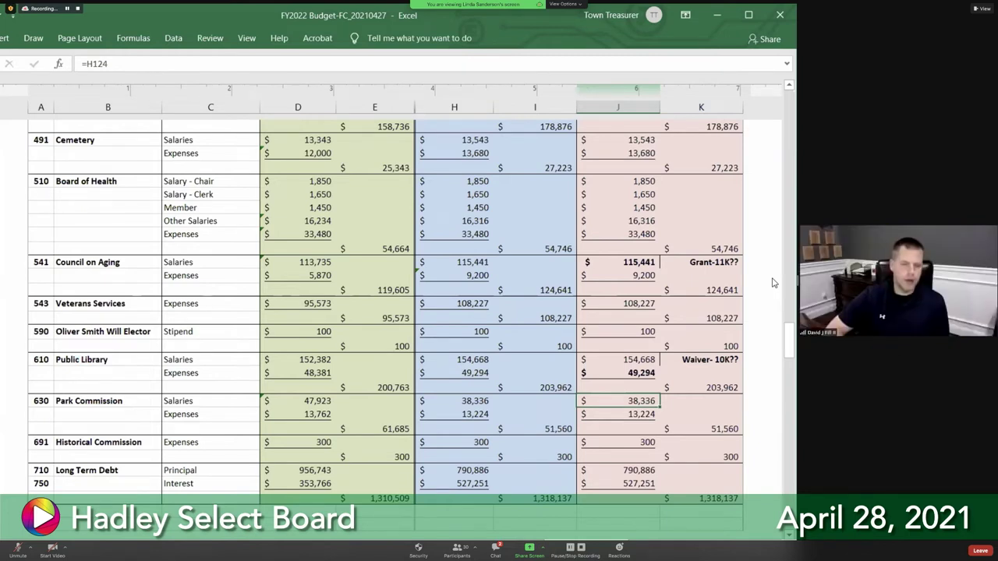
key(Down)
key(Right)
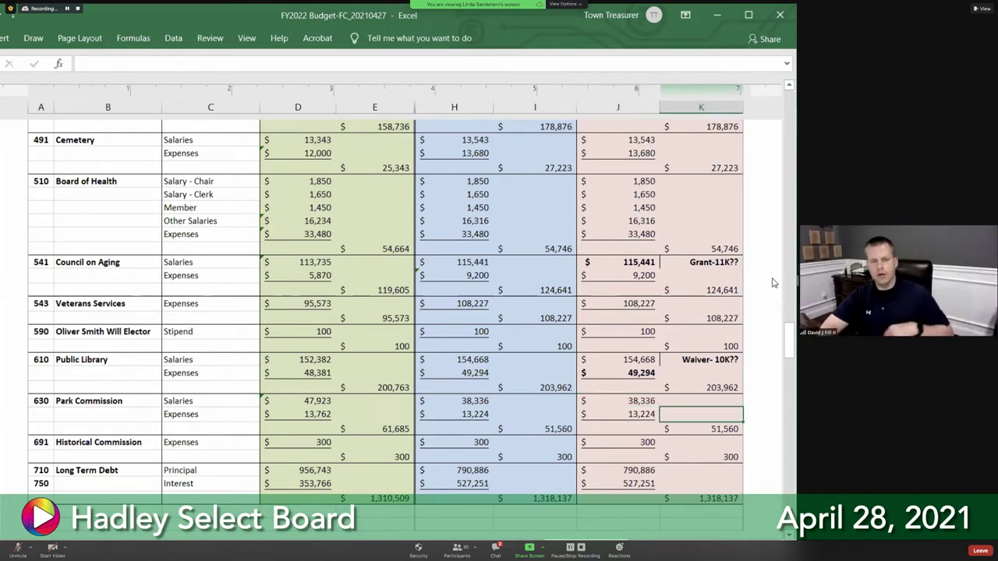
key(Down)
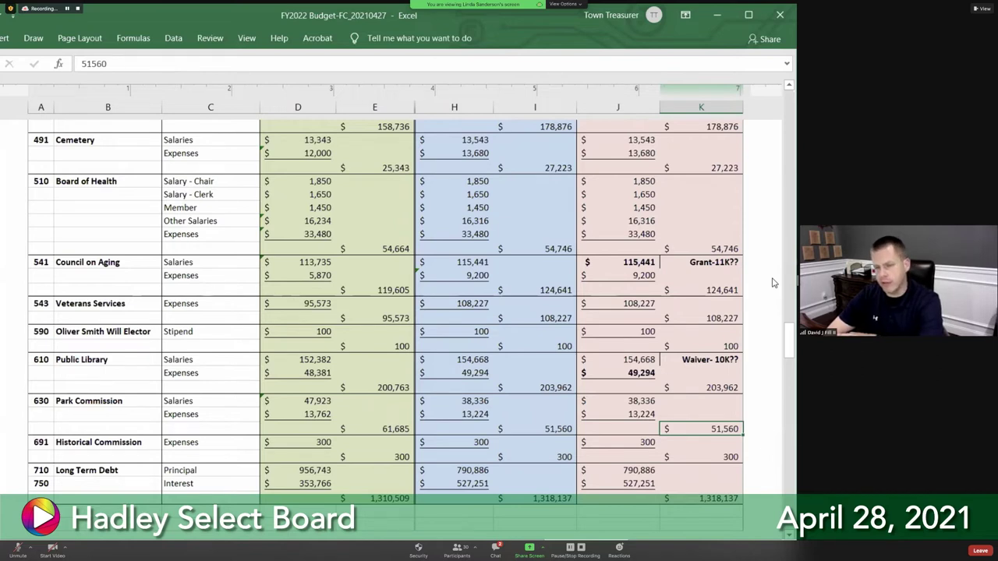
key(Up)
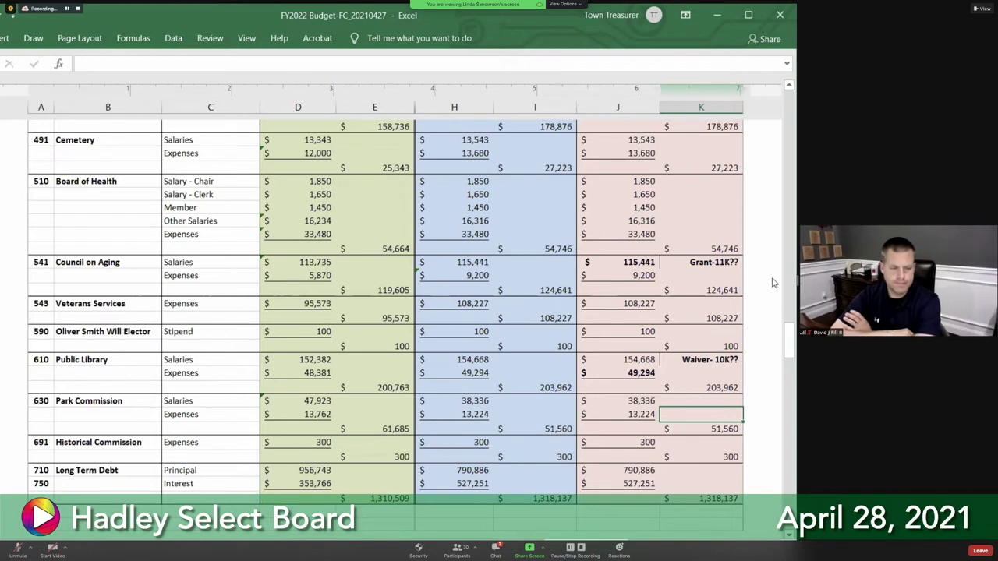
Step: Review the Finance Committee figures for Historical Commission and Long Term Debt
key(Down)
key(Down)
key(Down)
key(Down)
key(Down)
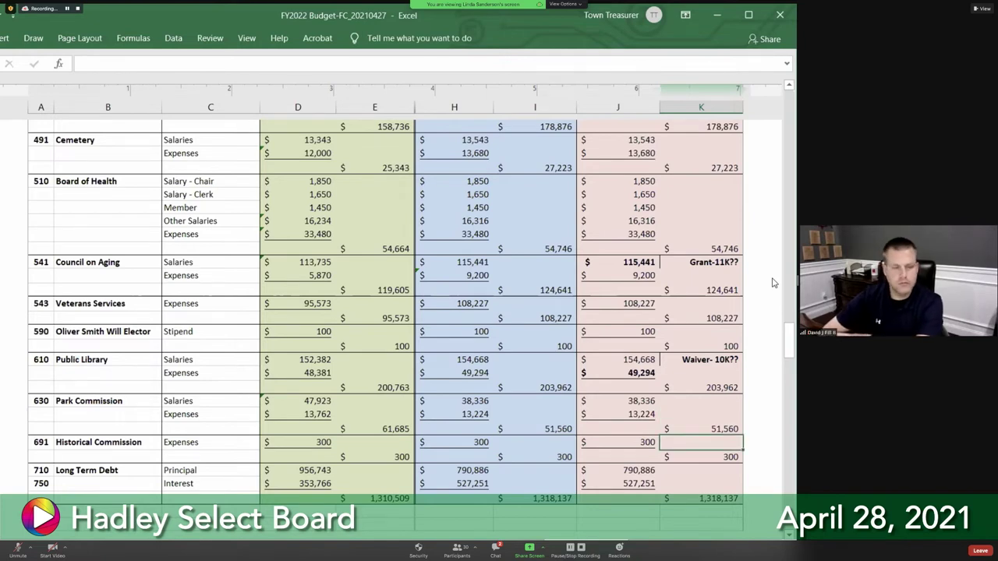
key(Down)
key(Down)
key(Down)
key(Down)
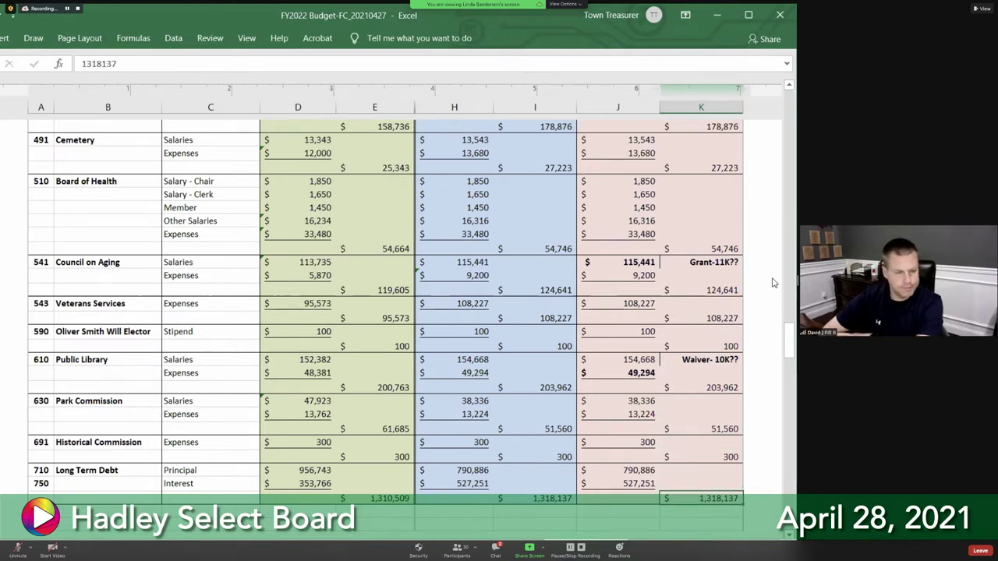
Step: Continue down column K past Long Term Debt to the top of the next budget page
key(Down)
key(Down)
key(Down)
key(Down)
key(Down)
key(Down)
key(Down)
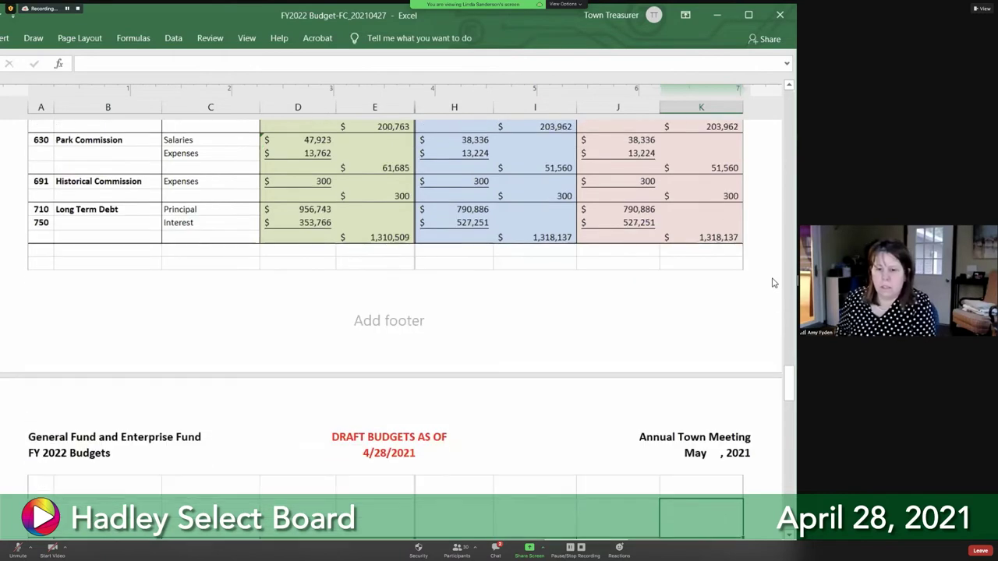
Step: Move down column K to the Benefits section of the Finance Committee budget
key(Down)
key(Down)
key(Down)
key(Down)
key(Down)
key(Down)
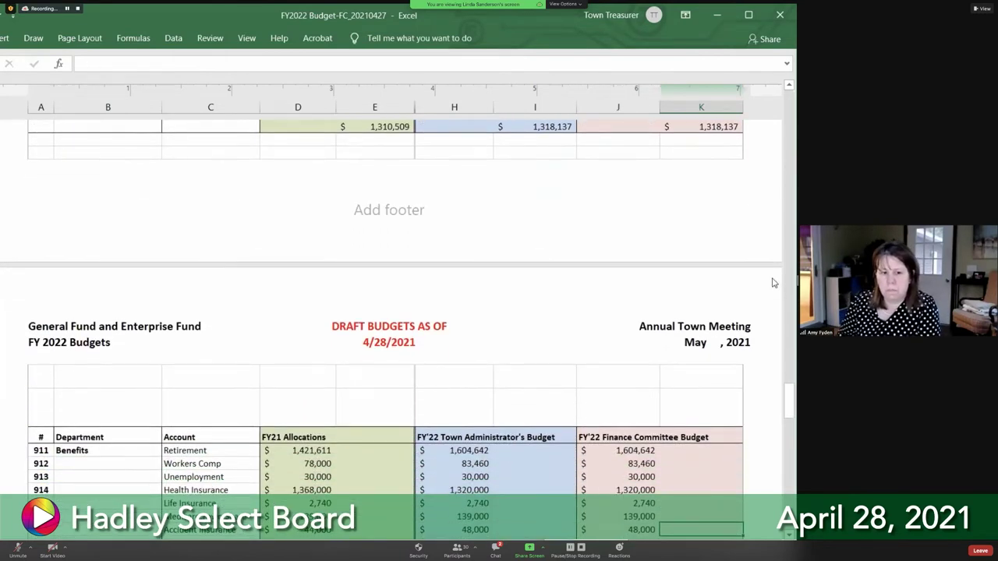
key(Up)
key(Up)
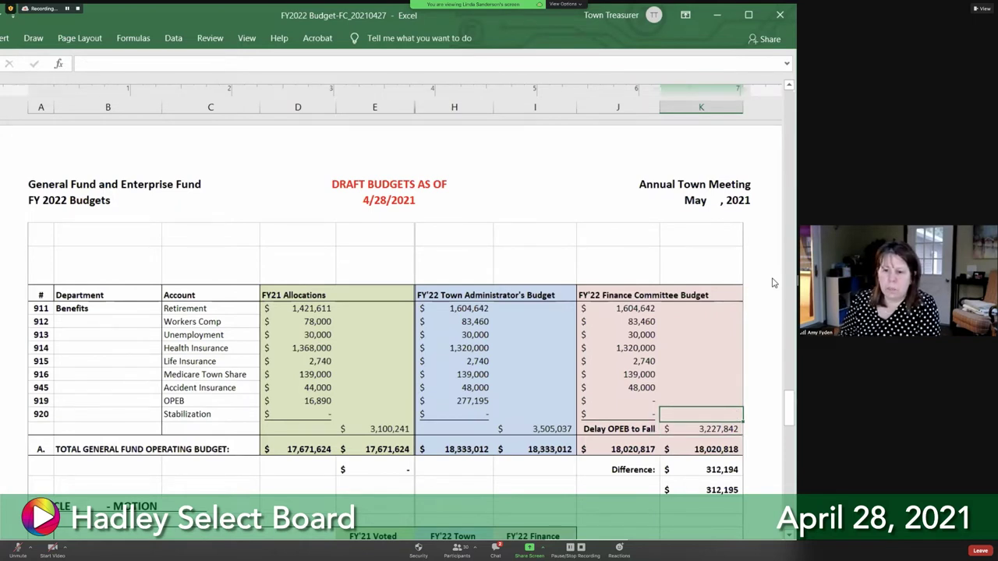
Step: Compare the OPEB line in the Finance Committee budget with the Town Administrator's figure
key(Left)
key(Up)
key(Down)
key(Down)
key(Up)
key(Up)
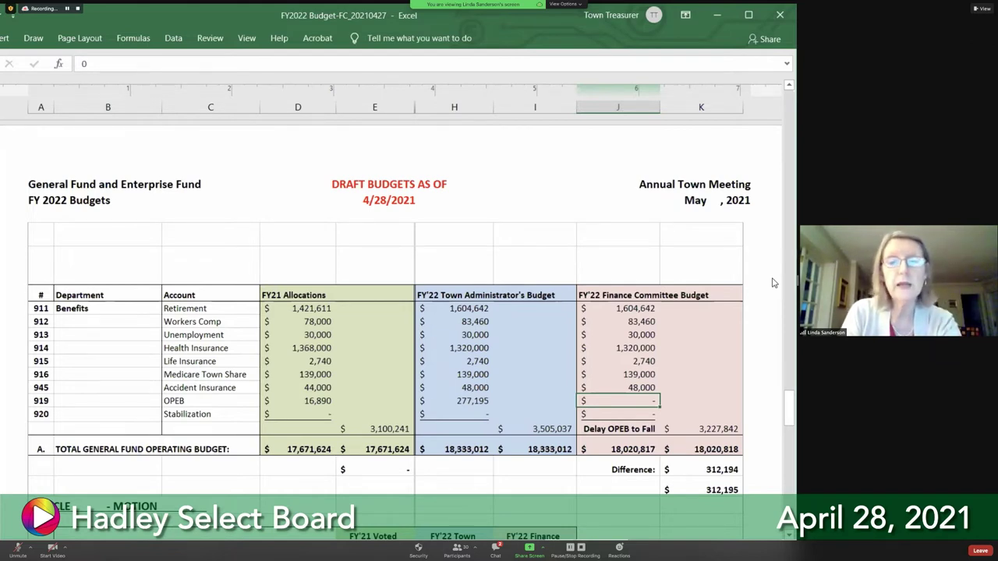
key(Left)
key(Left)
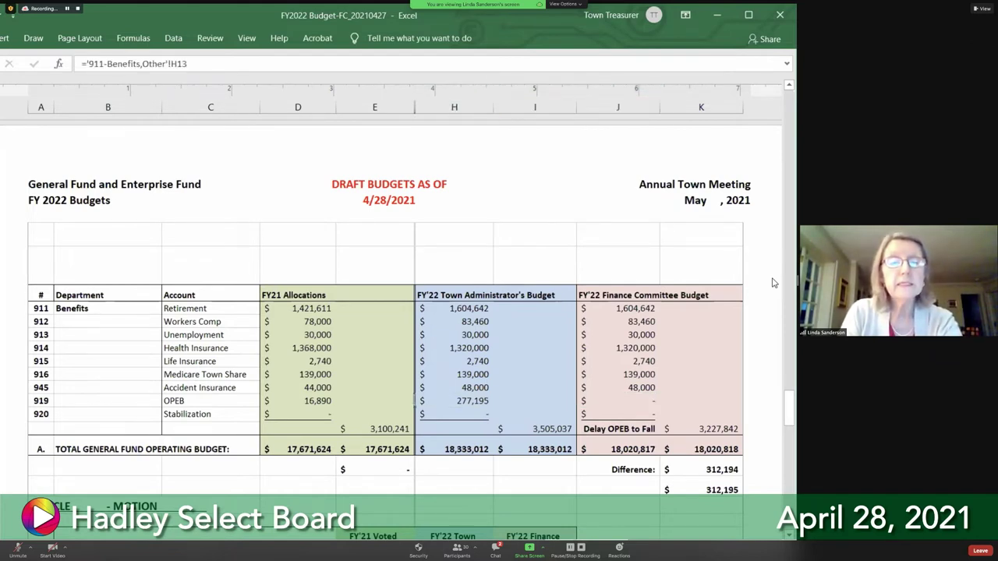
key(Left)
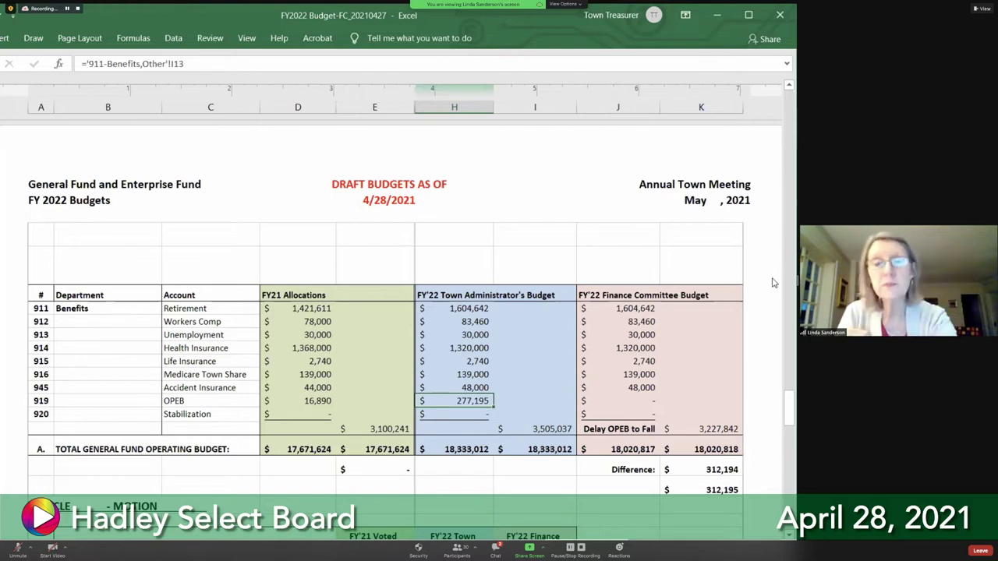
Step: Set the OPEB amount in the FY'22 Finance Committee budget to 16,890
key(Right)
key(Right)
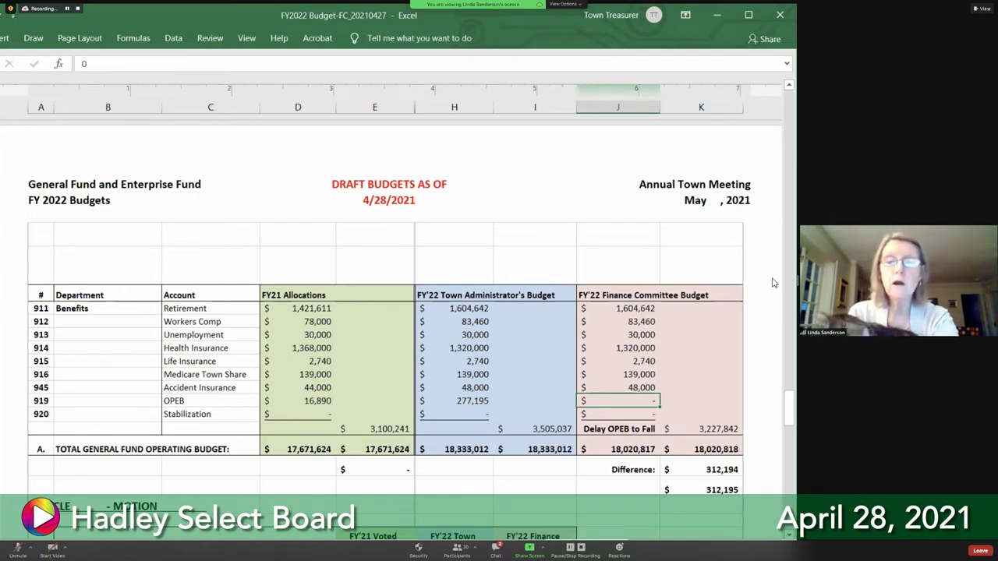
text(6,89)
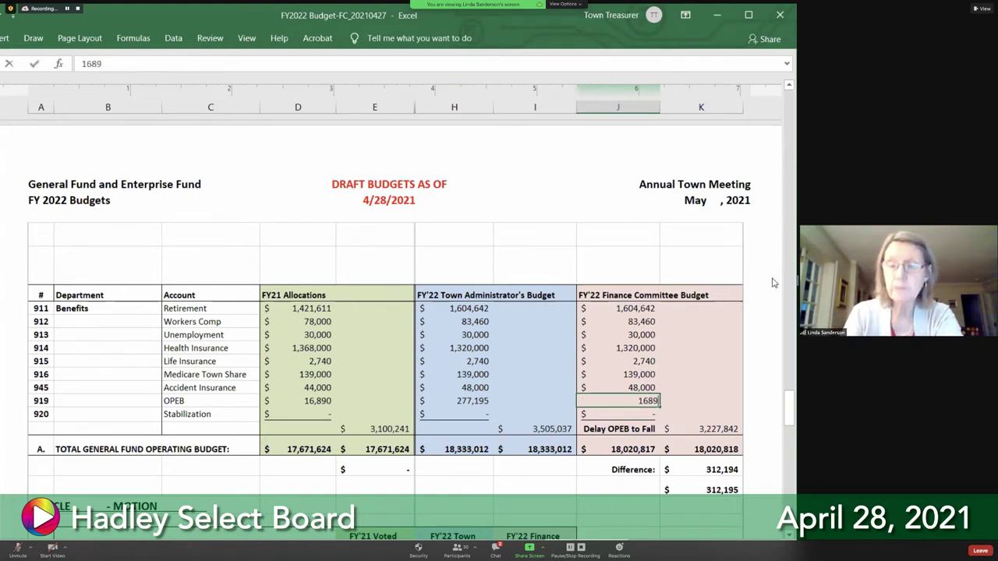
text(0)
key(Return)
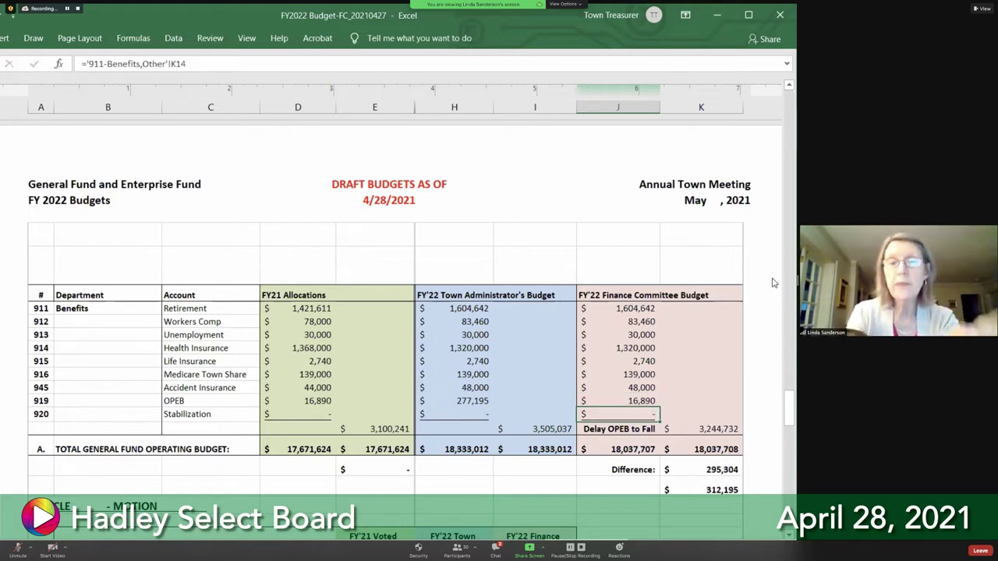
Step: Reset the Finance Committee's OPEB amount to 0 and go to its Interfund Enterprise Receipts in Table A.1
key(Up)
text(0)
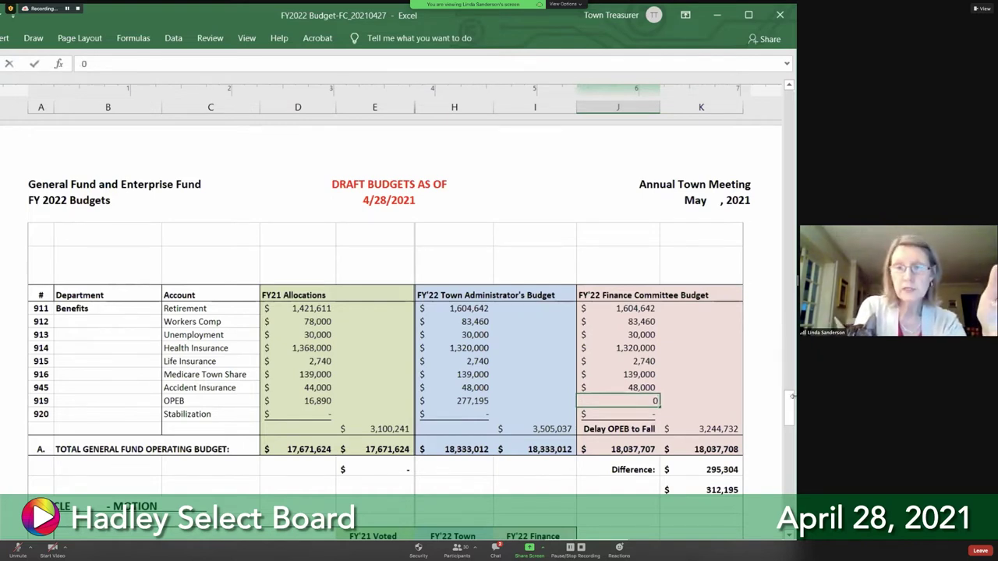
drag(789, 405, 789, 308)
scroll(671, 247, up, 6)
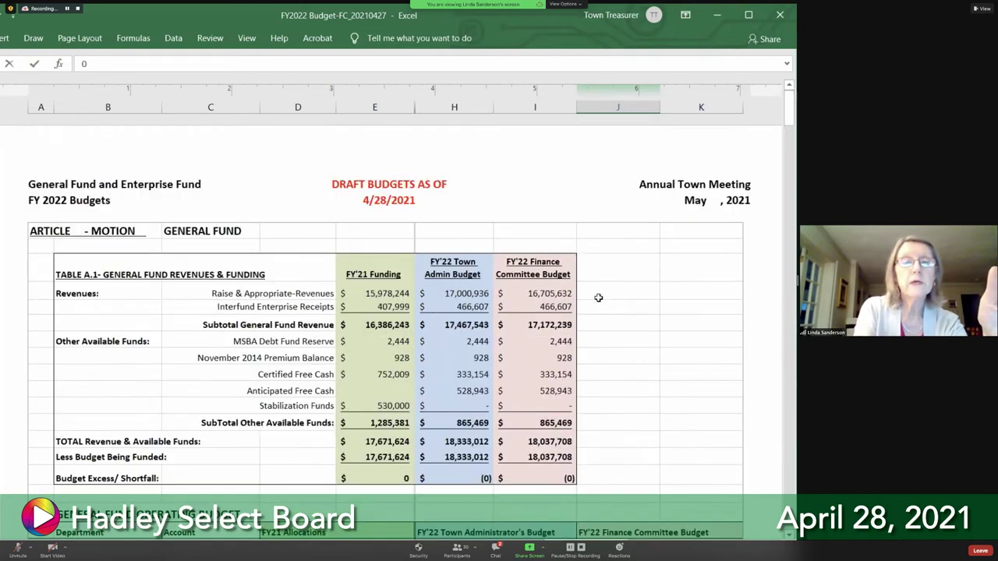
click(534, 311)
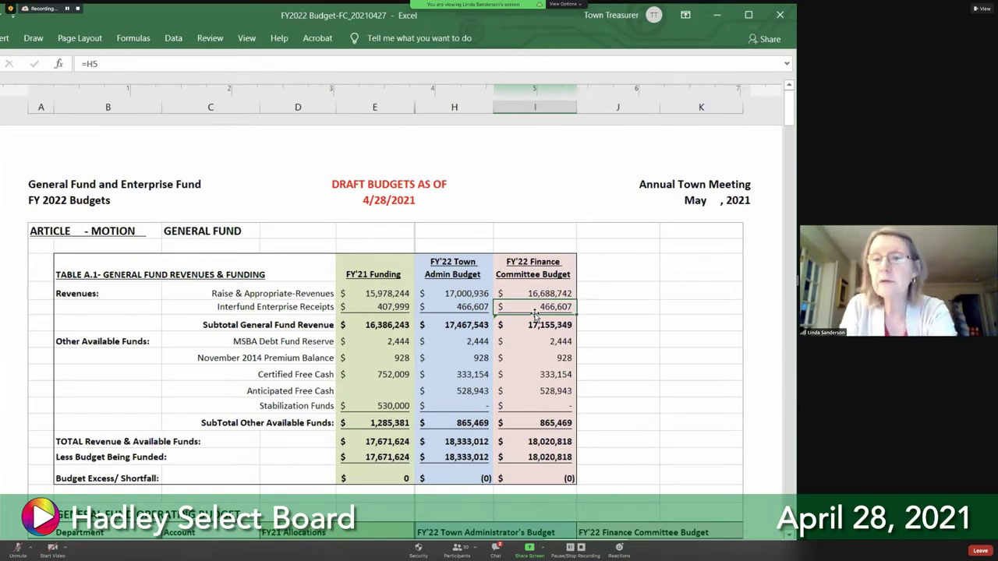
Step: Go down the Finance Committee figures in Table A.1 from the revenues to the Stabilization Funds row
key(Right)
key(Down)
key(Down)
key(Down)
key(Down)
key(Down)
key(Down)
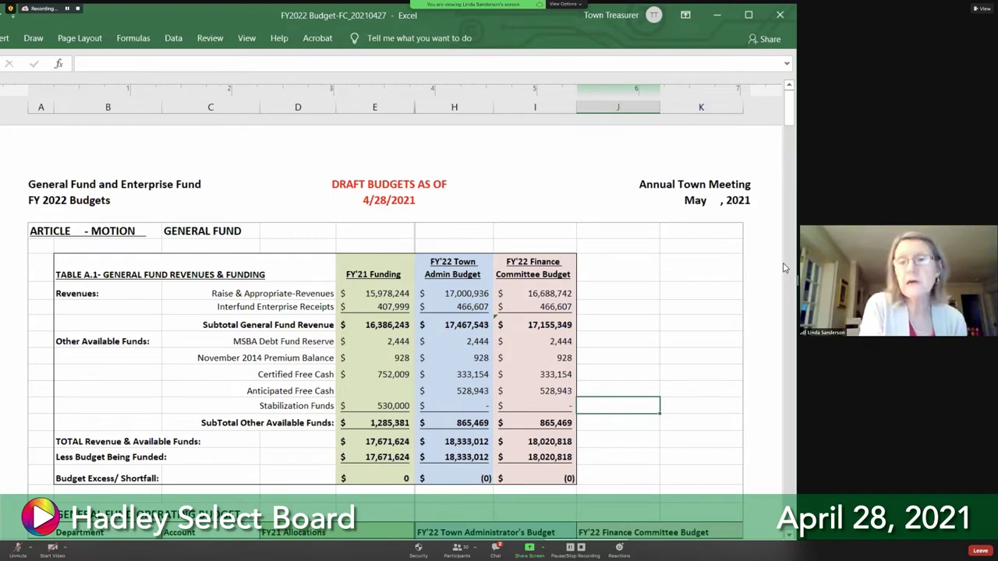
Step: Return to the top of Table A.1 and move to the FY'22 Town Admin Budget column
scroll(772, 269, down, 5)
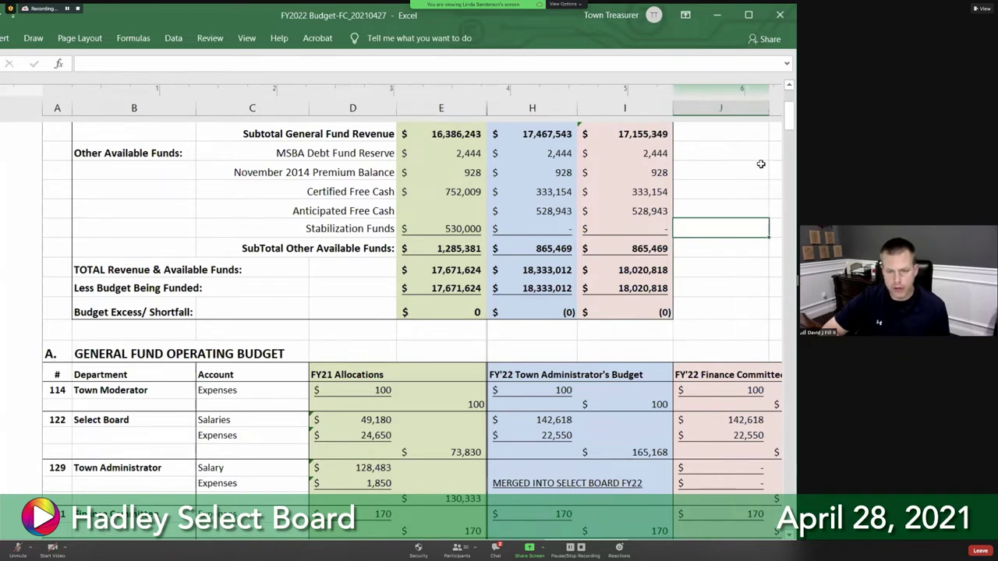
key(Up)
key(Up)
key(Up)
key(Up)
key(Up)
key(Up)
key(Up)
key(Up)
key(Up)
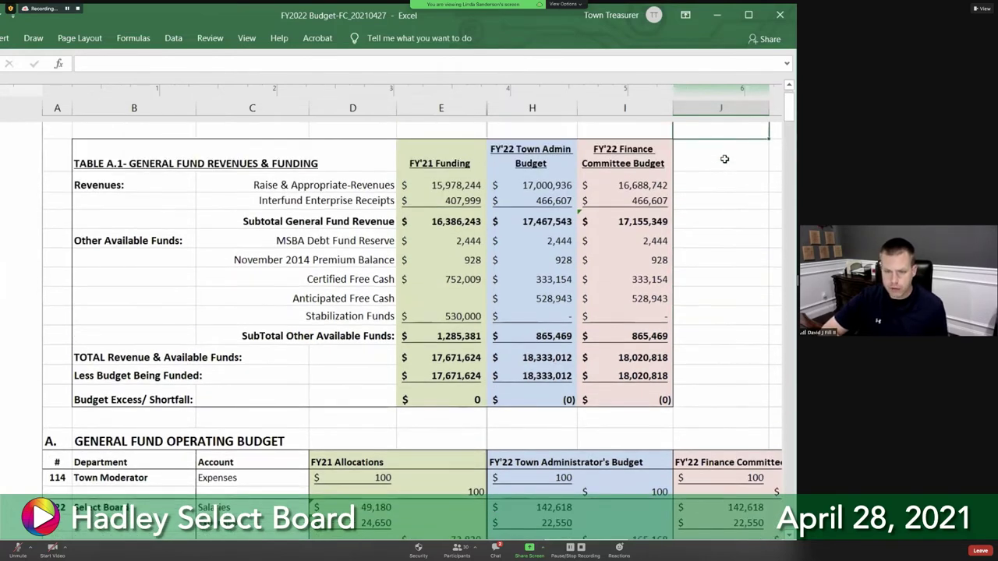
key(Left)
key(Left)
key(Left)
key(Left)
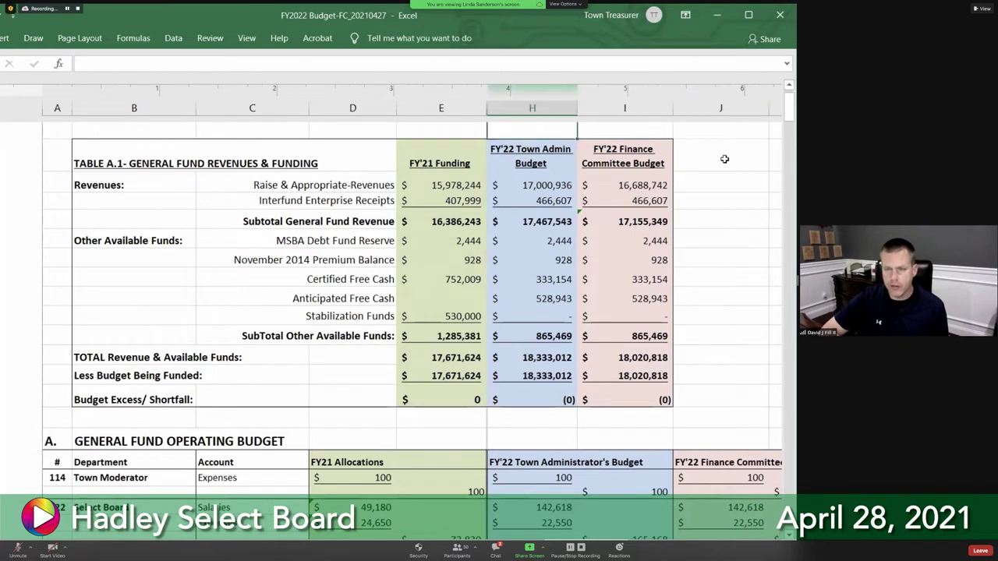
Step: Examine the Certified Free Cash line across the funding columns, ending on the Finance Committee figure
key(Down)
key(Down)
key(Down)
key(Down)
key(Down)
key(Down)
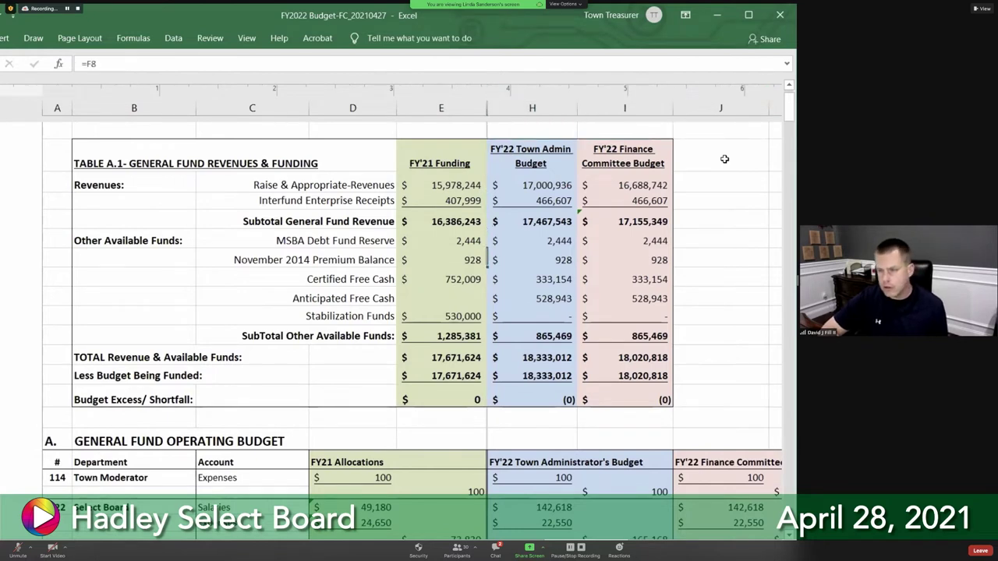
key(Right)
key(Right)
key(Right)
key(Left)
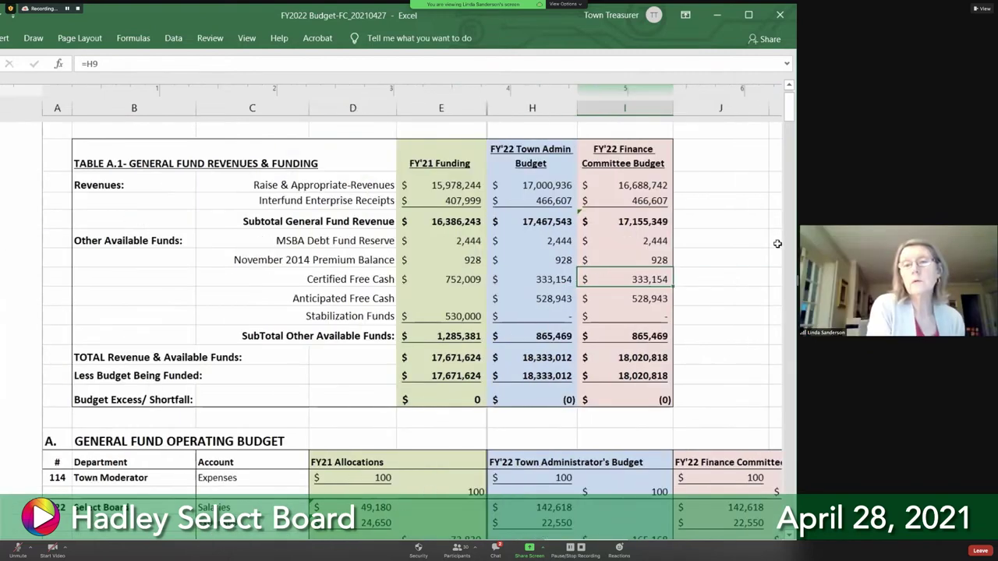
Step: Look through the General Fund operating budget between Town Moderator and Board of Appeals
scroll(785, 280, down, 10)
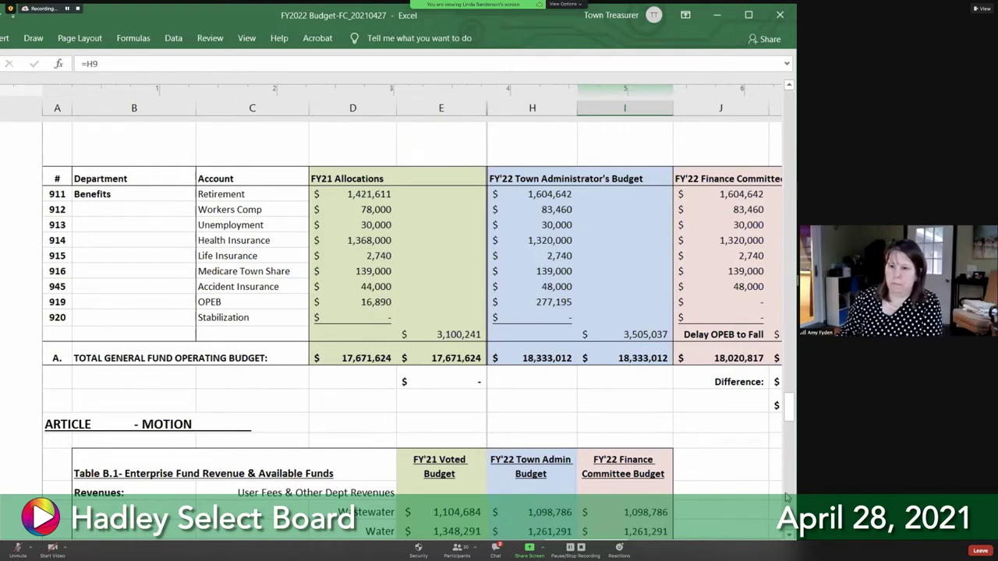
key(Up)
key(Up)
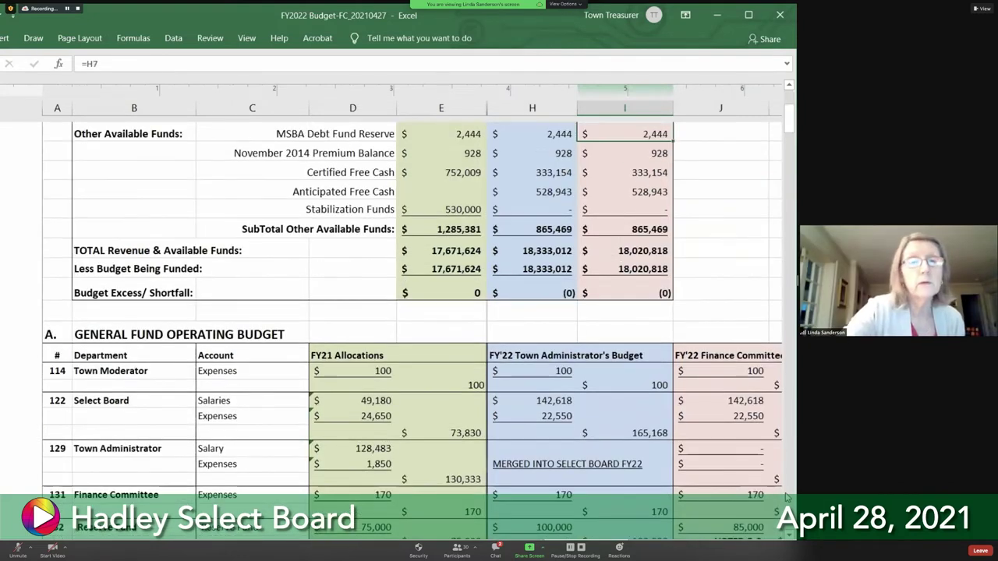
scroll(786, 497, down, 10)
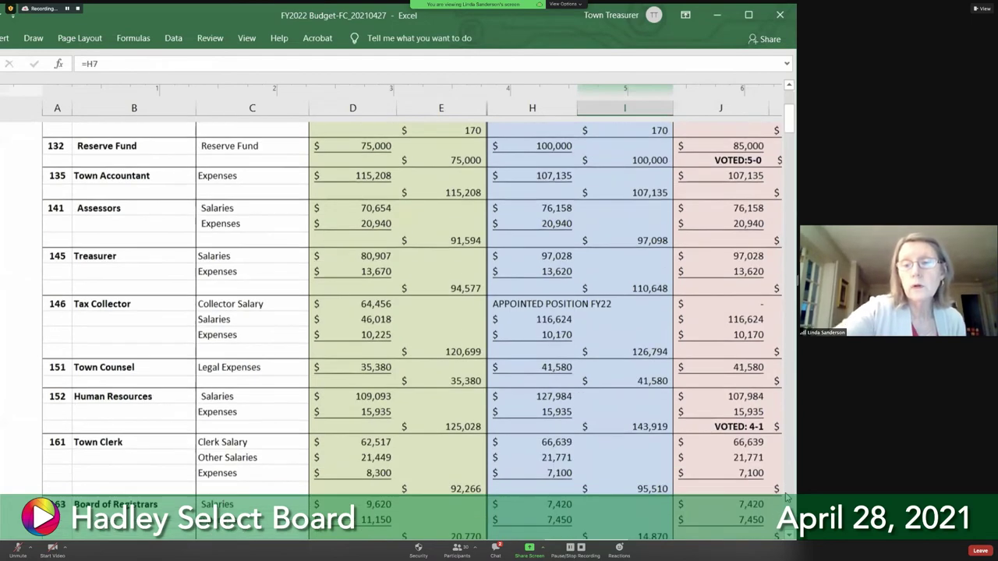
scroll(787, 497, down, 6)
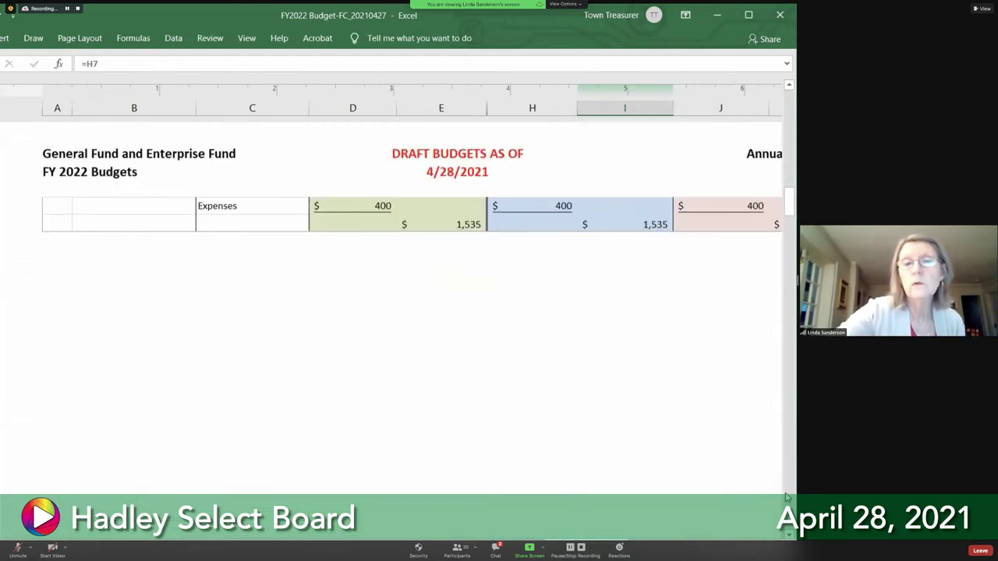
scroll(785, 496, down, 6)
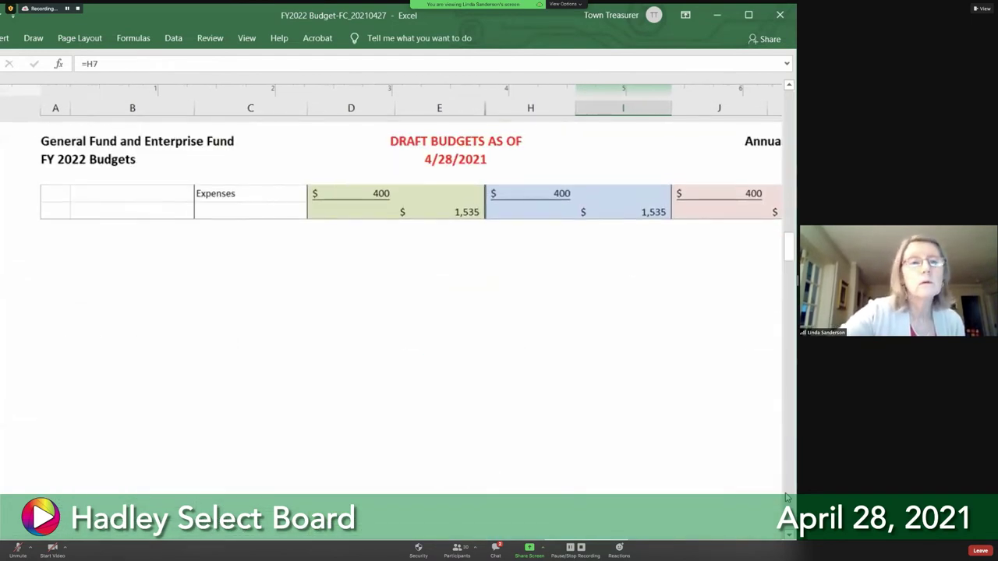
scroll(786, 497, down, 1)
scroll(786, 496, up, 9)
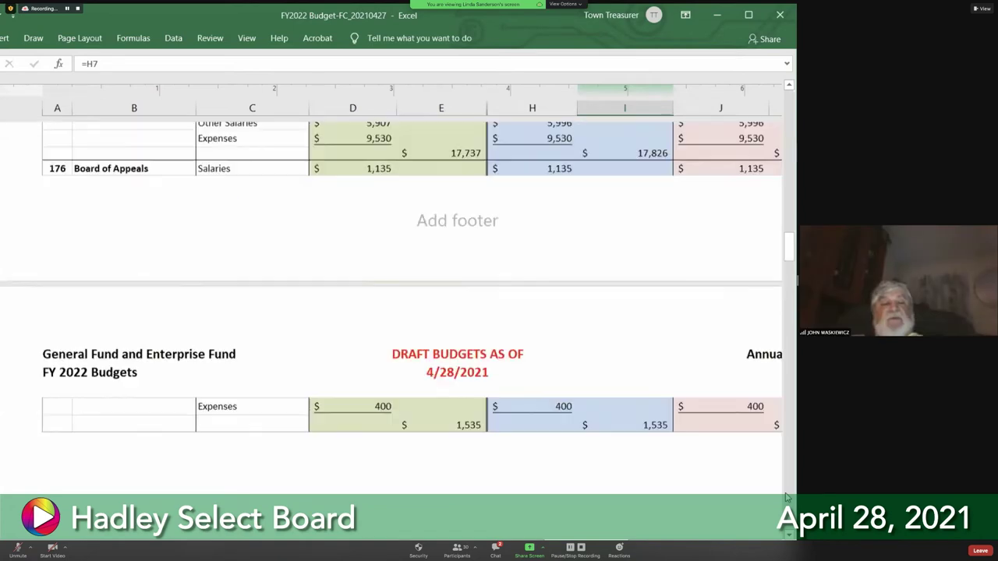
scroll(786, 497, up, 6)
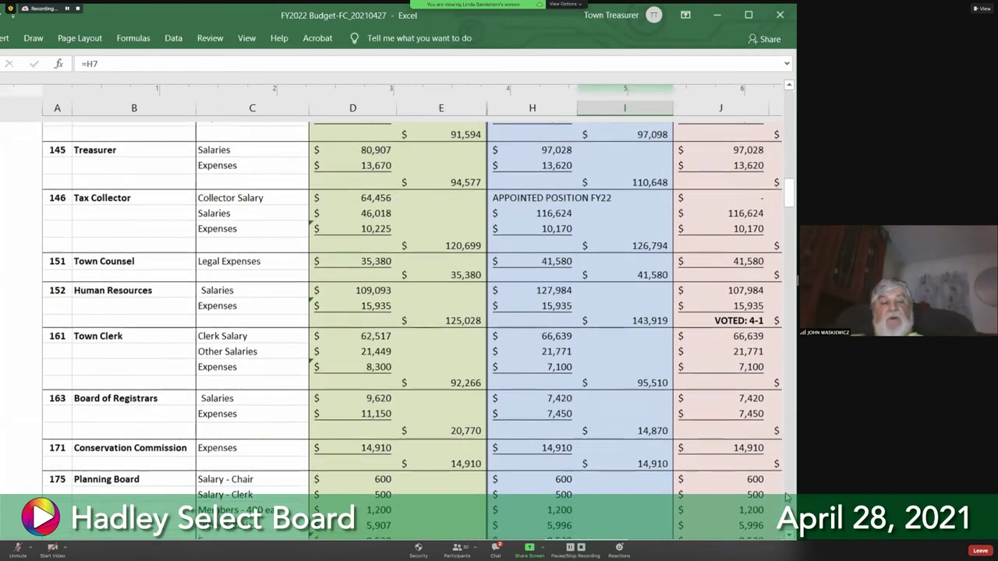
scroll(785, 497, up, 4)
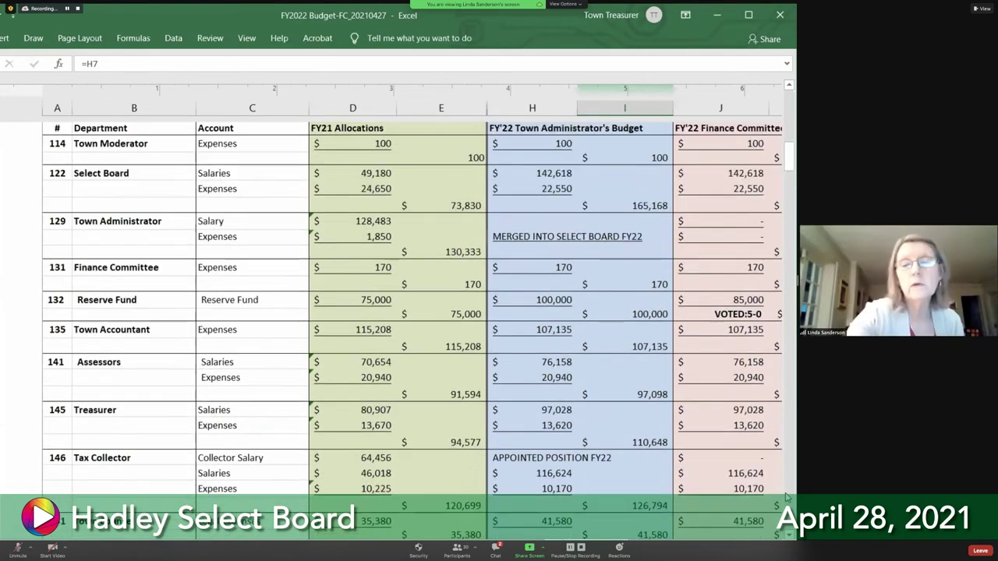
Step: Go through all departments with the full Finance Committee columns in view, down to the Benefits section
scroll(786, 496, down, 6)
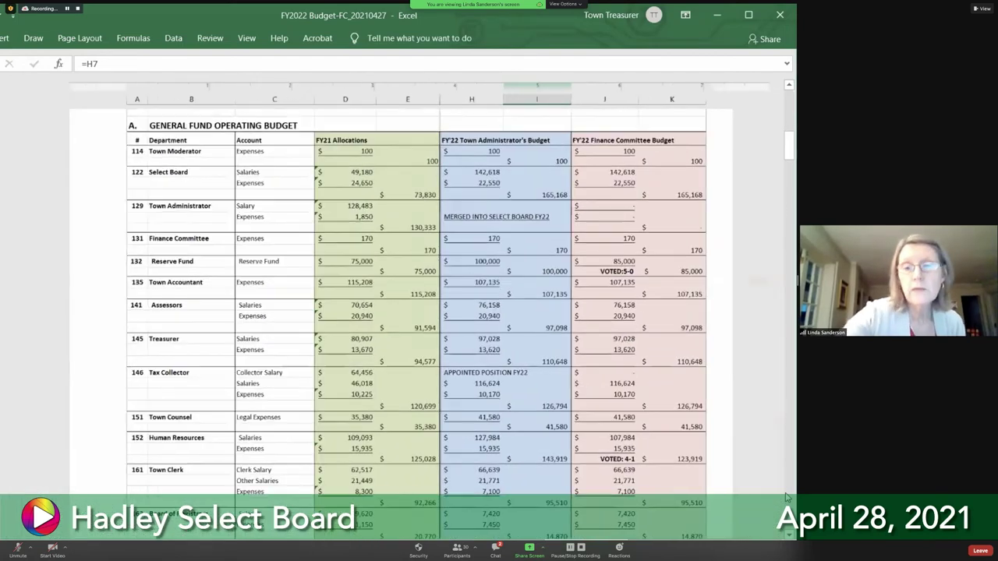
scroll(785, 496, down, 8)
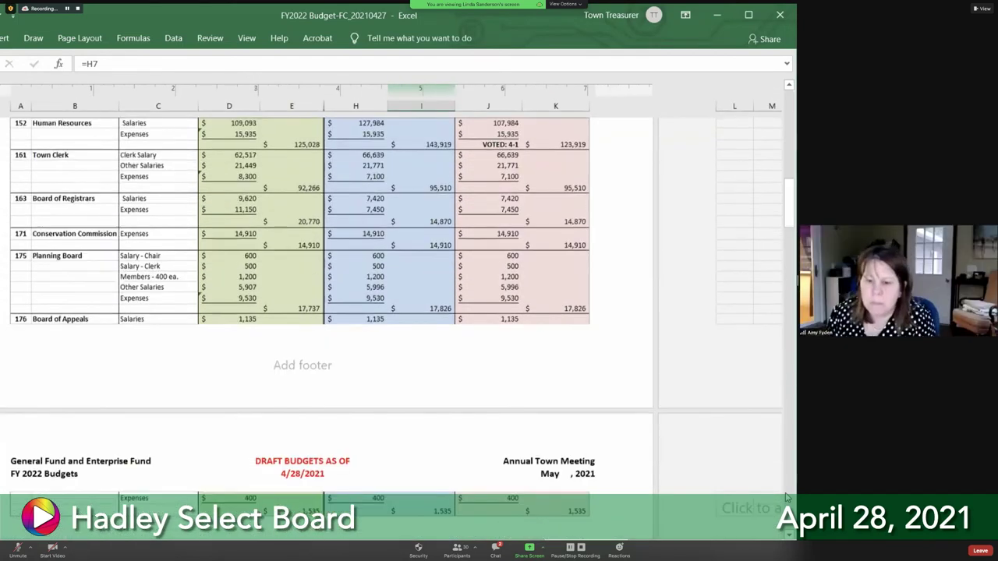
scroll(787, 497, down, 5)
scroll(786, 496, down, 6)
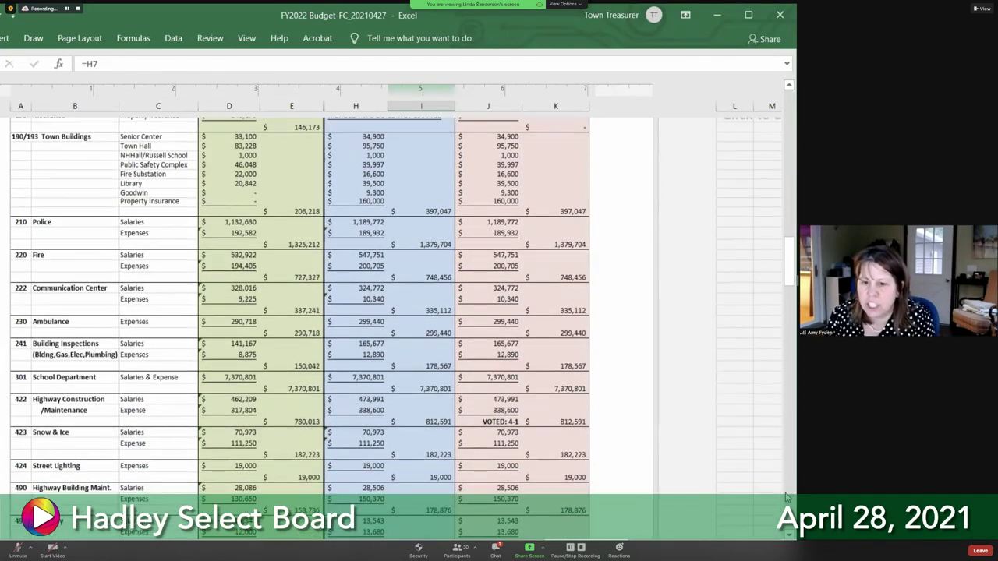
scroll(785, 497, down, 8)
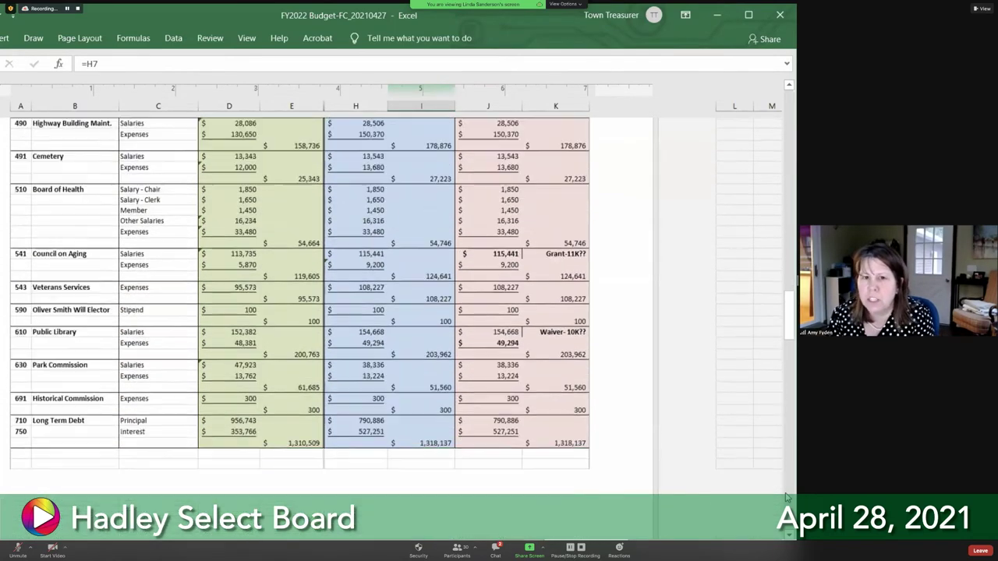
scroll(785, 496, down, 6)
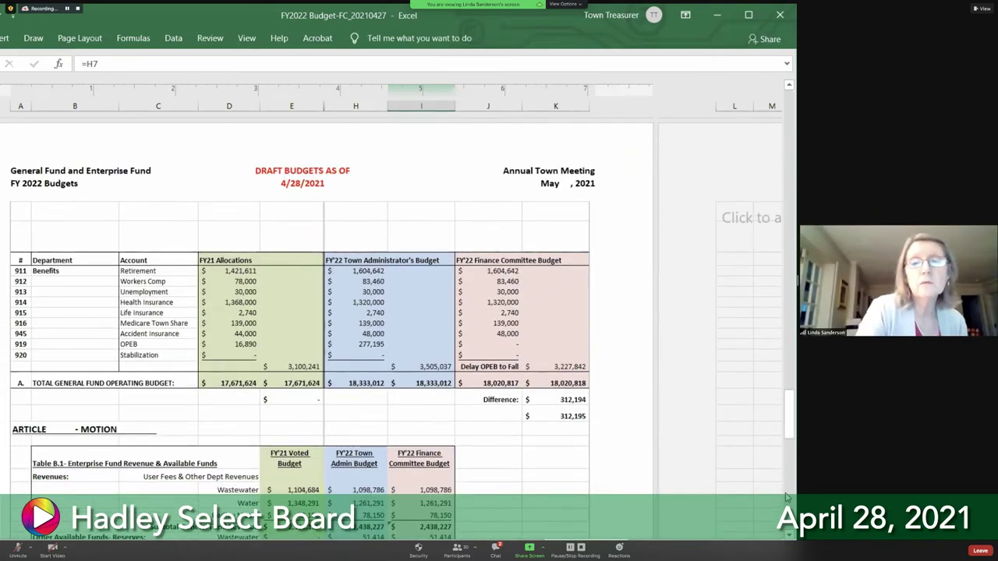
Step: Enter 16,890 as the OPEB amount in the FY'22 Finance Committee budget
click(488, 345)
text(1680)
key(BackSpace)
text(90)
key(Return)
key(Return)
key(Return)
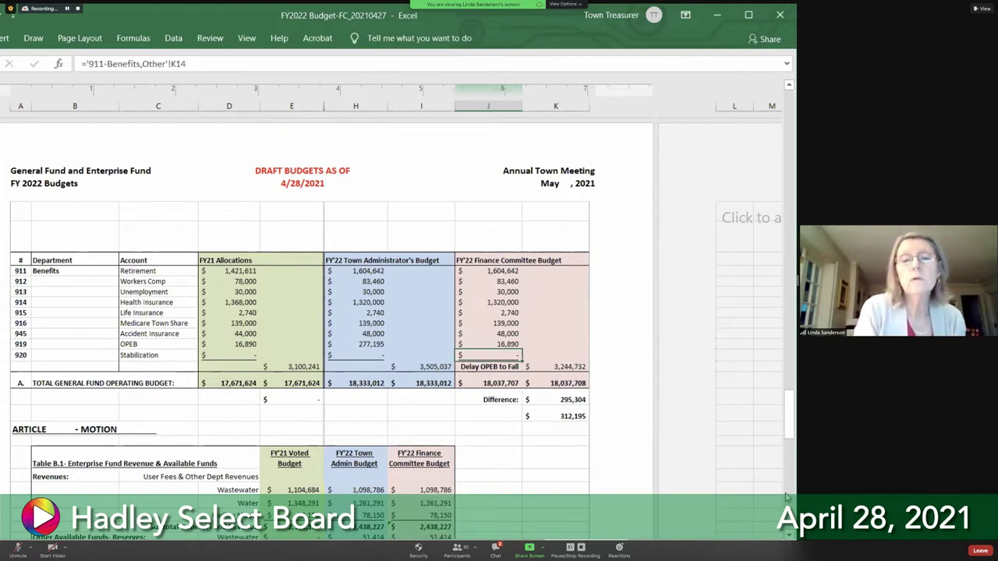
Step: Check the Difference cell and the Total General Fund Operating Budget figures behind it in columns I and K
key(Right)
key(Down)
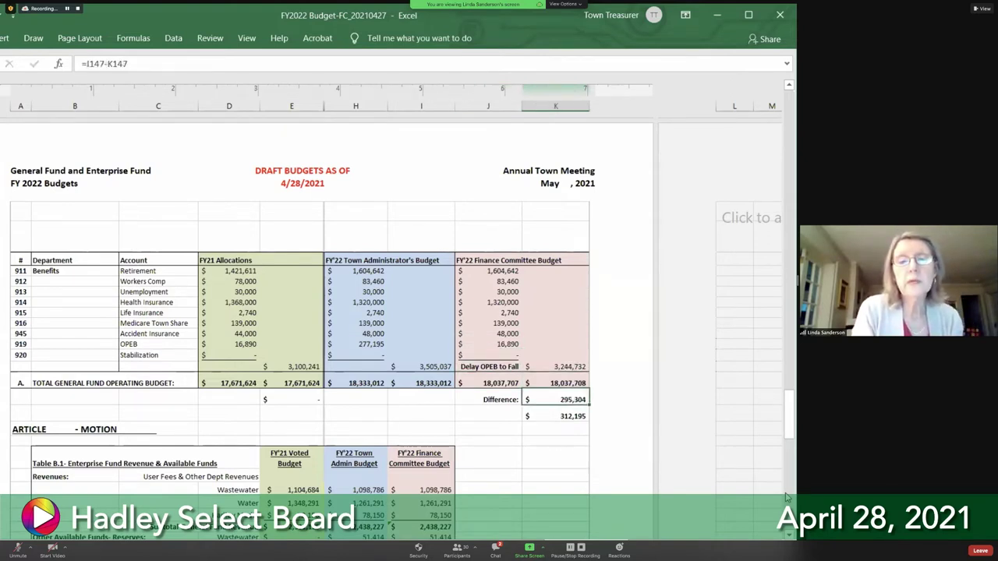
key(Left)
key(Left)
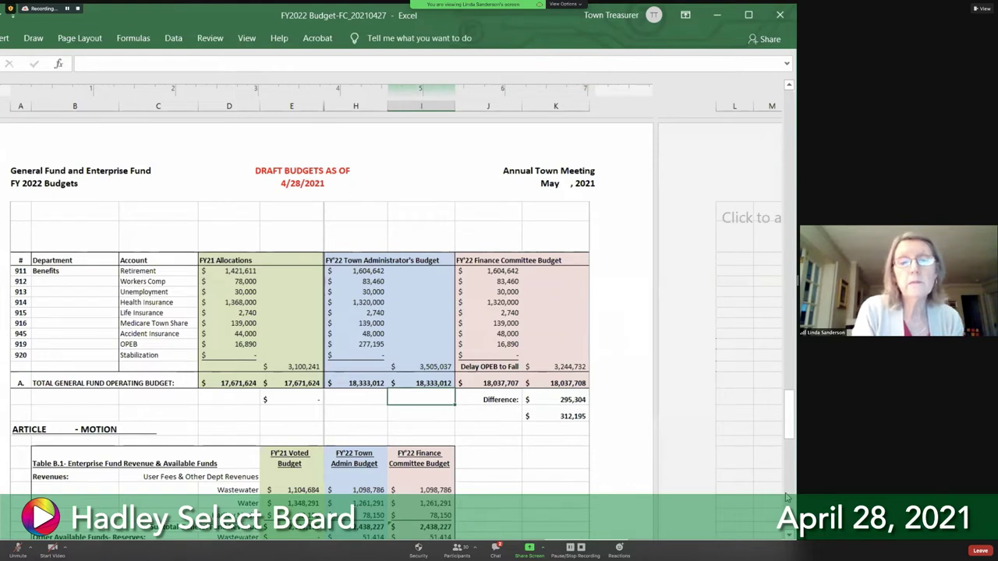
key(Up)
key(Right)
key(Right)
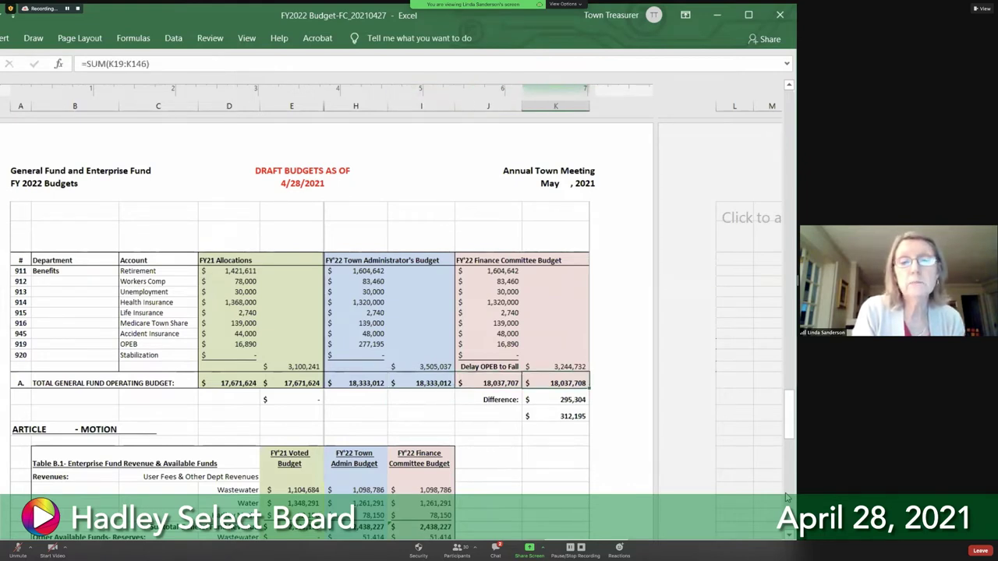
key(Down)
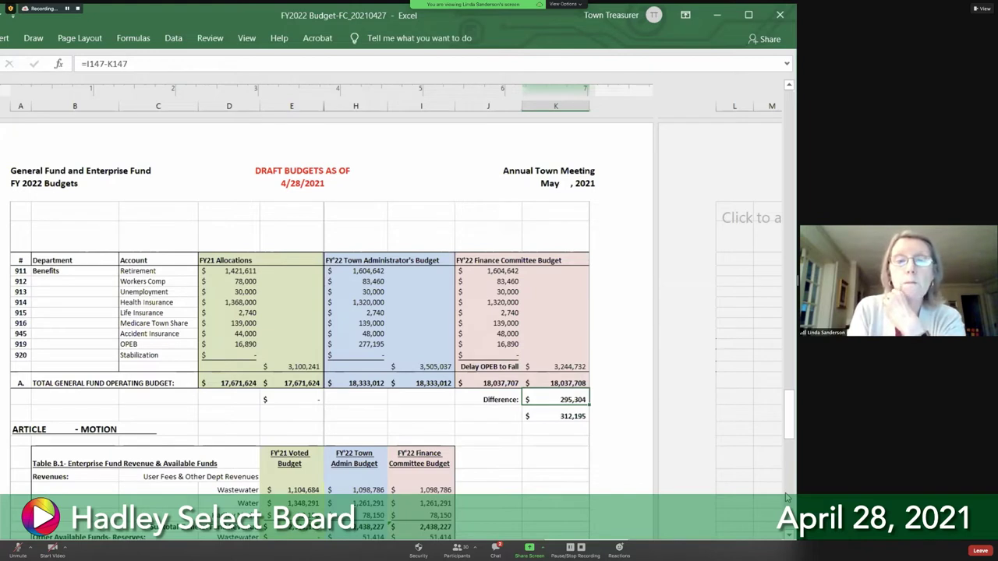
Step: Examine the Difference cell, the comparison amount beneath it, and the Enterprise Fund revenue table B.1 that follows
key(Down)
key(Up)
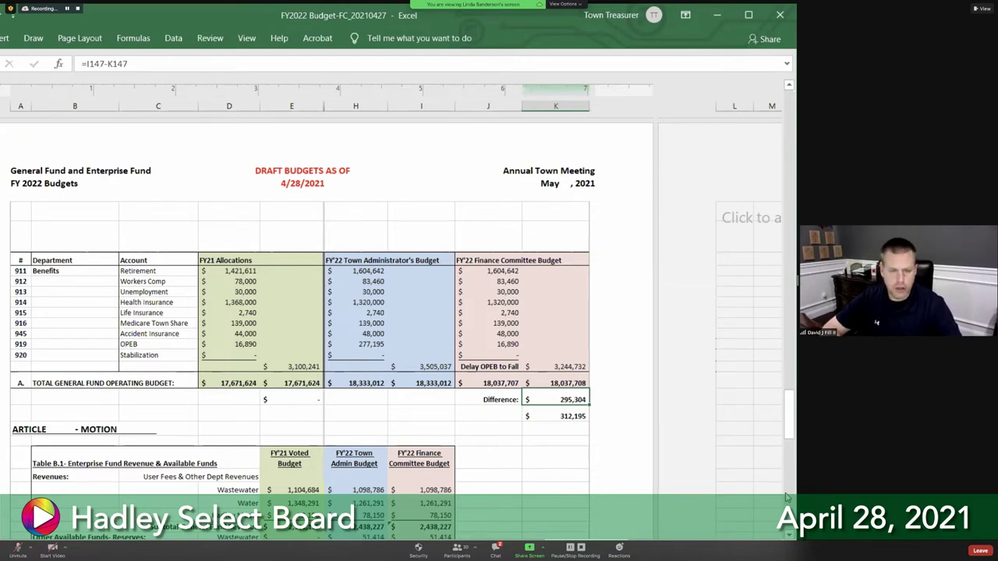
scroll(780, 468, down, 5)
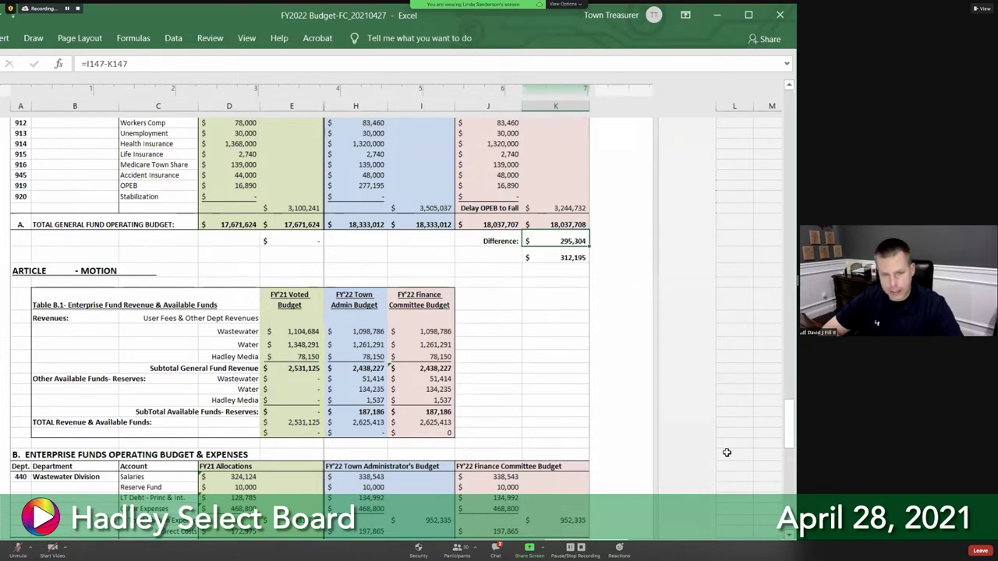
scroll(726, 452, up, 1)
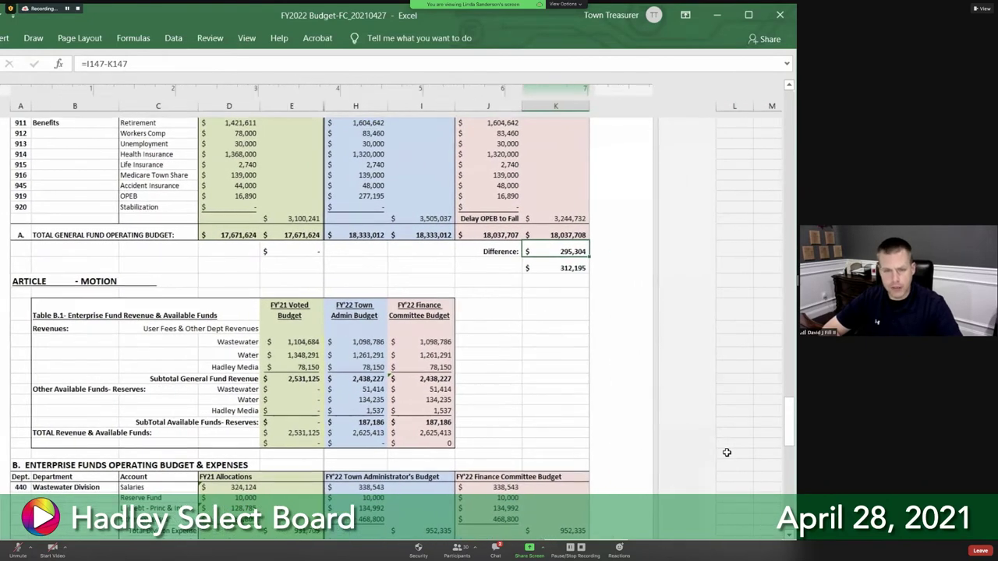
scroll(727, 453, up, 1)
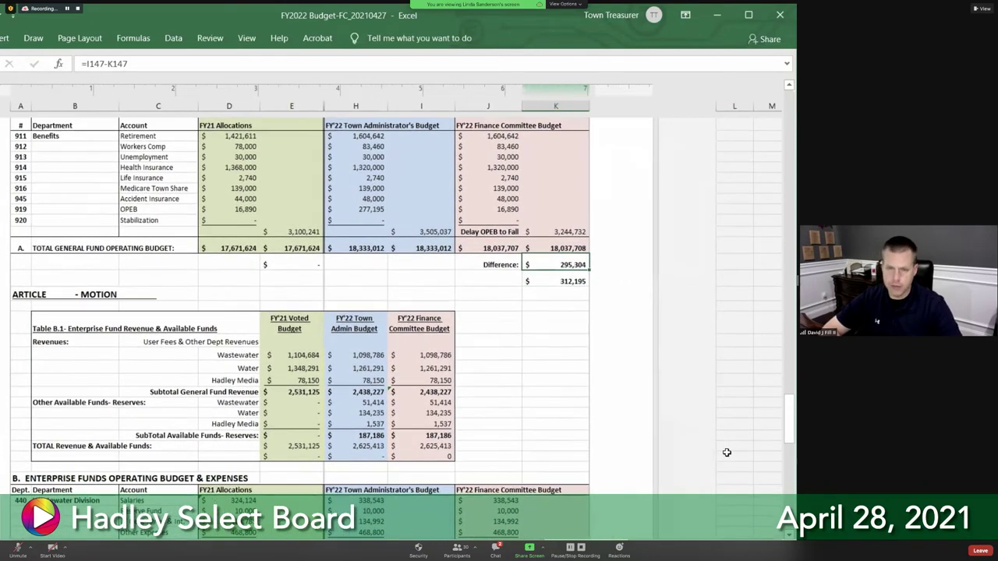
scroll(727, 452, up, 2)
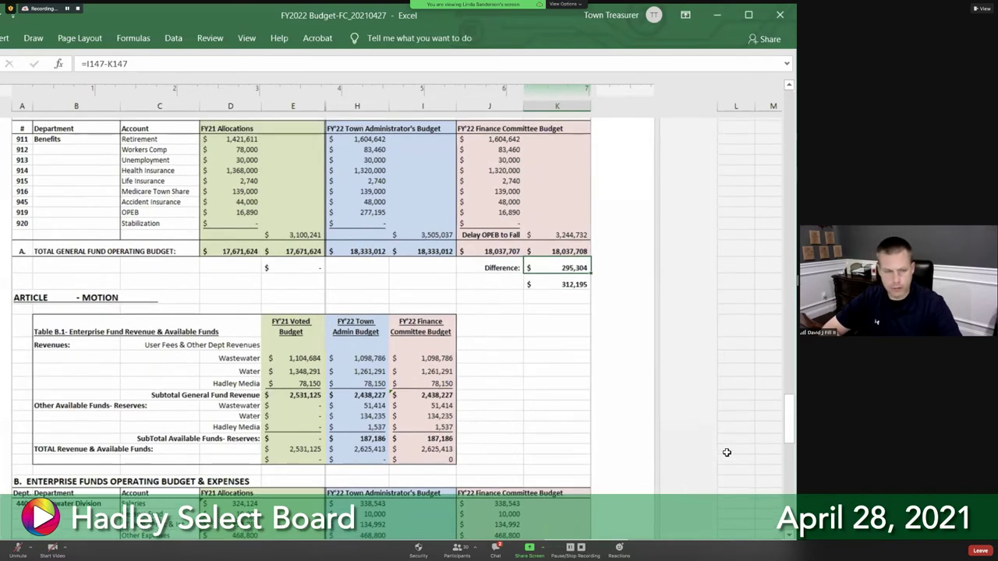
scroll(726, 452, down, 2)
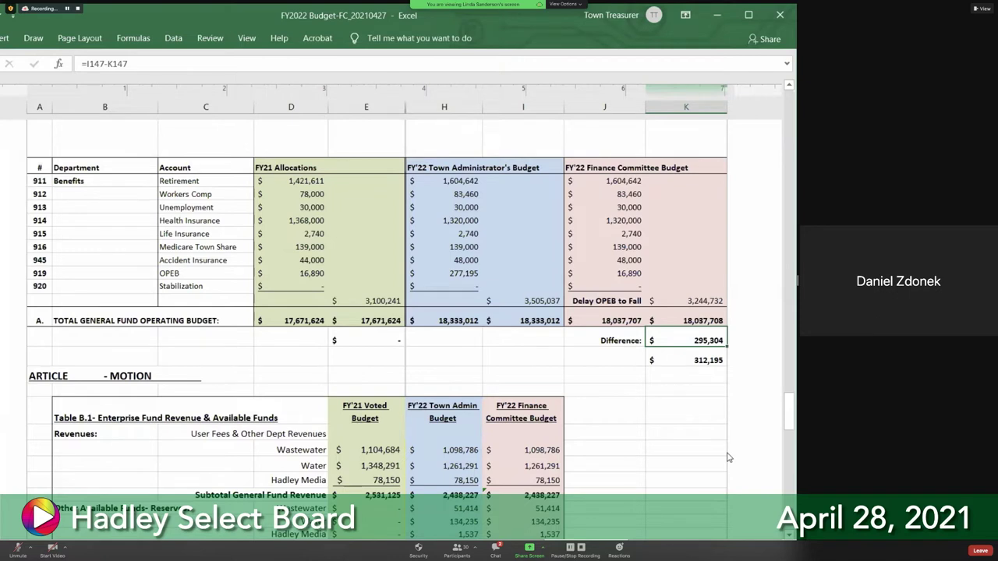
key(Down)
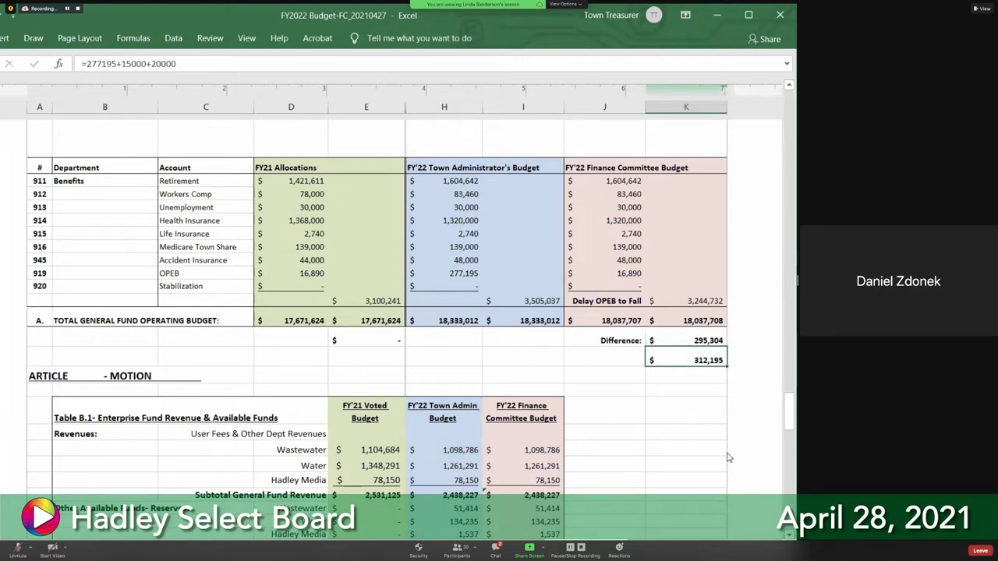
key(Up)
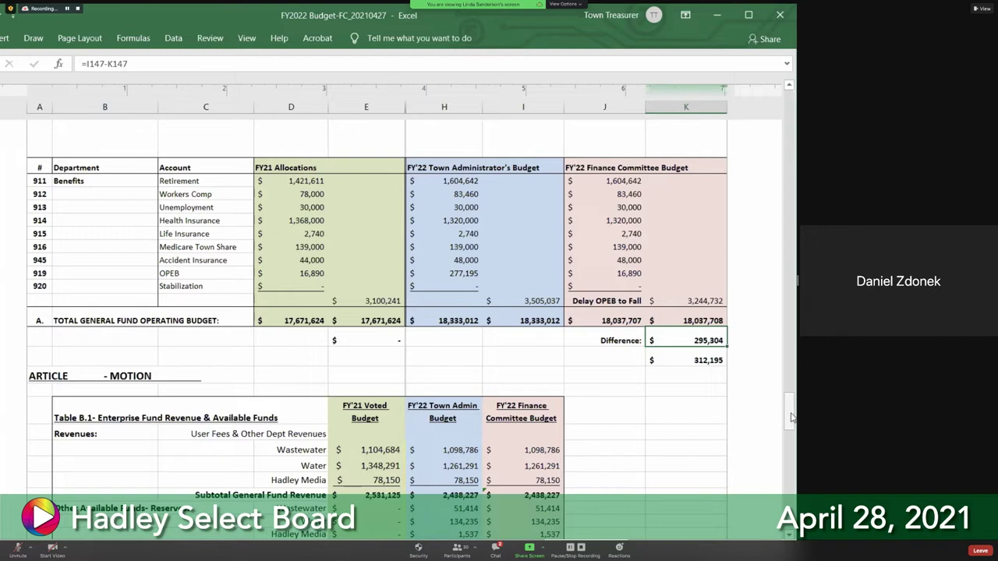
Step: Return to Table A.1 General Fund Revenues & Funding, show it enlarged, and dismiss the meeting chat
drag(791, 417, 791, 418)
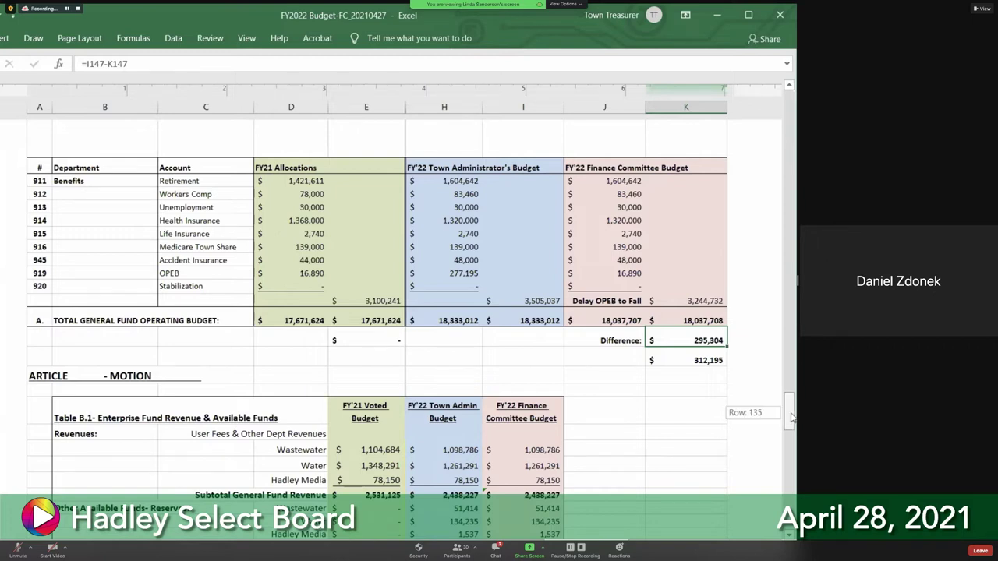
drag(791, 418, 792, 418)
drag(792, 417, 787, 299)
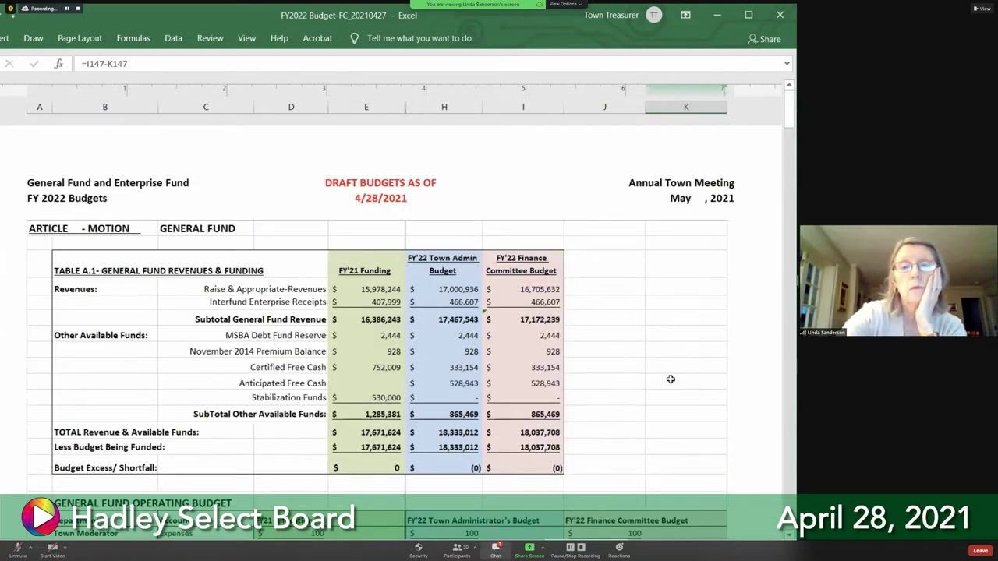
scroll(670, 379, up, 2)
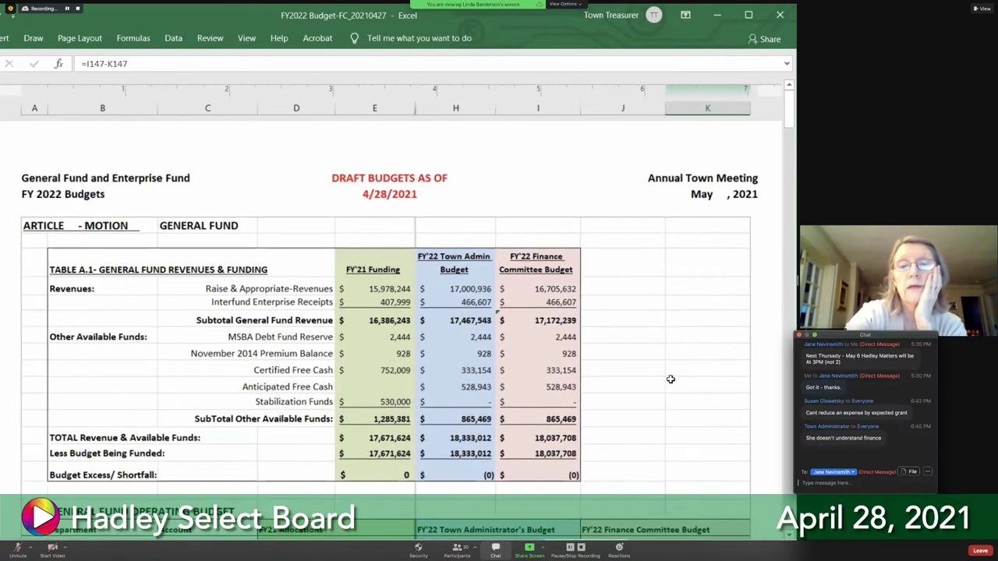
scroll(671, 379, up, 3)
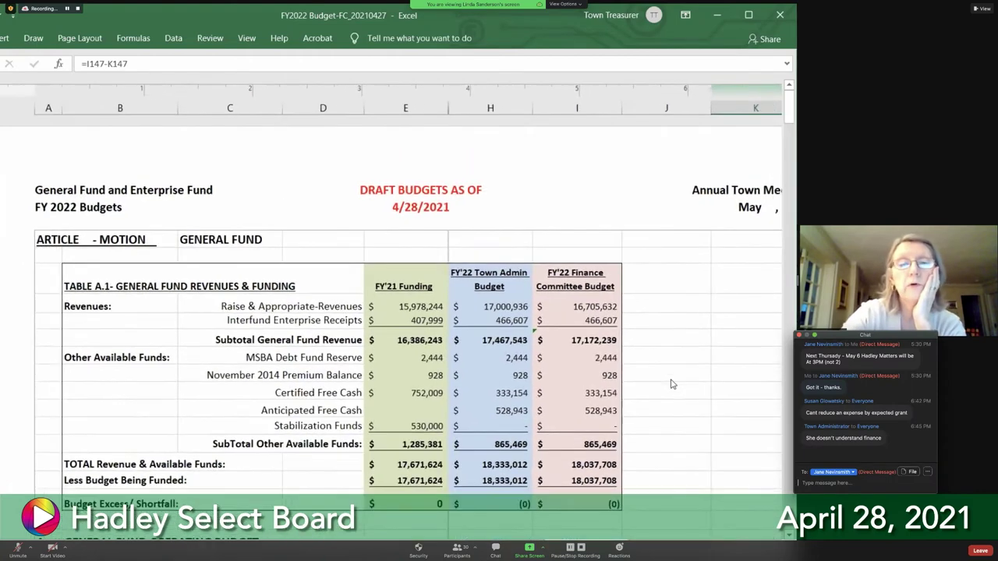
key(super+shift+h)
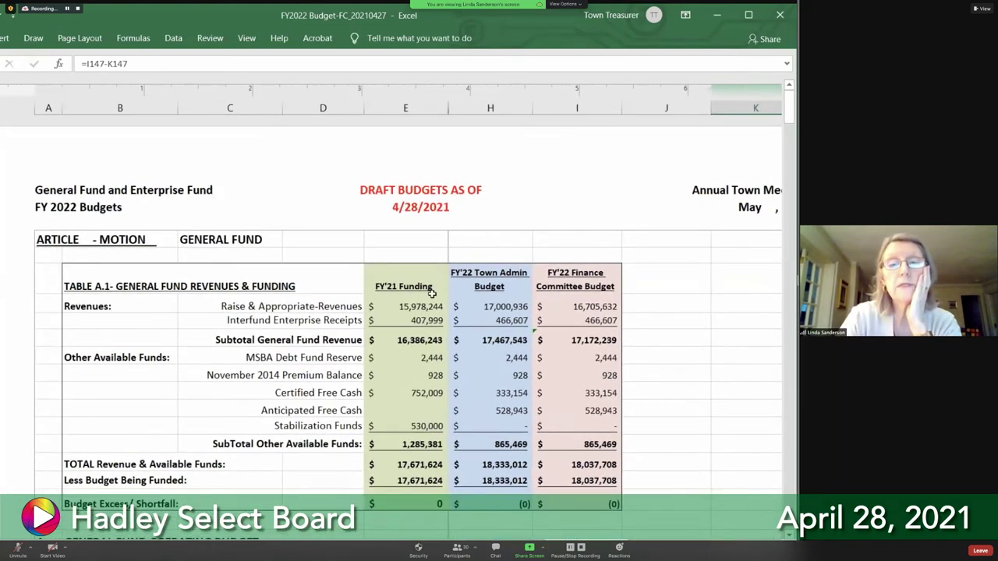
Step: Go through the FY'22 Finance Committee Budget entries in Table A.1 from Raise & Appropriate-Revenues down to Anticipated Free Cash
click(608, 306)
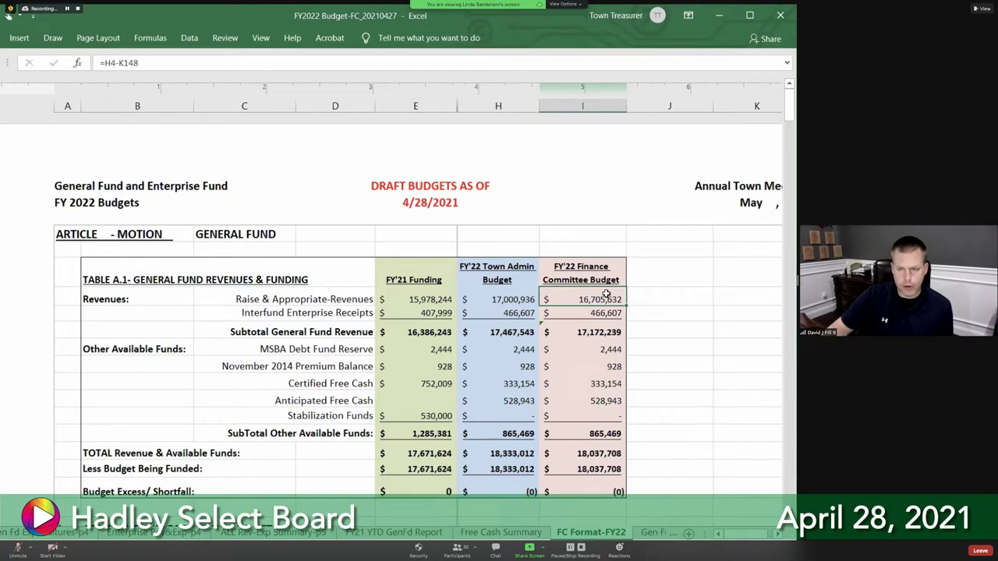
key(Down)
key(Down)
key(Down)
key(Down)
key(Down)
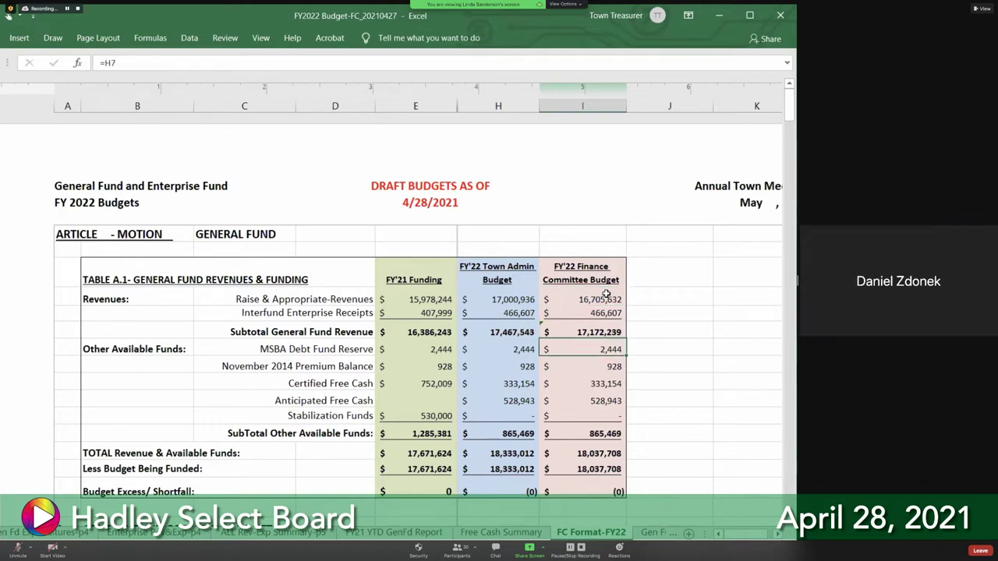
key(Down)
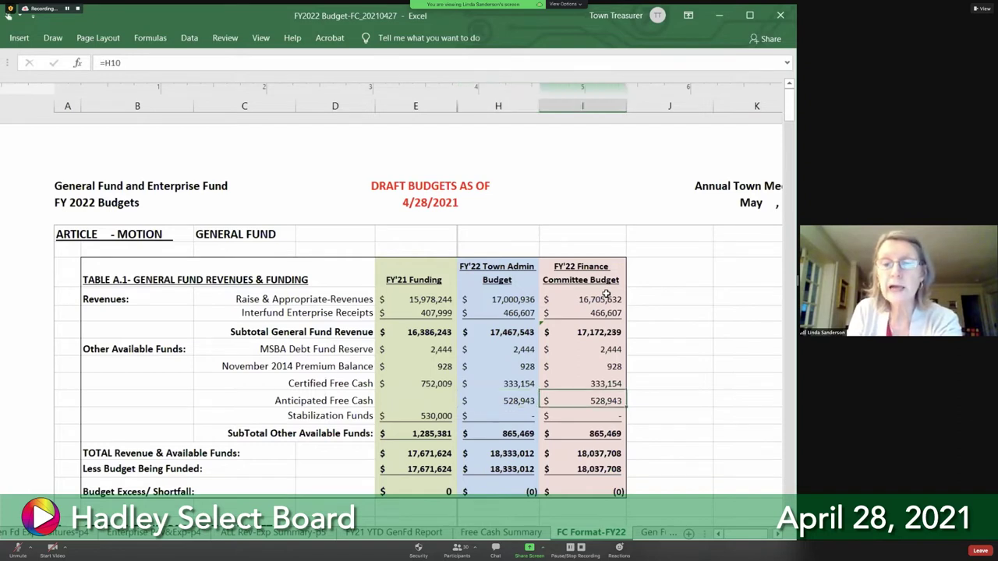
Step: Compare the Town Admin and Finance Committee entries for Raise & Appropriate-Revenues and Certified Free Cash
key(Up)
key(Up)
key(Up)
key(Up)
key(Up)
key(Up)
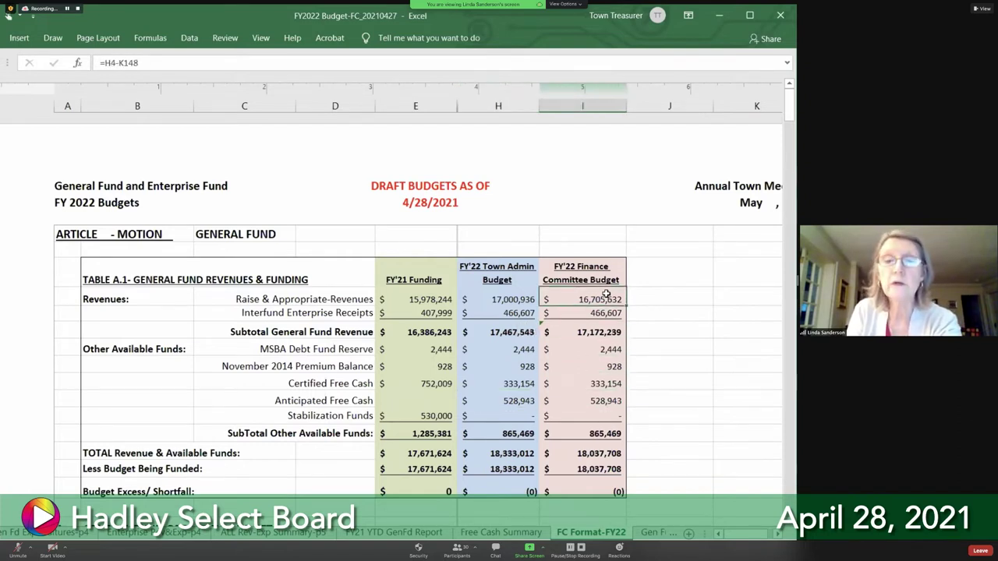
key(Left)
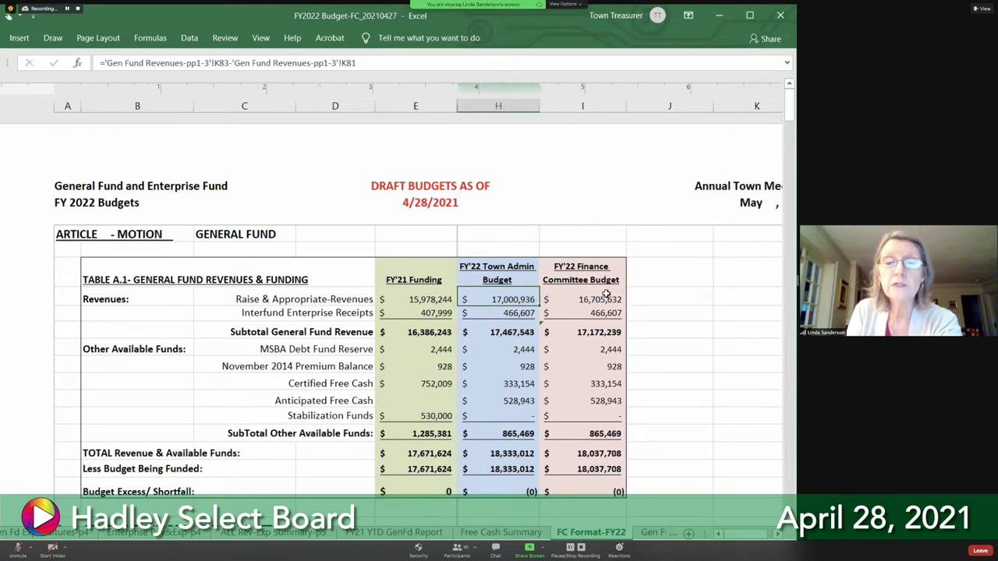
key(Down)
key(Down)
key(Down)
key(Down)
key(Down)
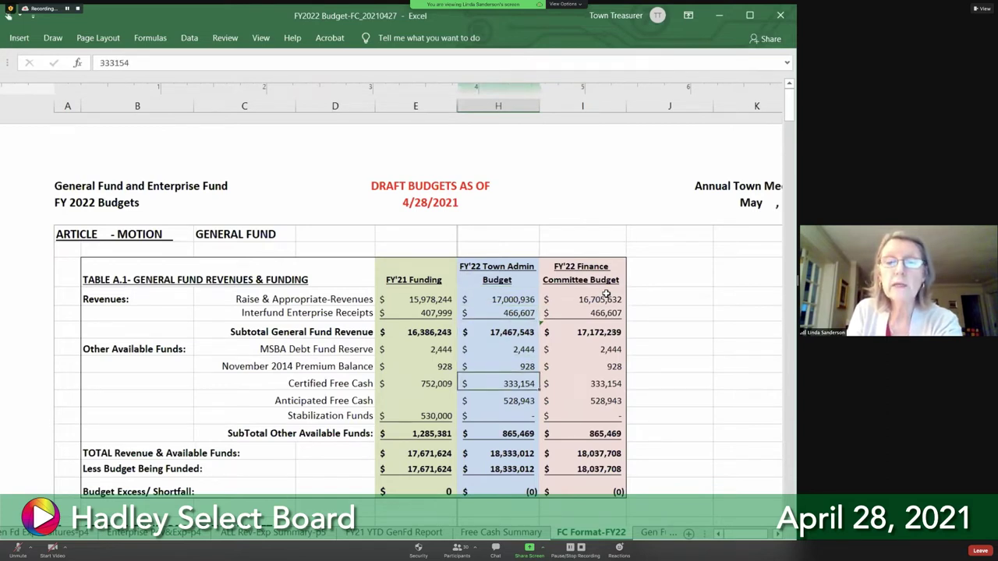
key(Right)
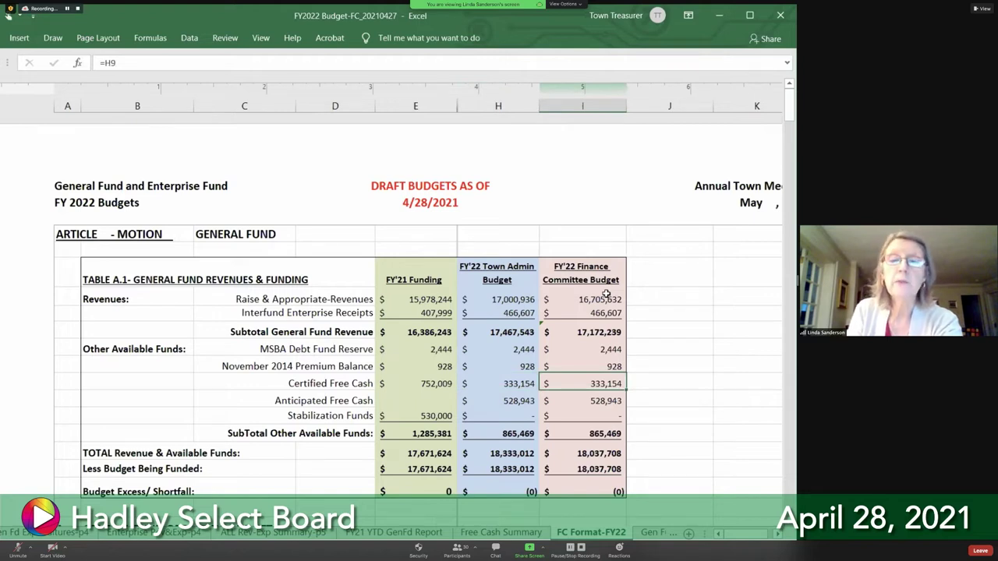
Step: Examine the Anticipated Free Cash entries in the Town Admin and Finance Committee columns of Table A.1
key(Down)
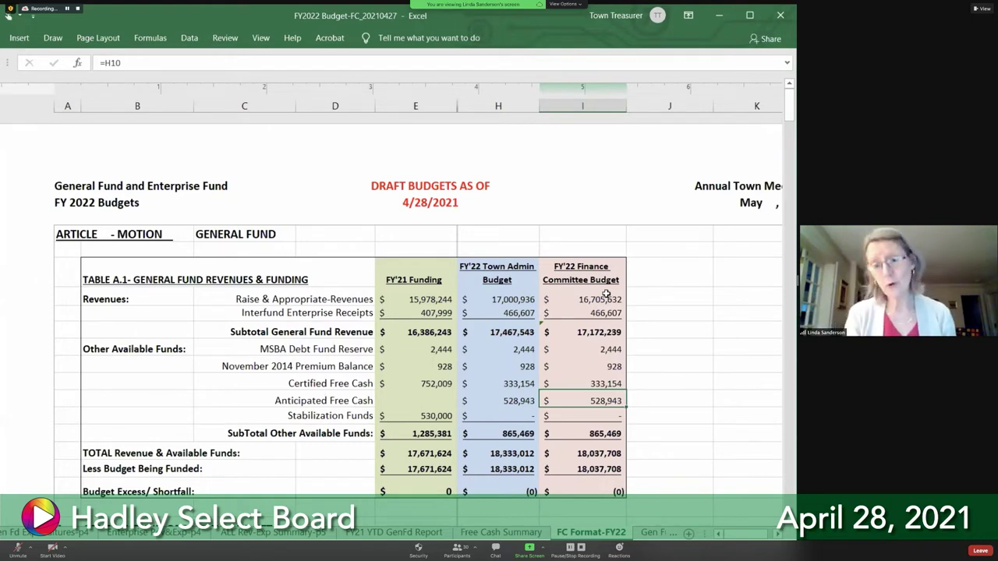
key(Right)
key(Left)
key(Left)
key(Right)
key(Right)
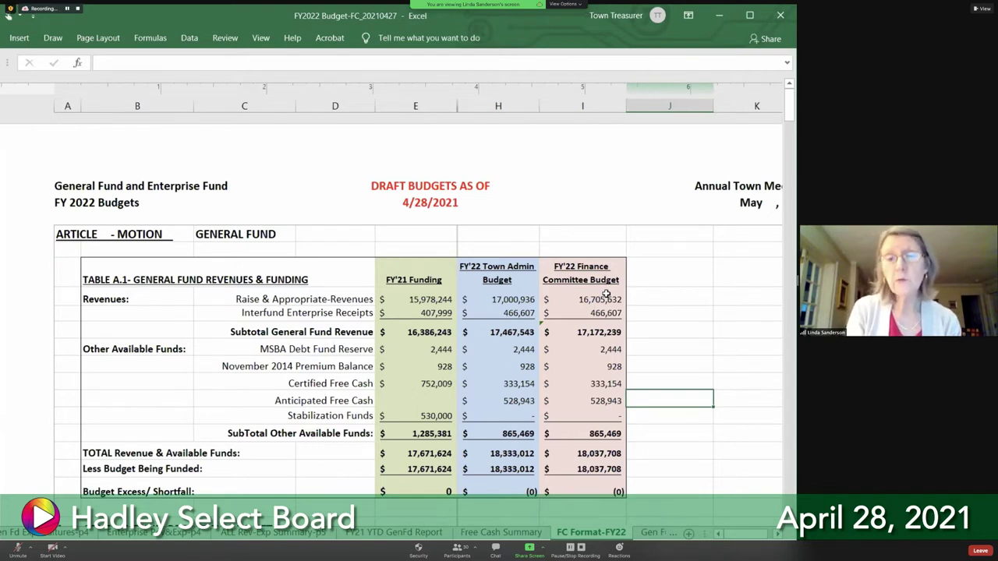
key(Left)
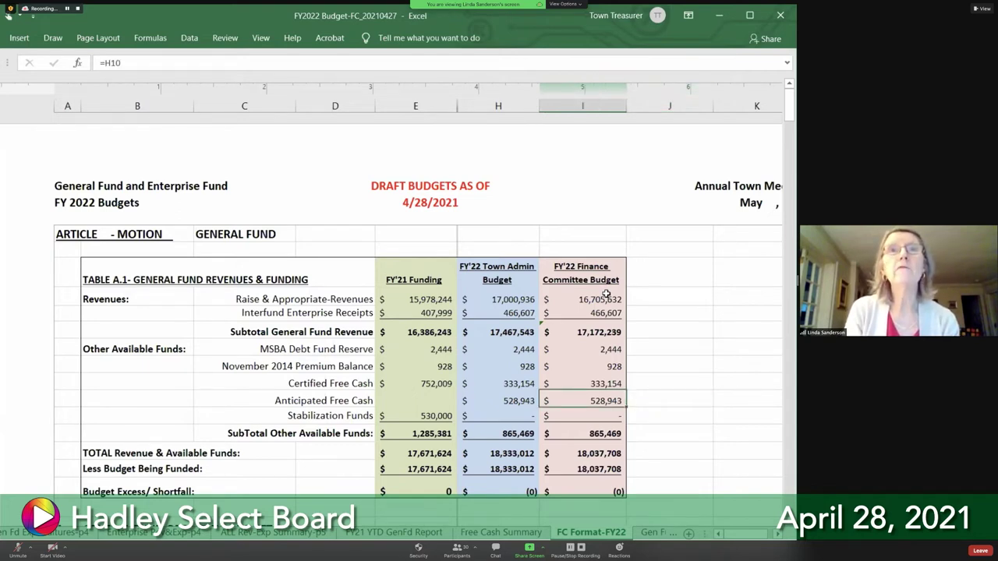
key(Right)
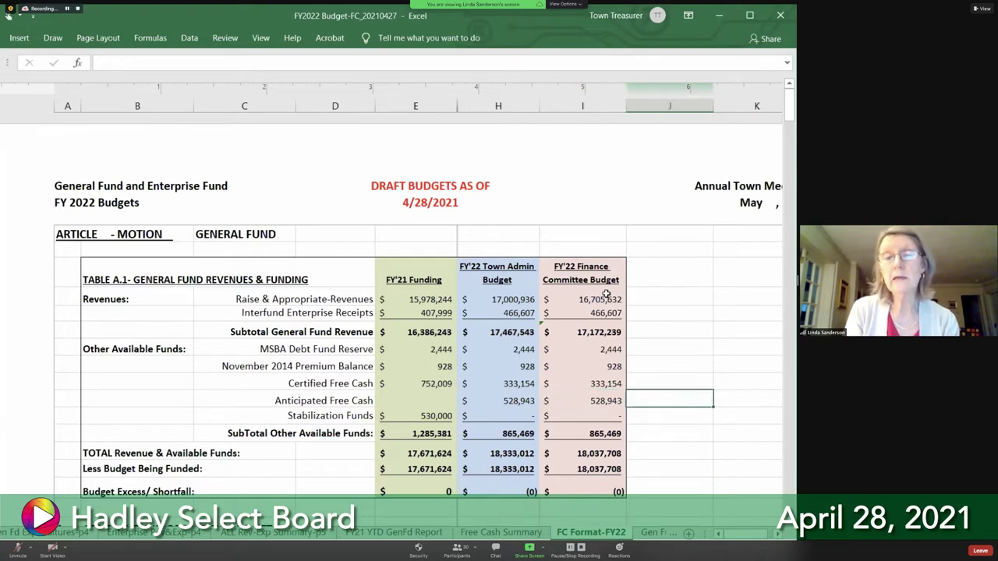
key(Left)
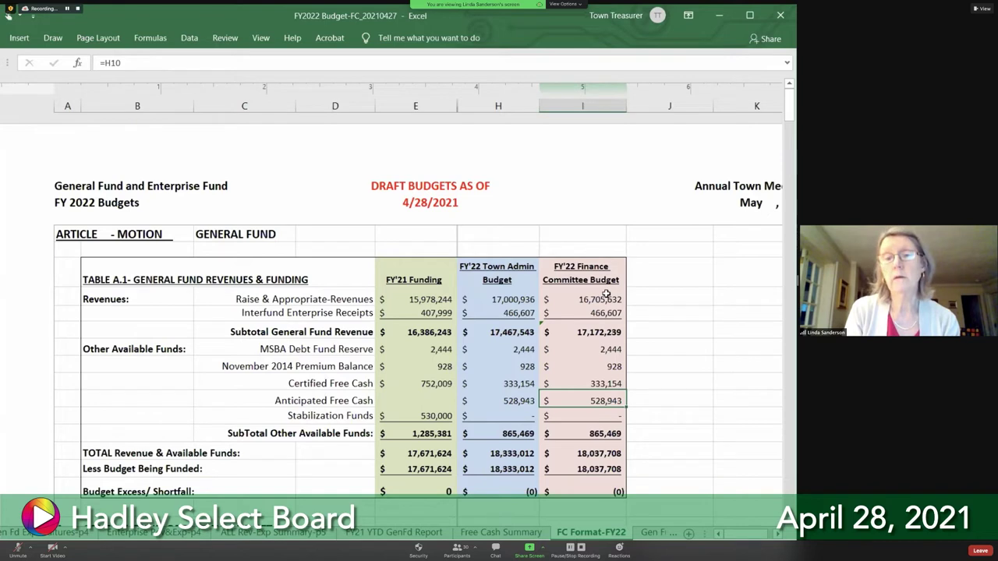
key(Right)
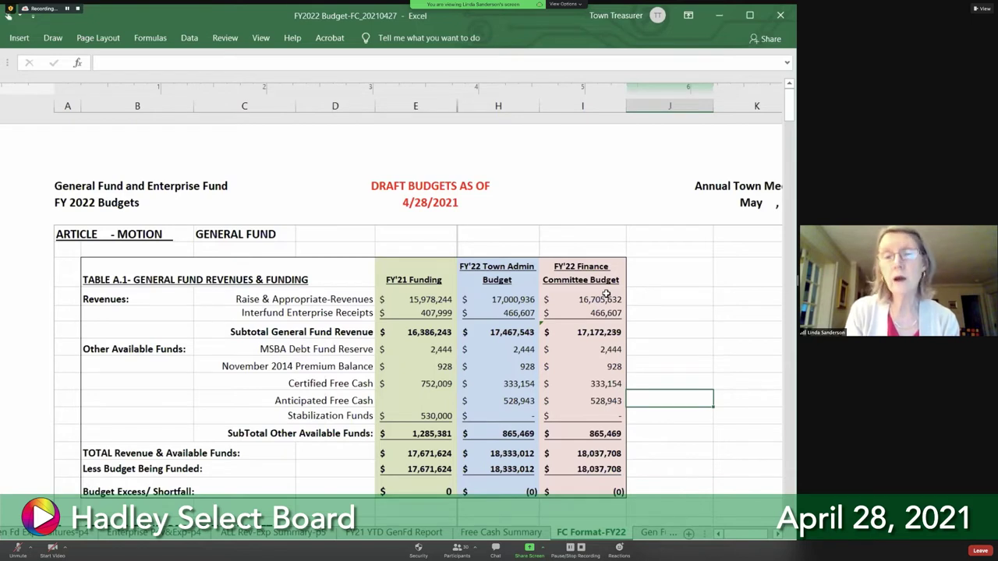
key(Left)
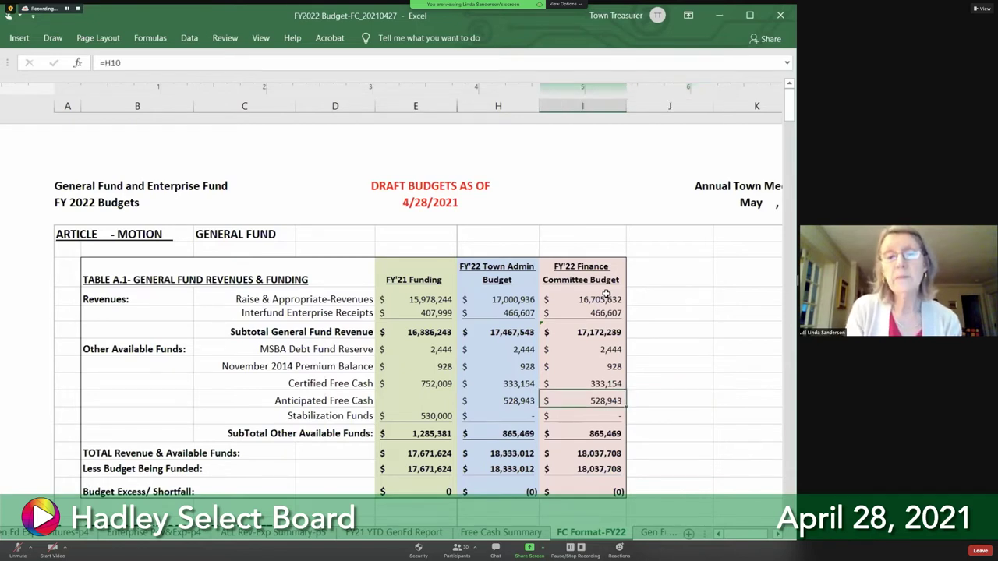
key(Right)
key(Left)
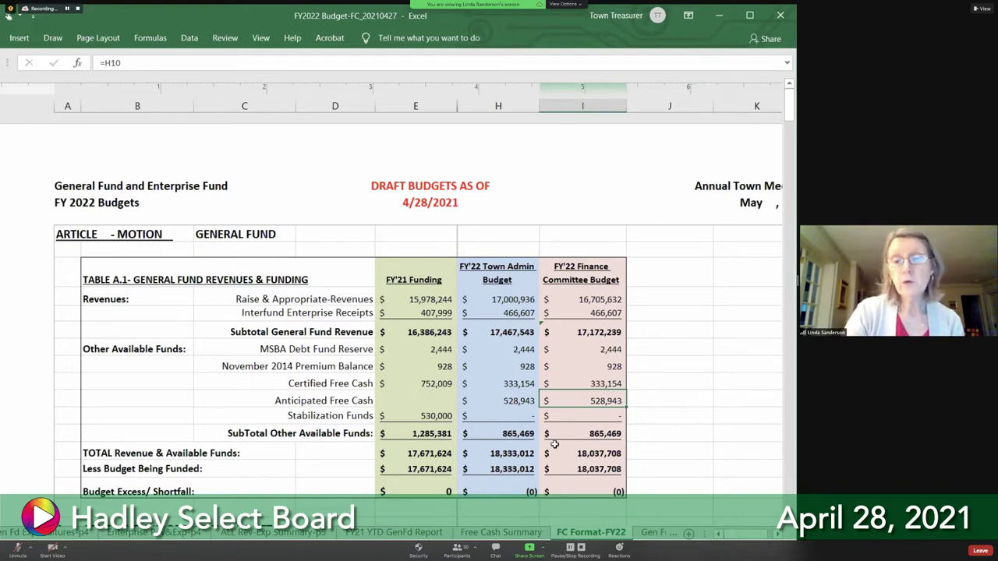
Step: In the Gen Fund Revenues-pp1-3 sheet, examine Rooms Excise under Local Receipts for FY 2019 actual, FY 2021 projected and received, and FY 2022 projected
click(652, 532)
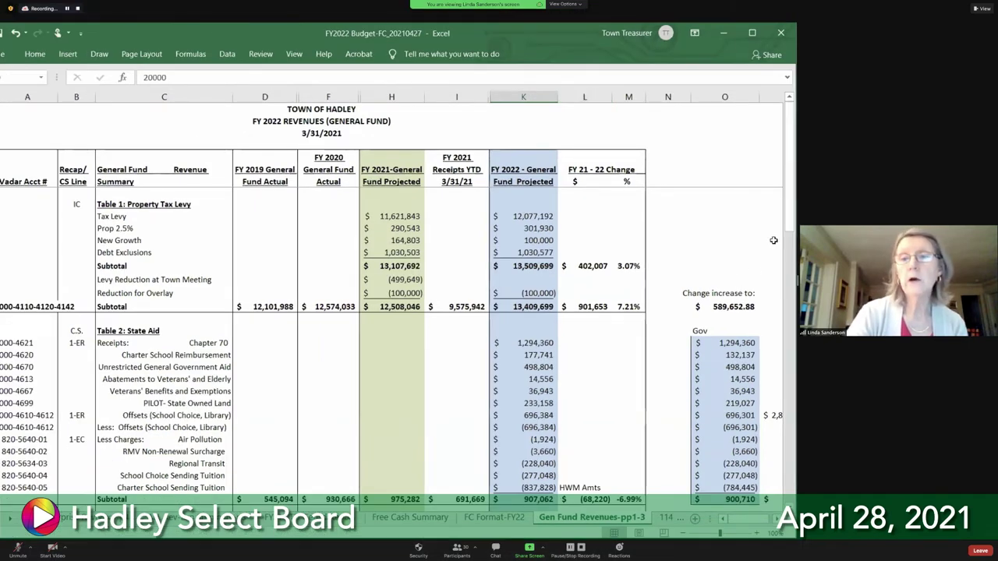
drag(789, 203, 782, 320)
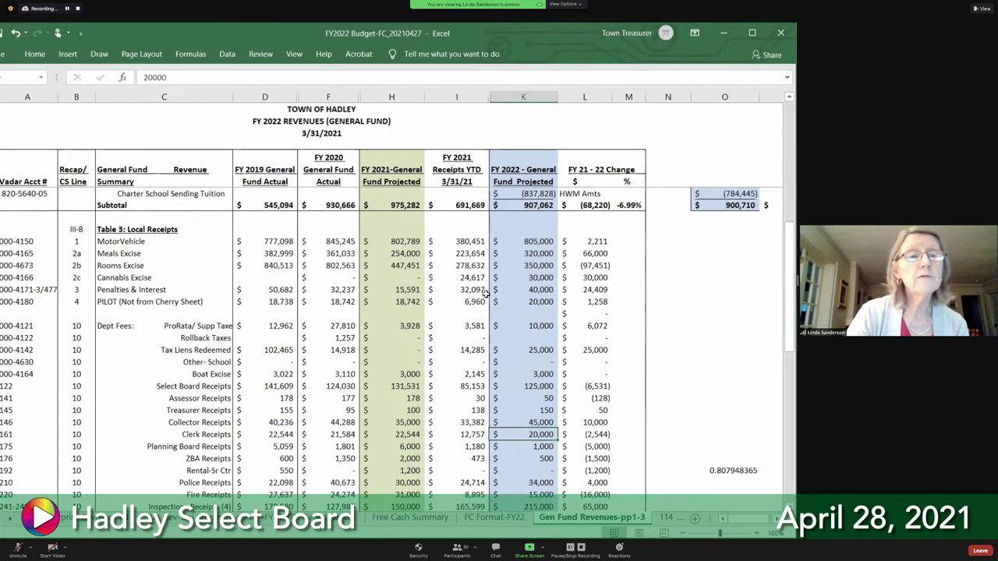
click(280, 269)
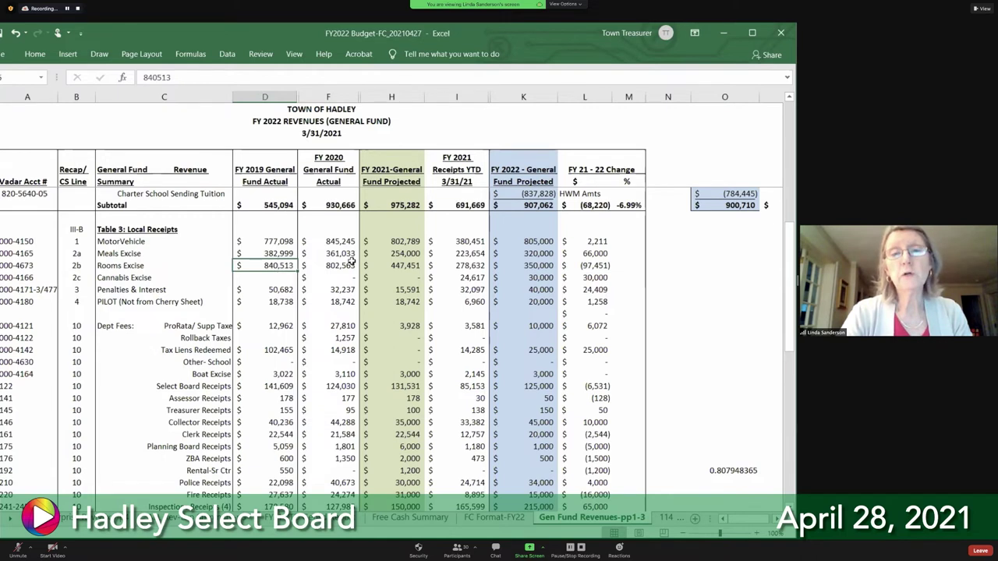
click(411, 266)
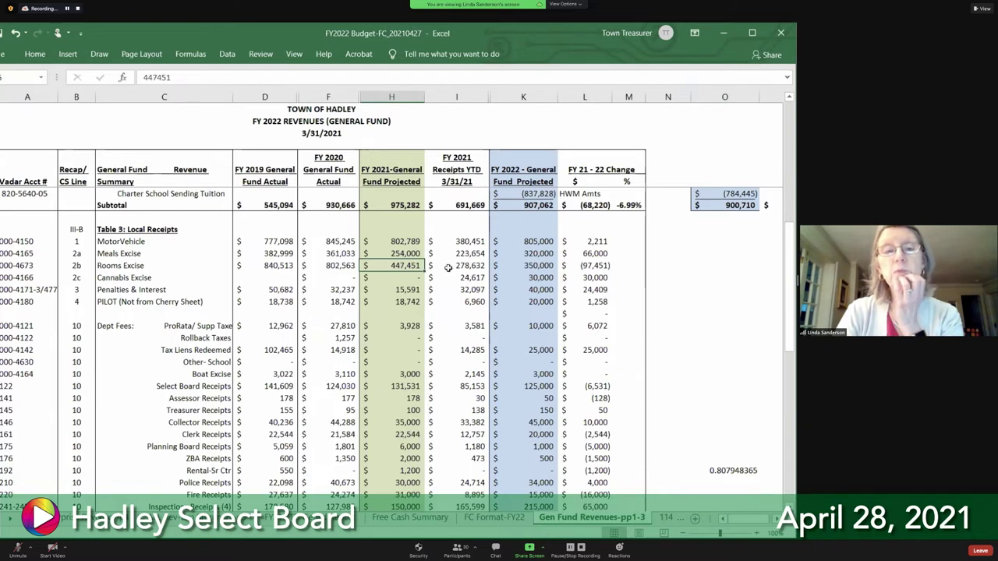
click(550, 270)
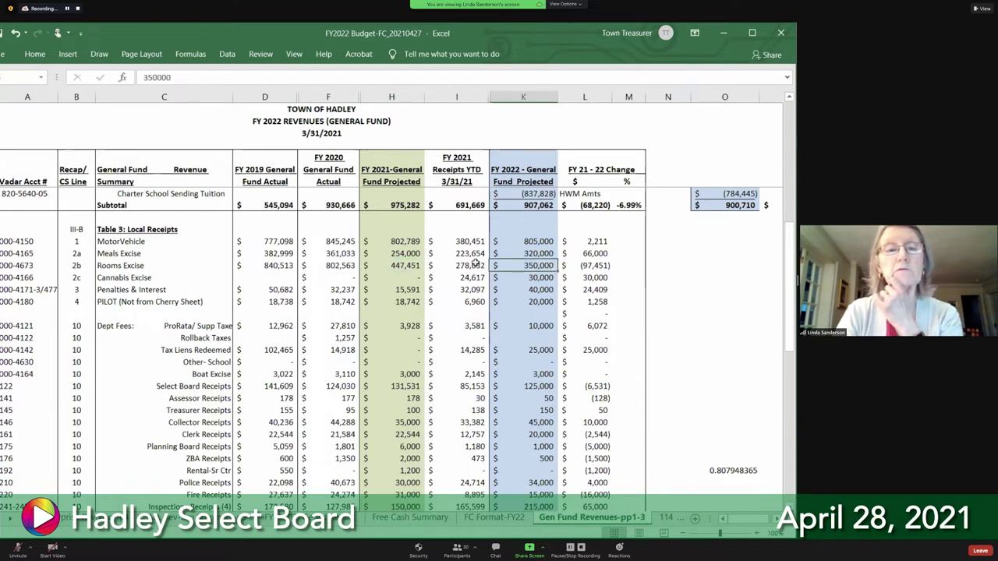
click(278, 269)
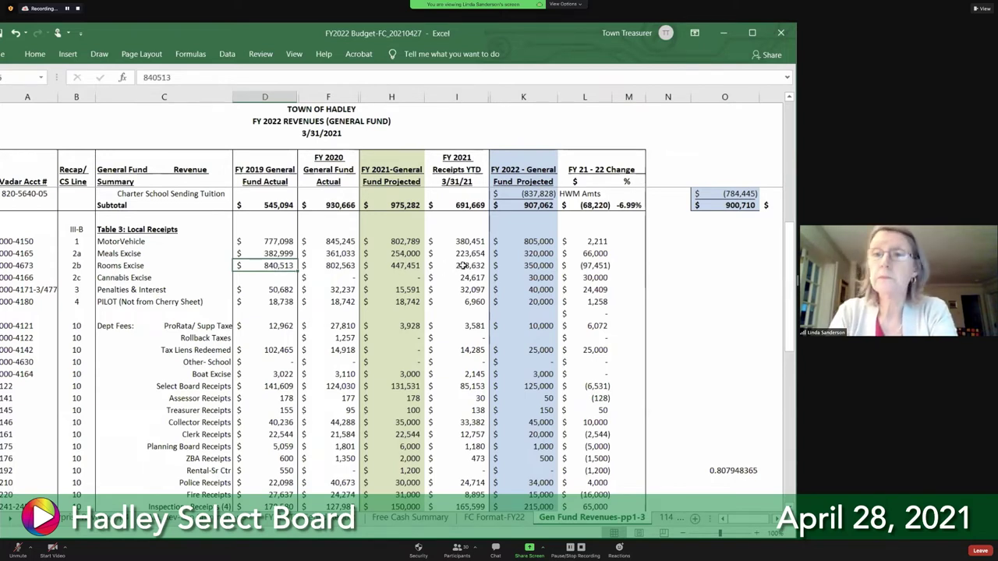
click(460, 265)
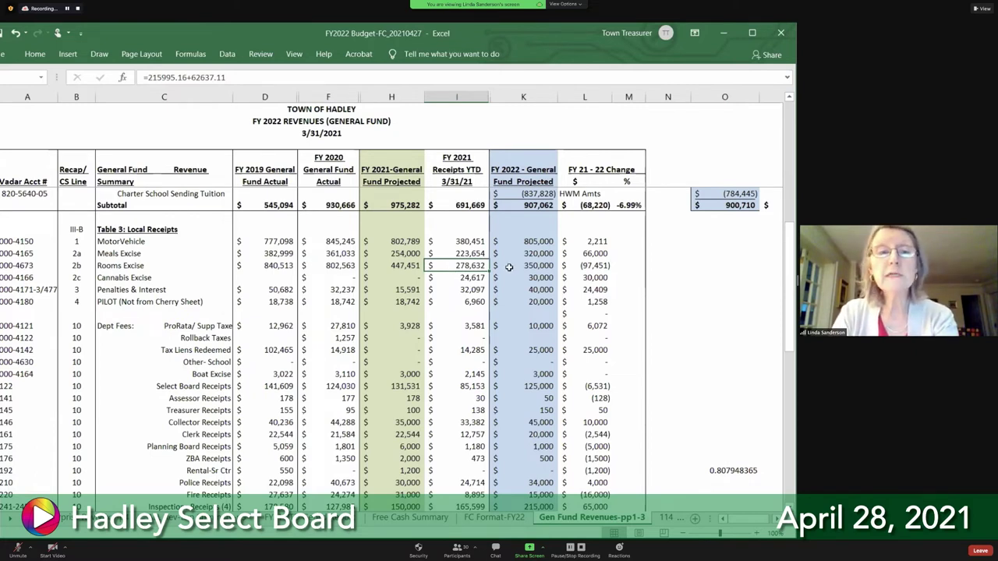
Step: Compare the Rooms Excise FY 2019 actual with its FY 2022 projection, and return to the FC Format-FY22 sheet
click(273, 266)
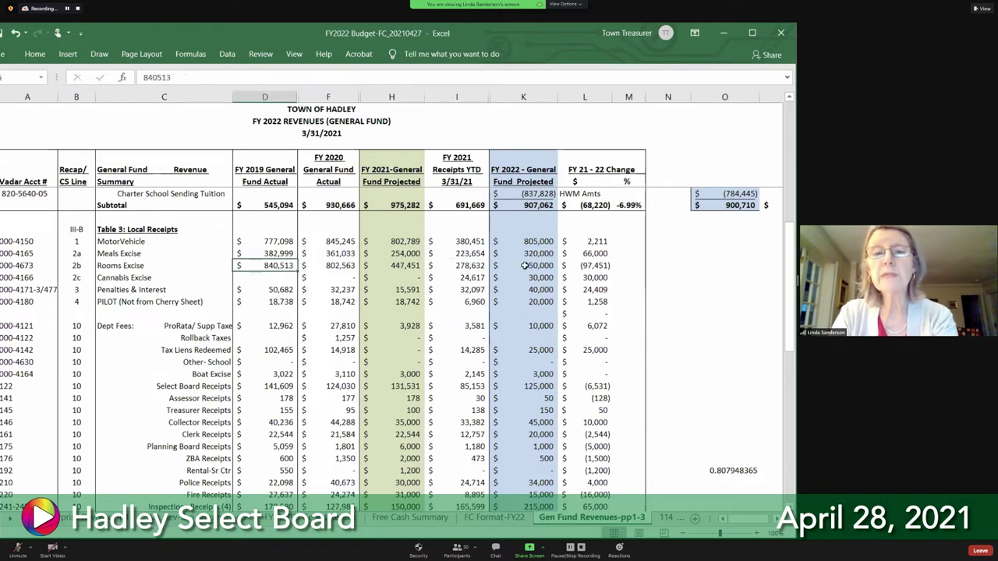
click(524, 266)
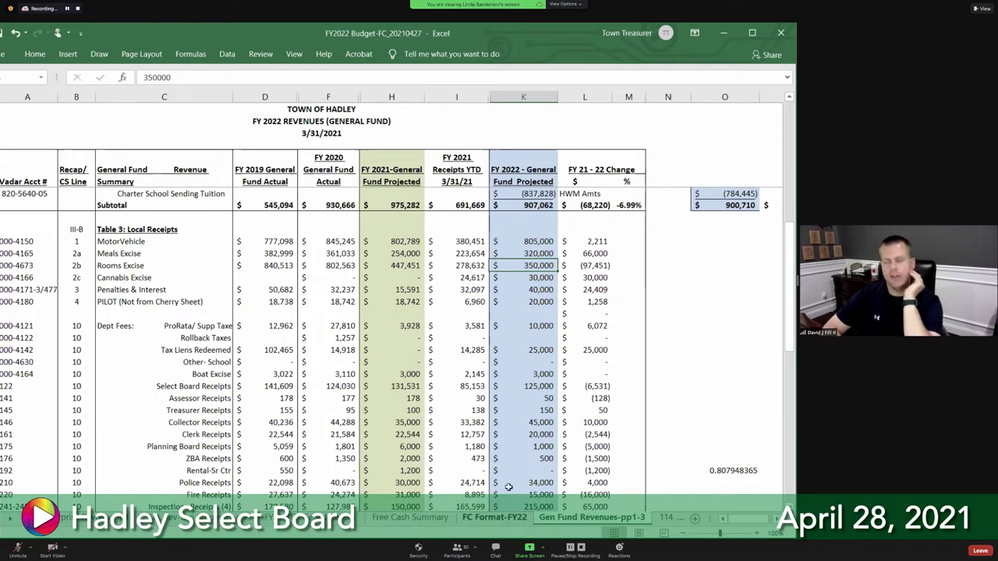
click(505, 520)
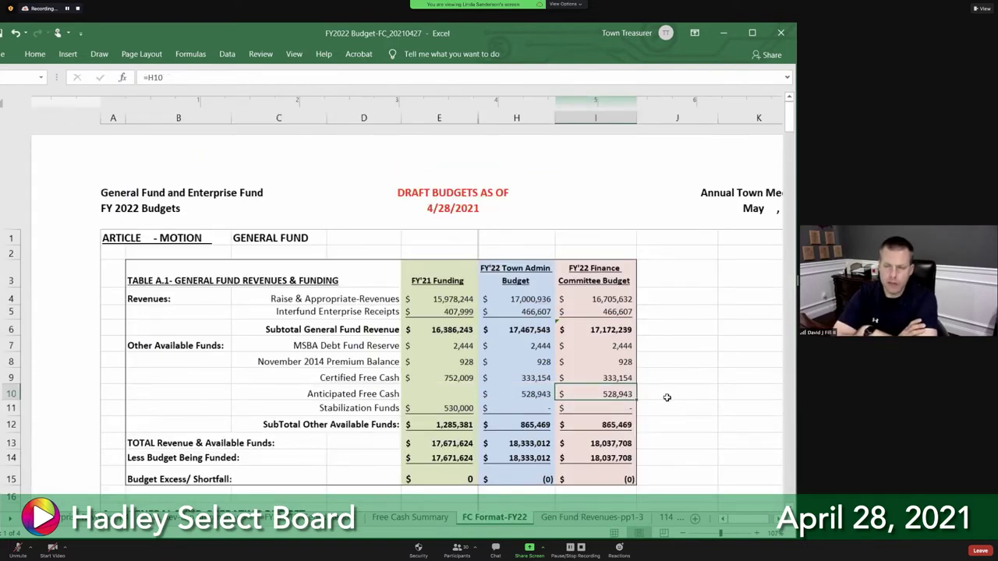
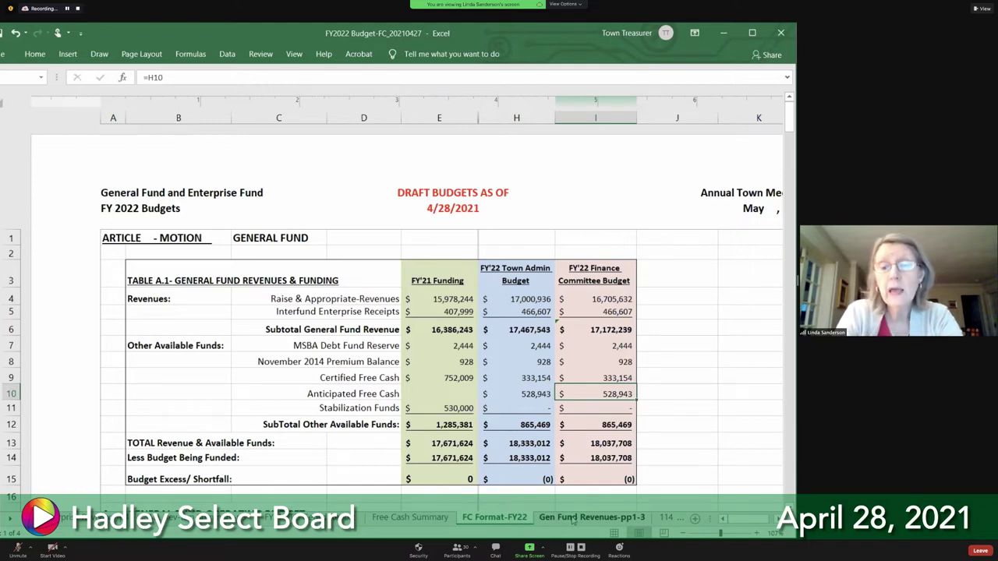
Step: In the Gen Fund Revenues-pp1-3 sheet, examine the Meals Excise line and the Fire Receipts collected year to date in FY 2021
click(573, 520)
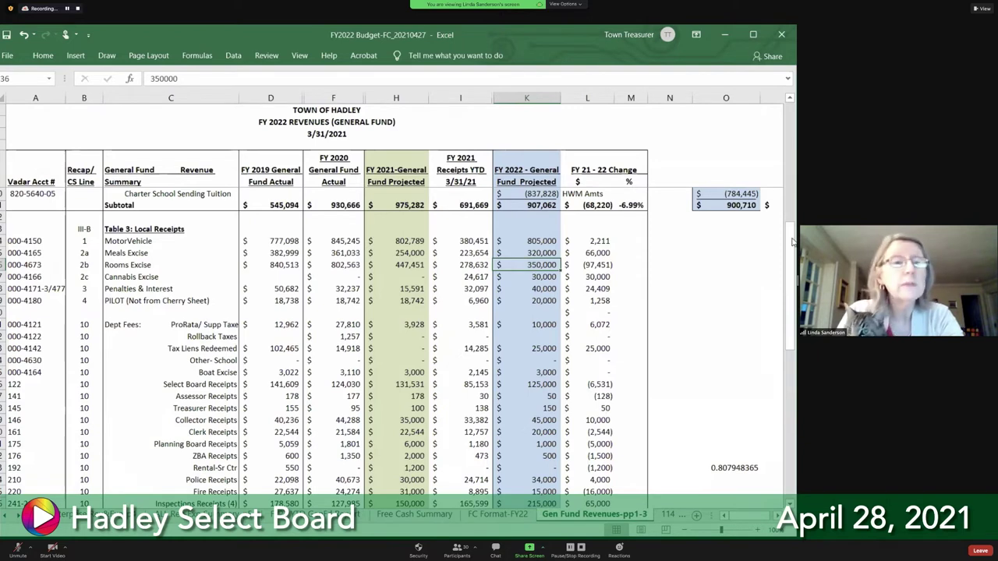
click(139, 256)
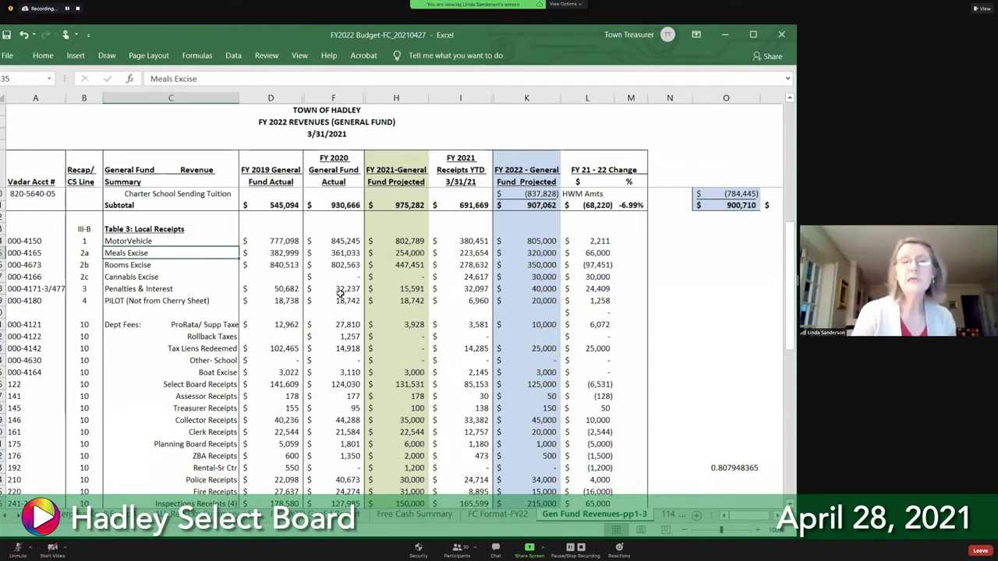
drag(789, 315, 785, 372)
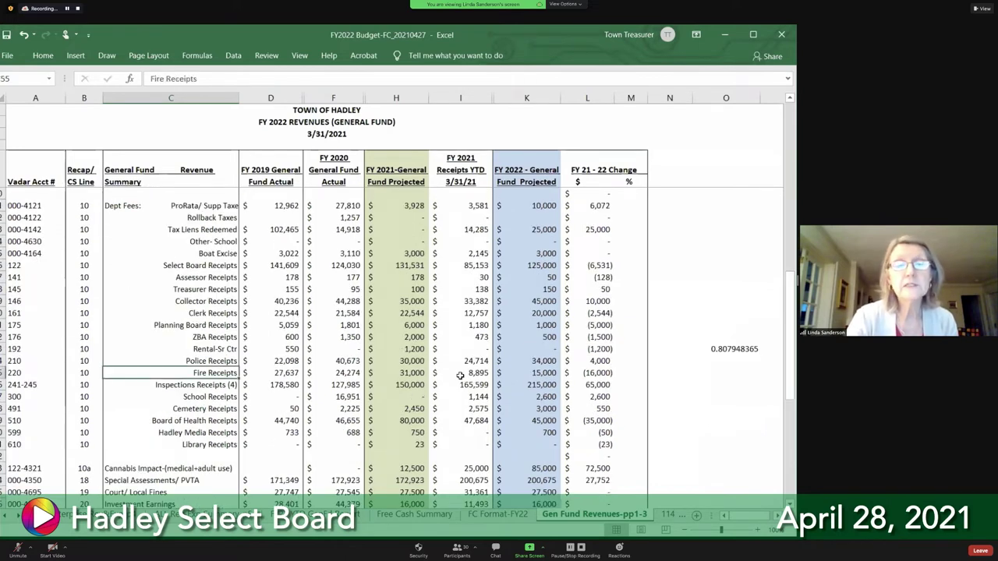
click(456, 374)
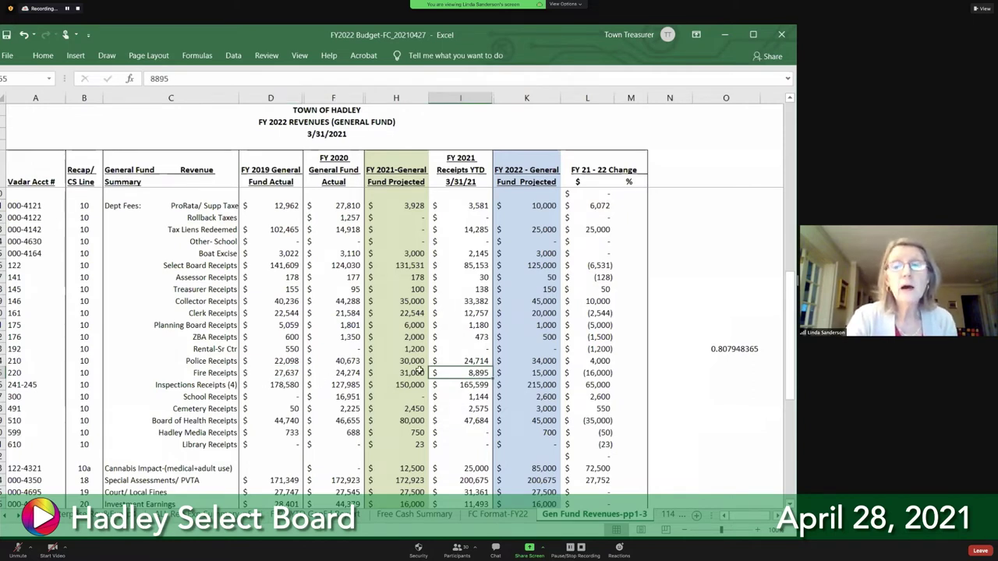
Step: Examine Inspections Receipts for FY 2019 actual and FY 2021 year to date, and the FY 2022 projections around Fire Receipts
click(279, 382)
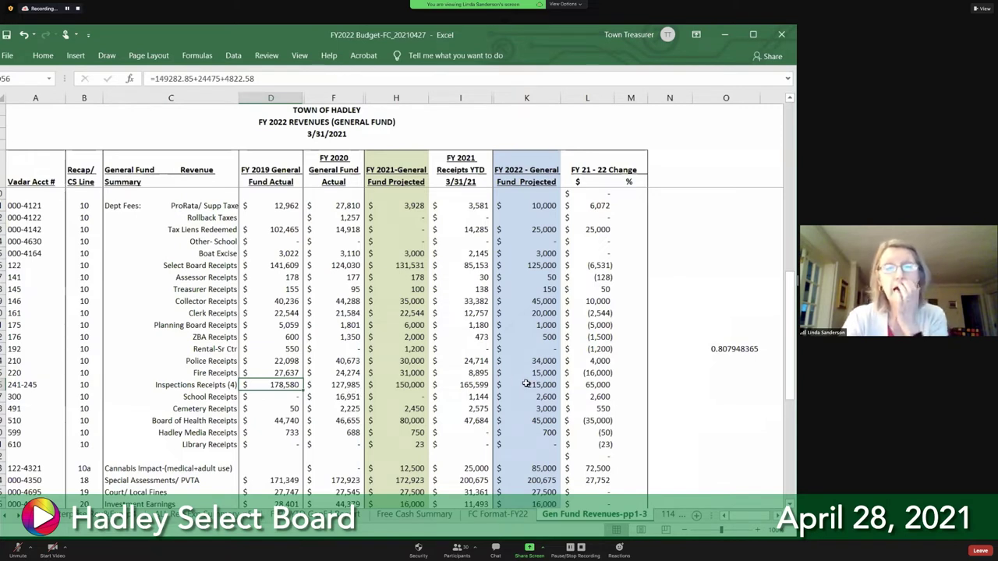
click(473, 387)
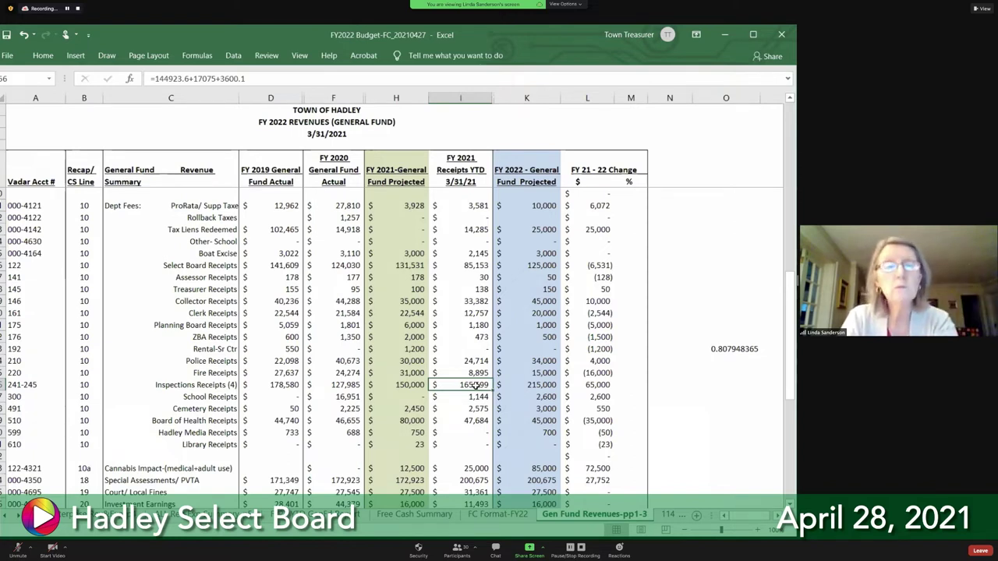
click(552, 399)
key(Up)
key(Up)
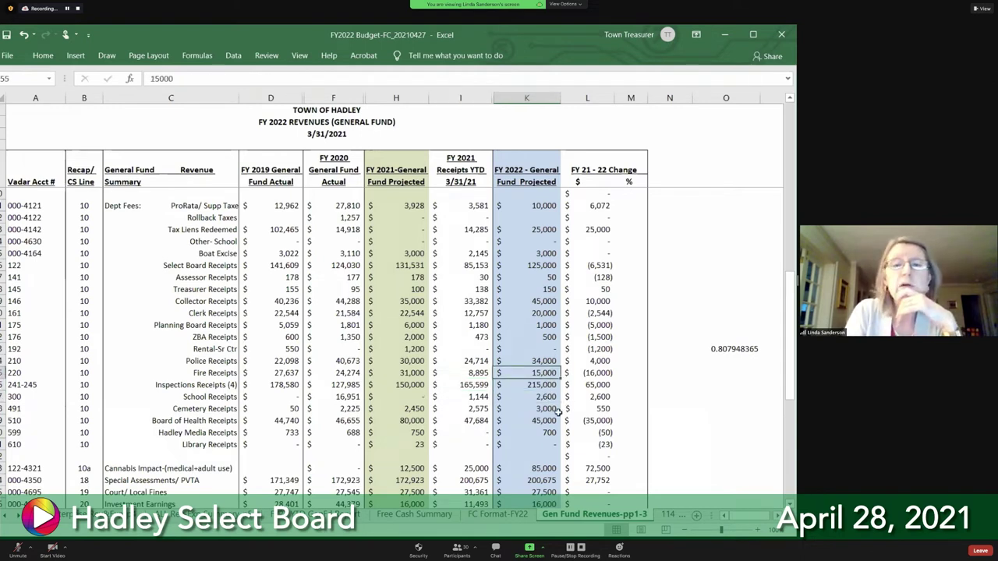
Step: Compare the FY 2022 projections for Select Board Receipts and Clerk Receipts with their FY 2019 actuals
click(483, 267)
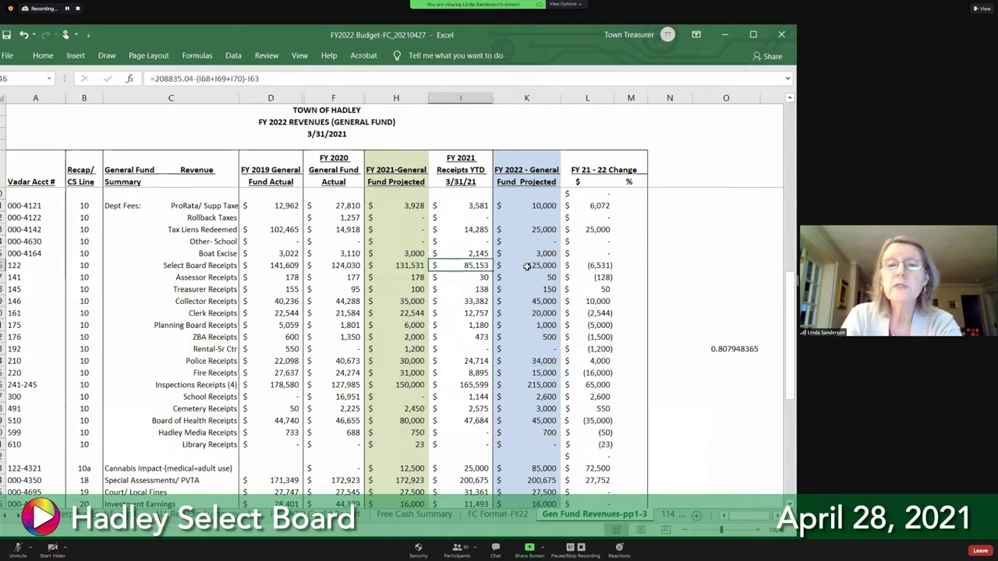
click(528, 267)
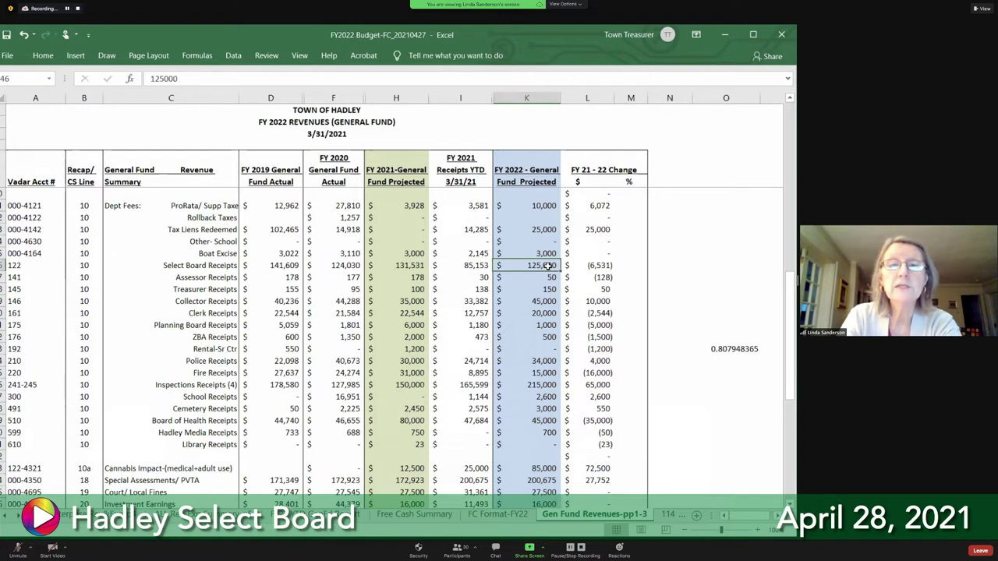
click(292, 267)
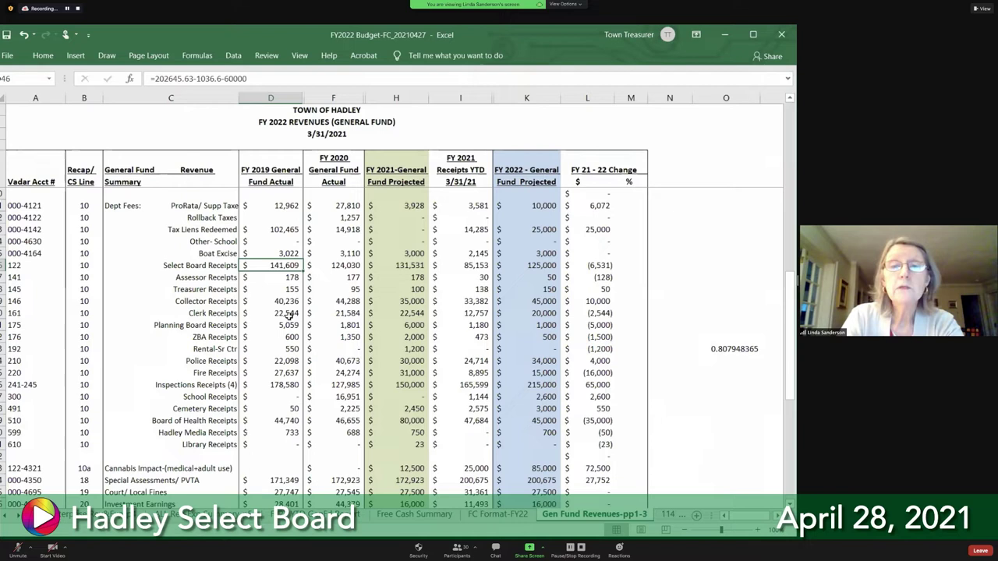
click(287, 314)
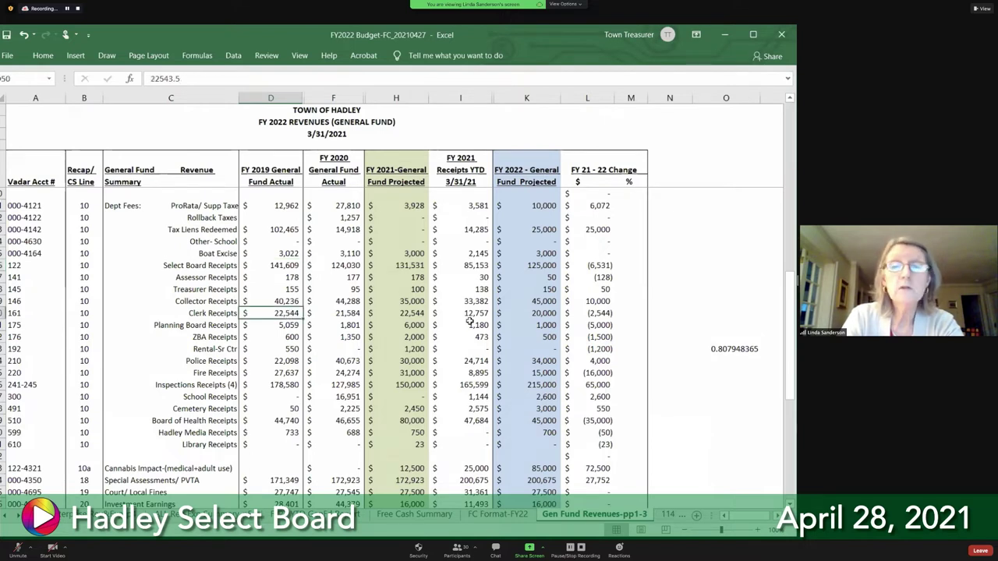
click(551, 315)
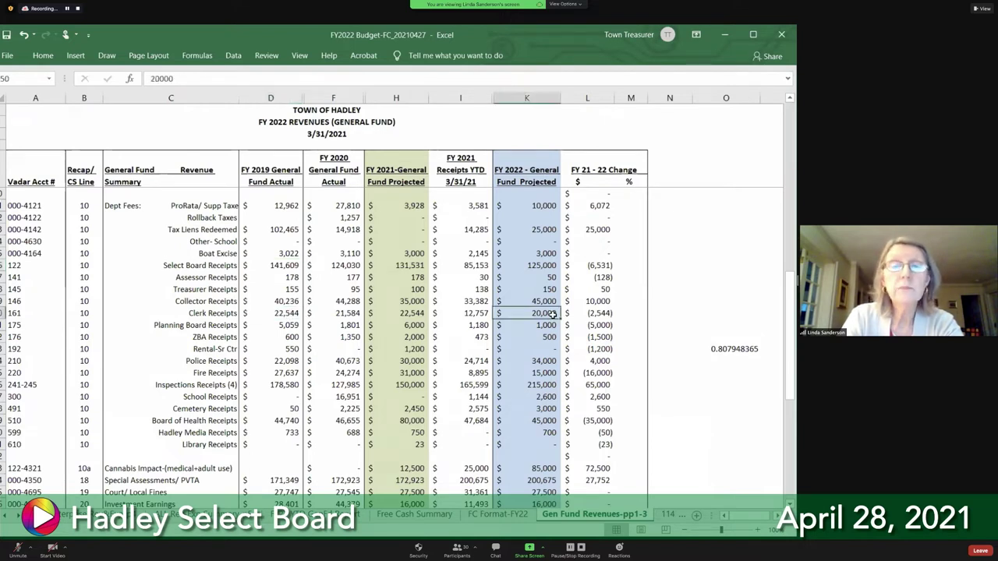
click(284, 316)
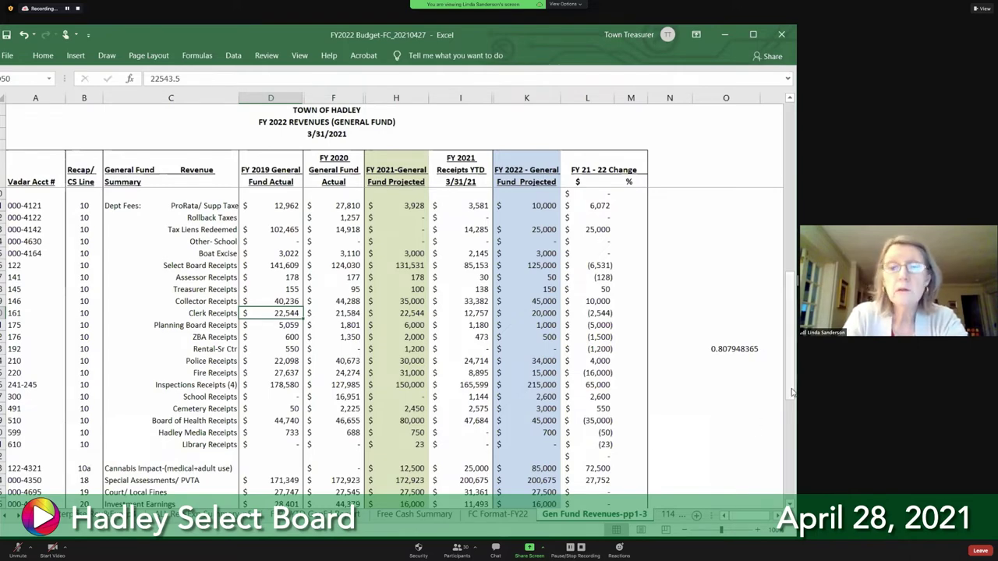
Step: Examine the FY 2022 projection for Cannabis Impact (medical + adult use) under Local Receipts
scroll(793, 446, down, 4)
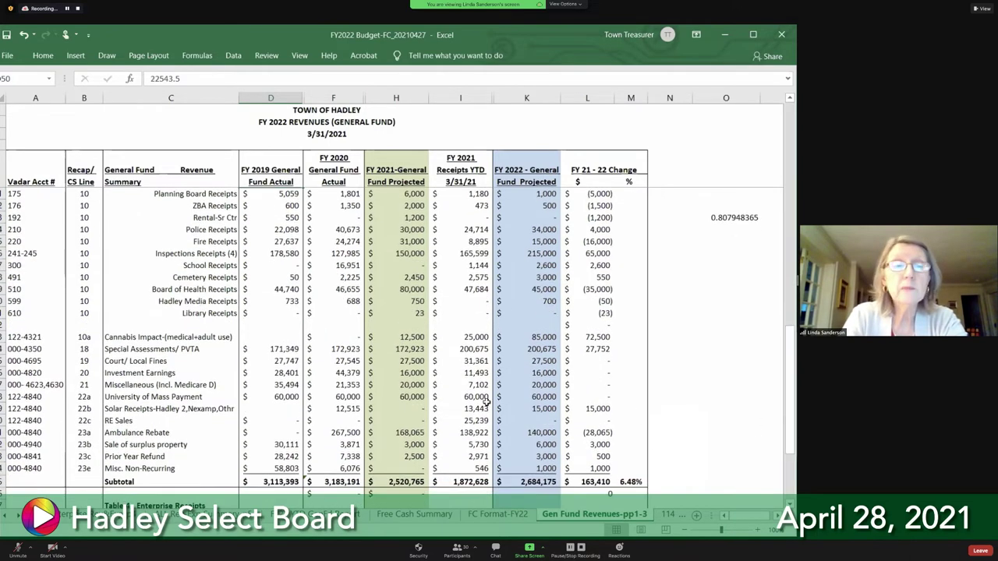
click(203, 347)
click(546, 336)
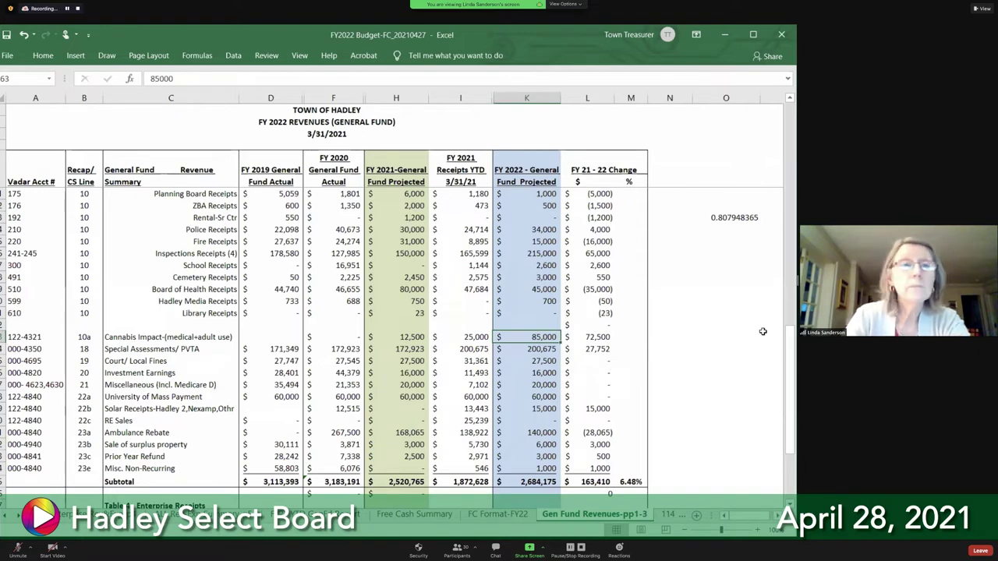
drag(789, 335, 792, 279)
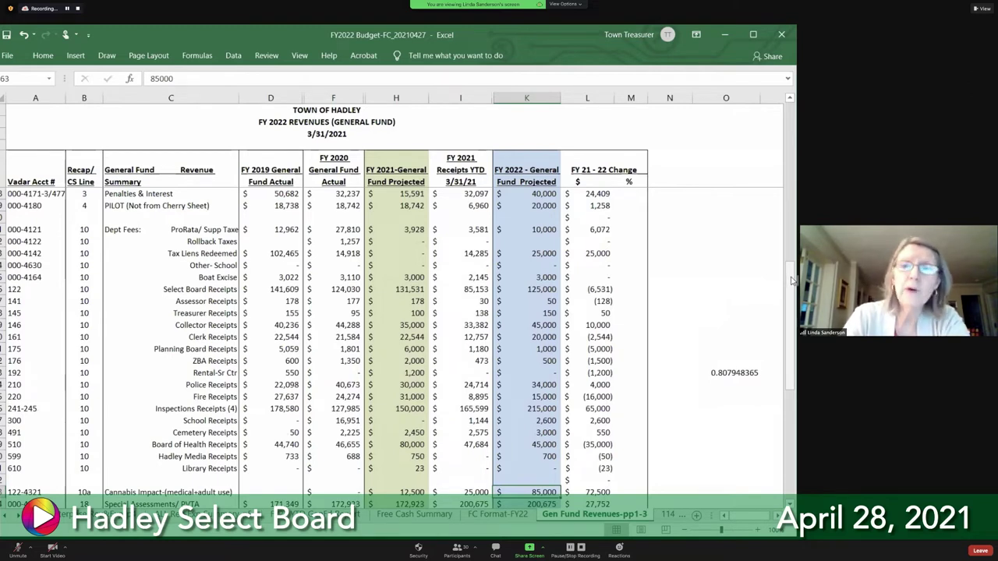
drag(792, 280, 792, 295)
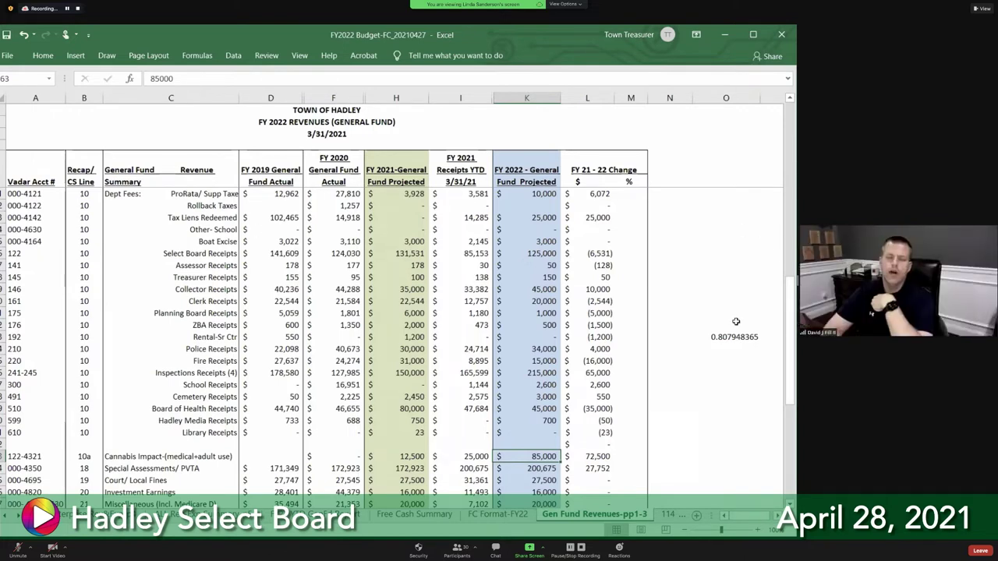
drag(789, 332, 789, 332)
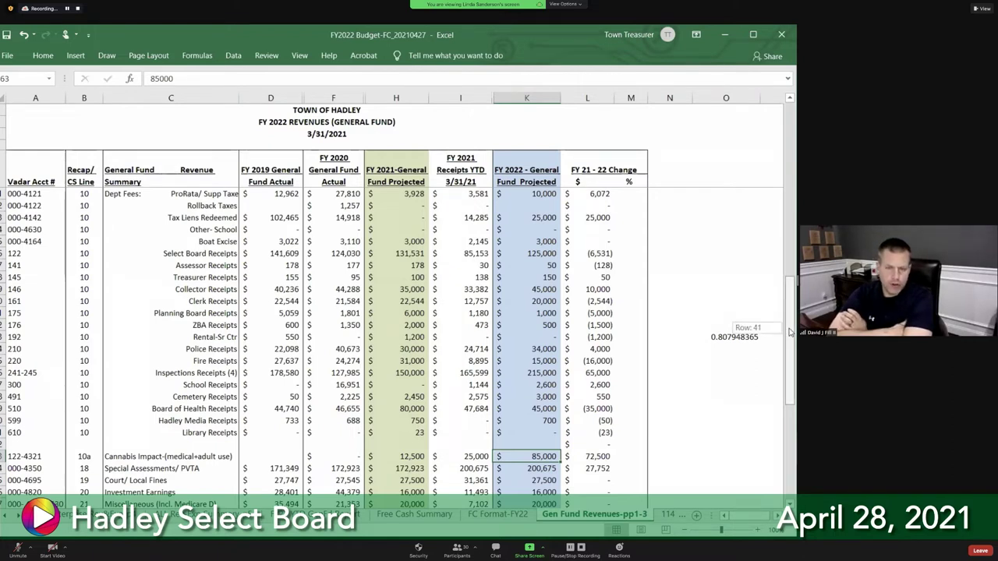
drag(789, 332, 792, 326)
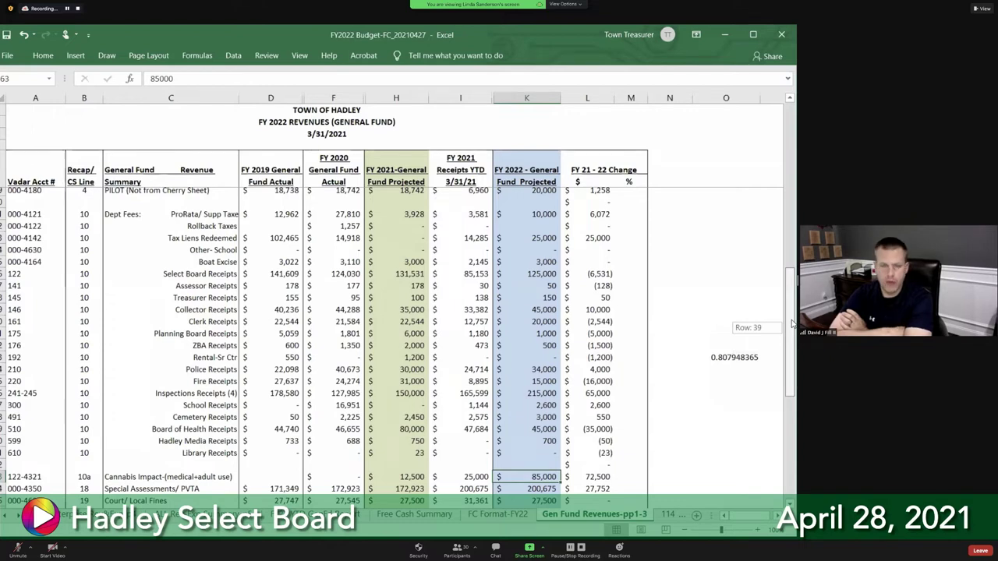
drag(792, 322, 792, 321)
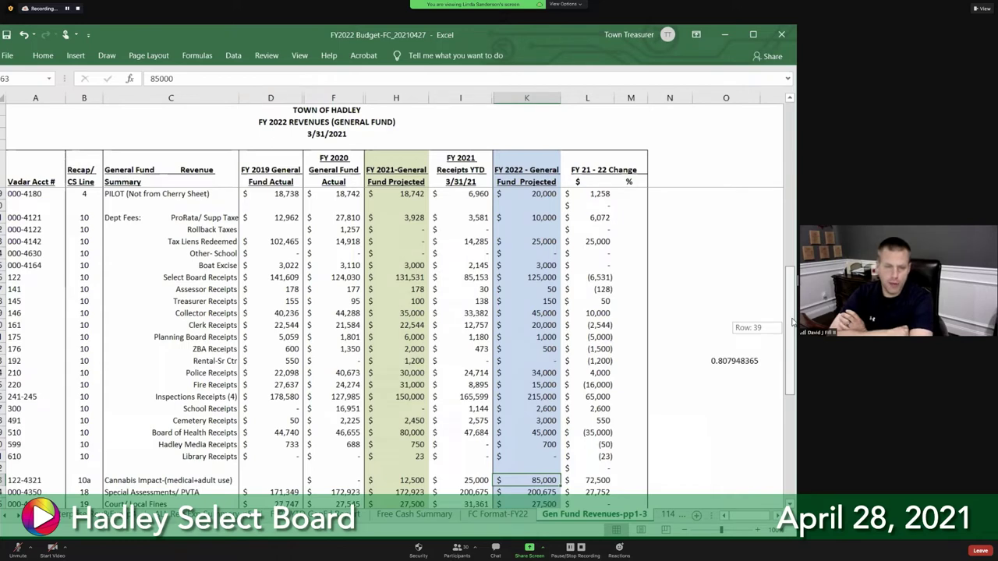
drag(793, 322, 793, 313)
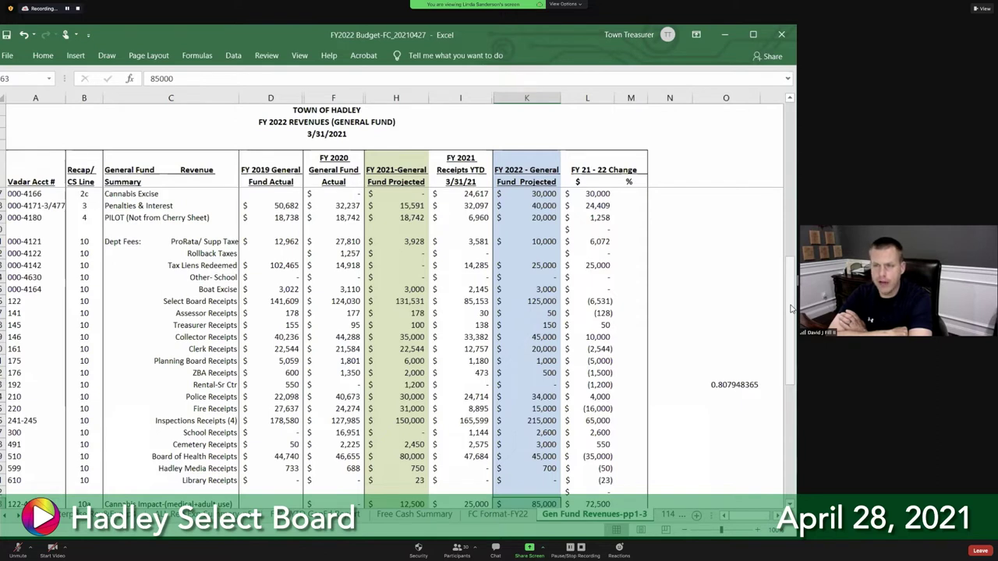
Step: Compare the Ambulance Rebate FY 2020 actual with its FY 2022 projection
drag(791, 309, 787, 373)
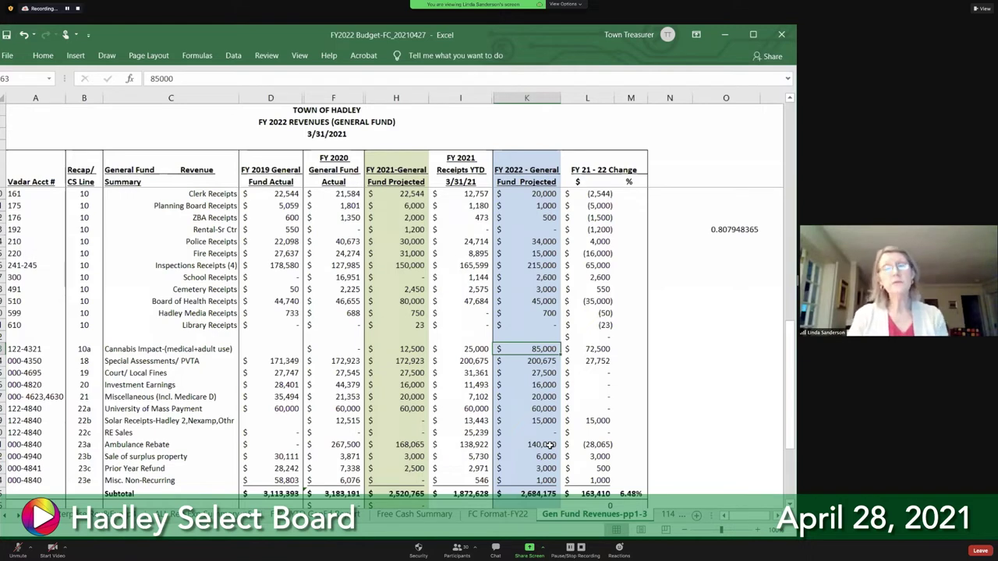
click(351, 444)
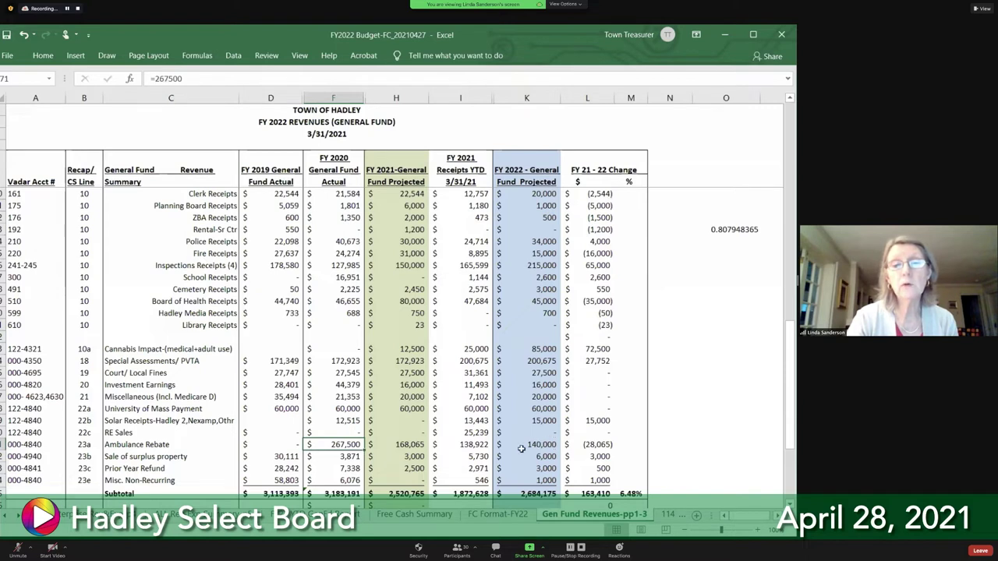
click(546, 444)
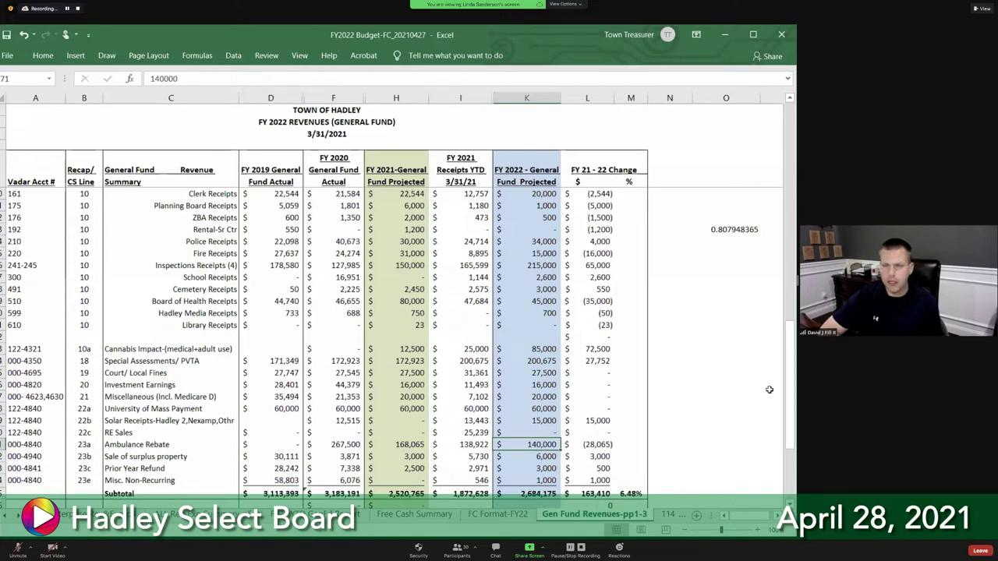
Step: Review the revenue lines down to Enterprise Receipts and Total General Fund Revenues, and return to Table A.1 in the FC Format-FY22 sheet
drag(787, 387, 788, 402)
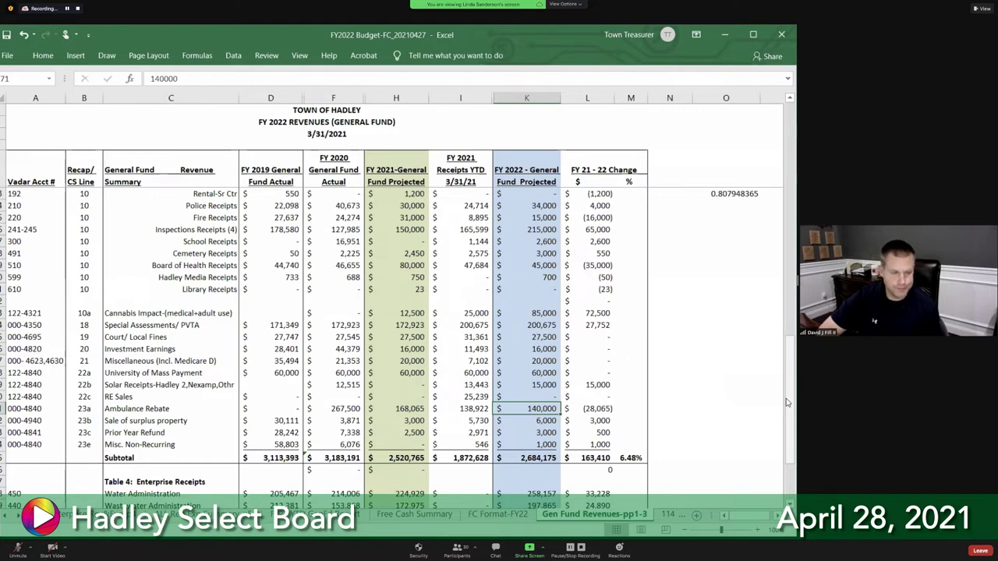
drag(787, 403, 788, 455)
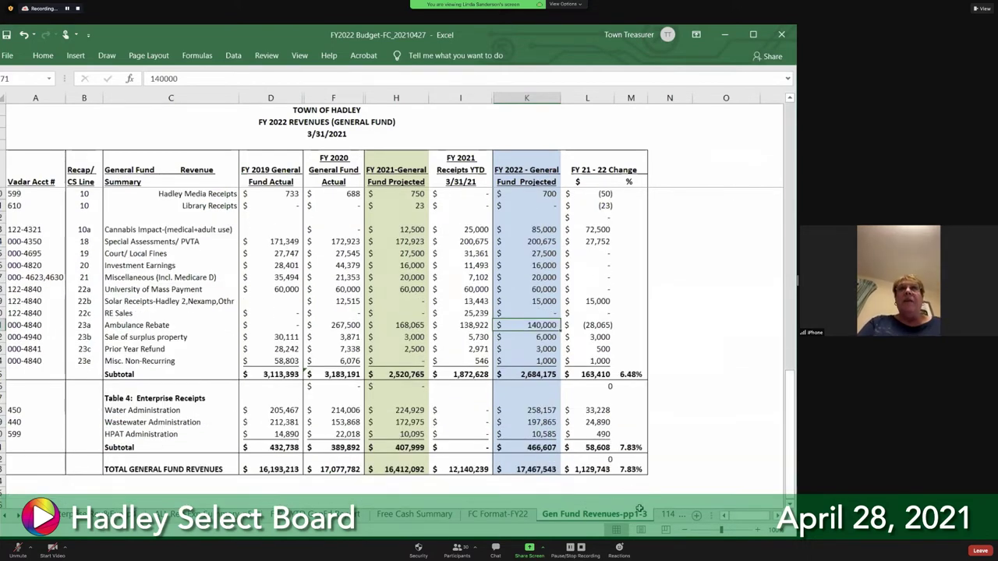
click(510, 515)
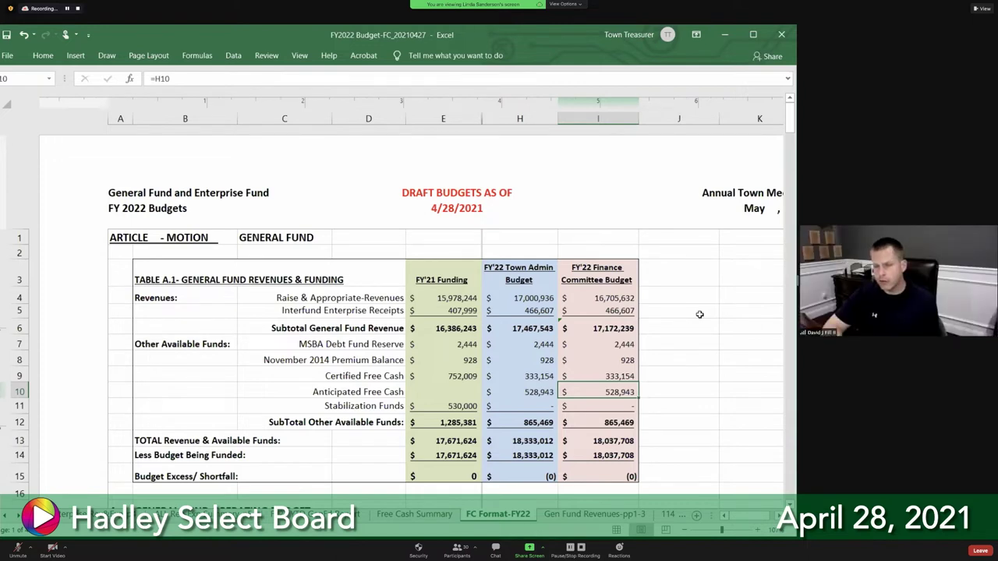
click(699, 314)
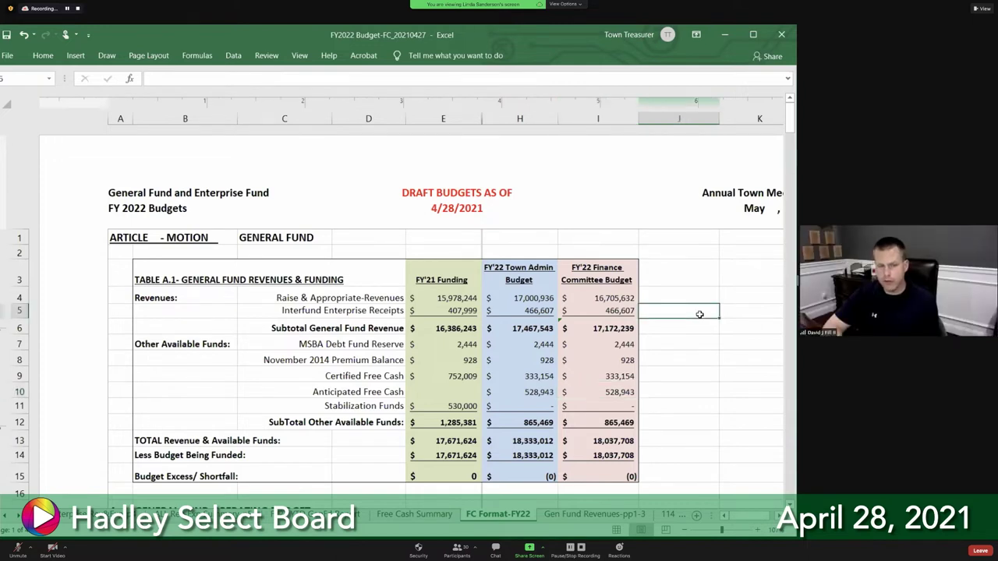